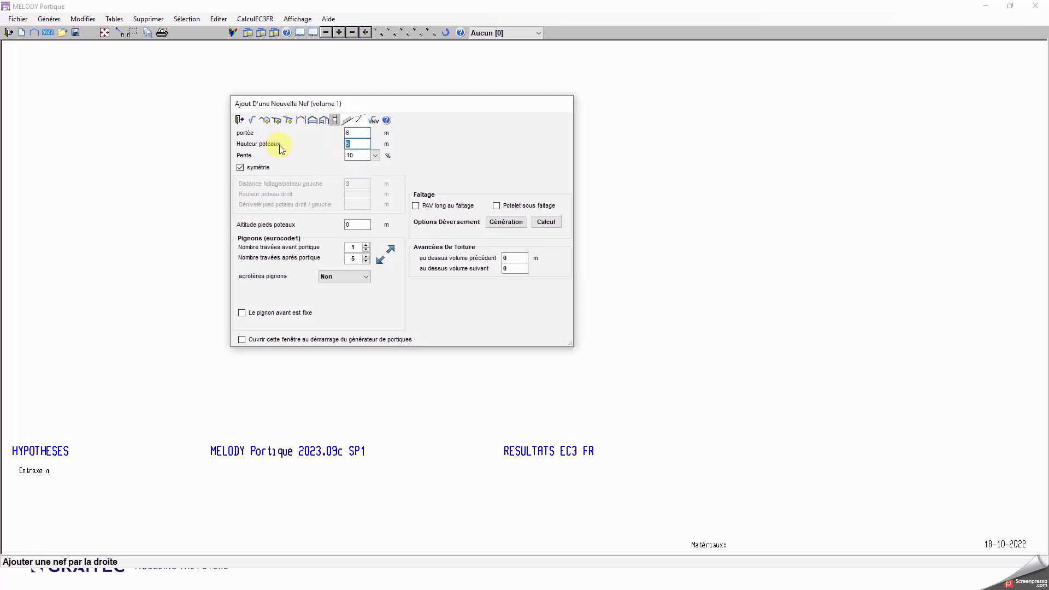
Step: Set the new nave's column height to 12 m and generate it by proceeding to the floor definition
type("12")
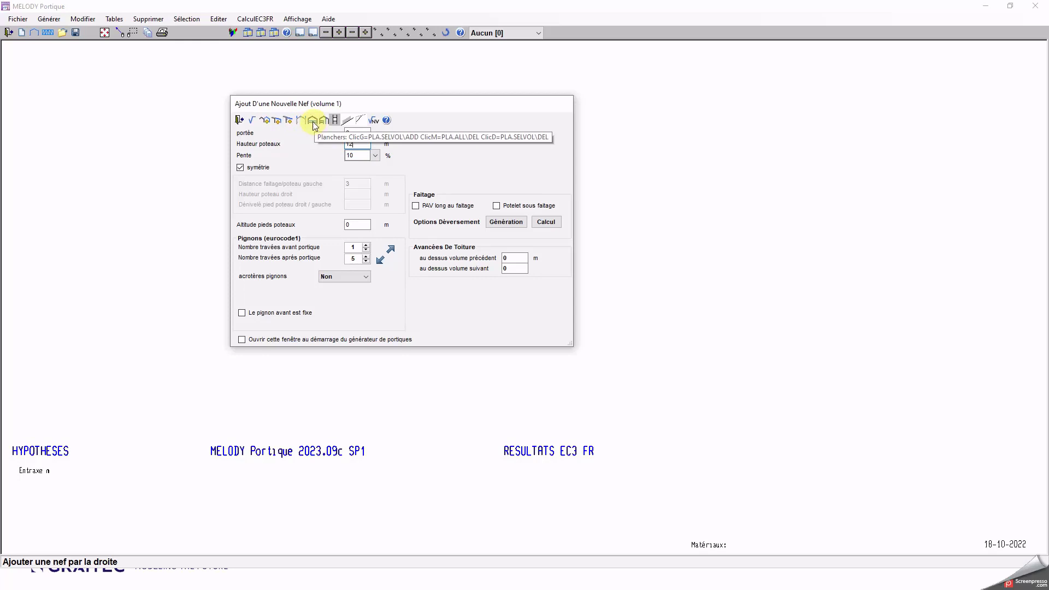
mouse_move(352, 102)
left_mouse_down()
mouse_move(405, 200)
mouse_move(339, 281)
mouse_move(359, 269)
left_mouse_up()
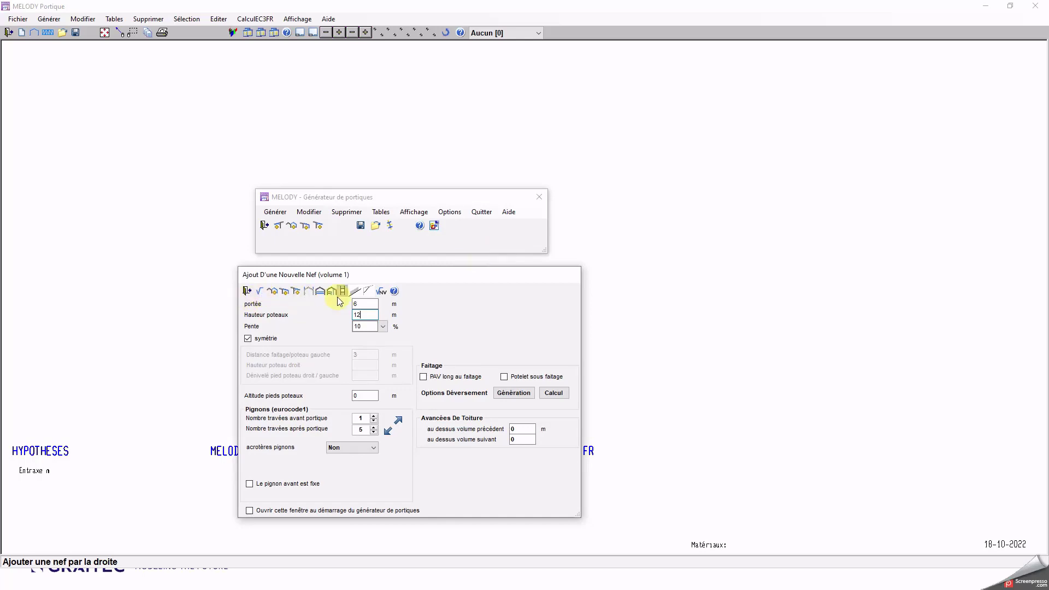
left_click(320, 291)
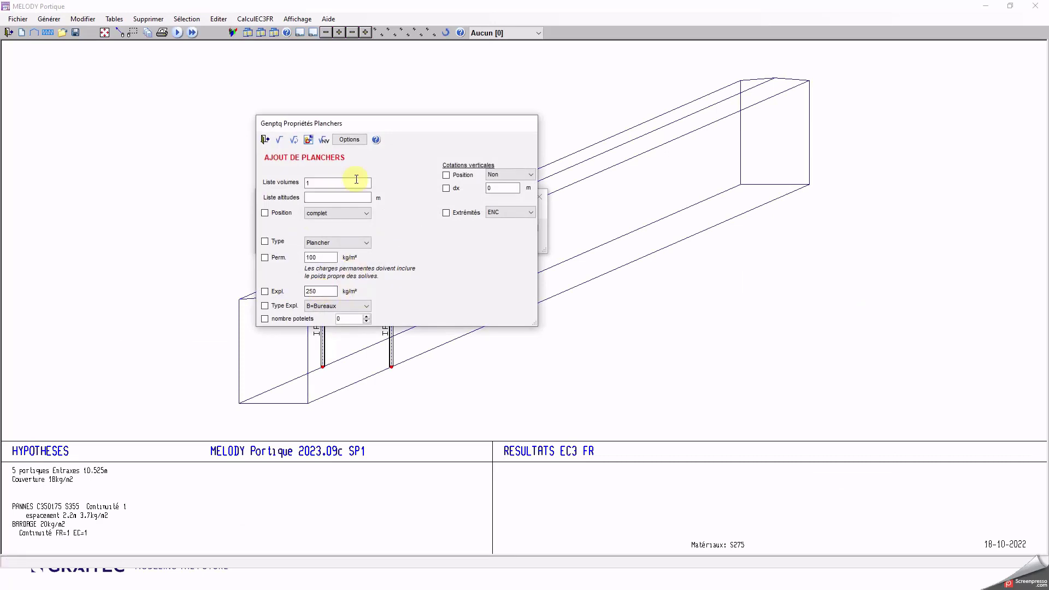
left_click_drag(385, 124, 822, 260)
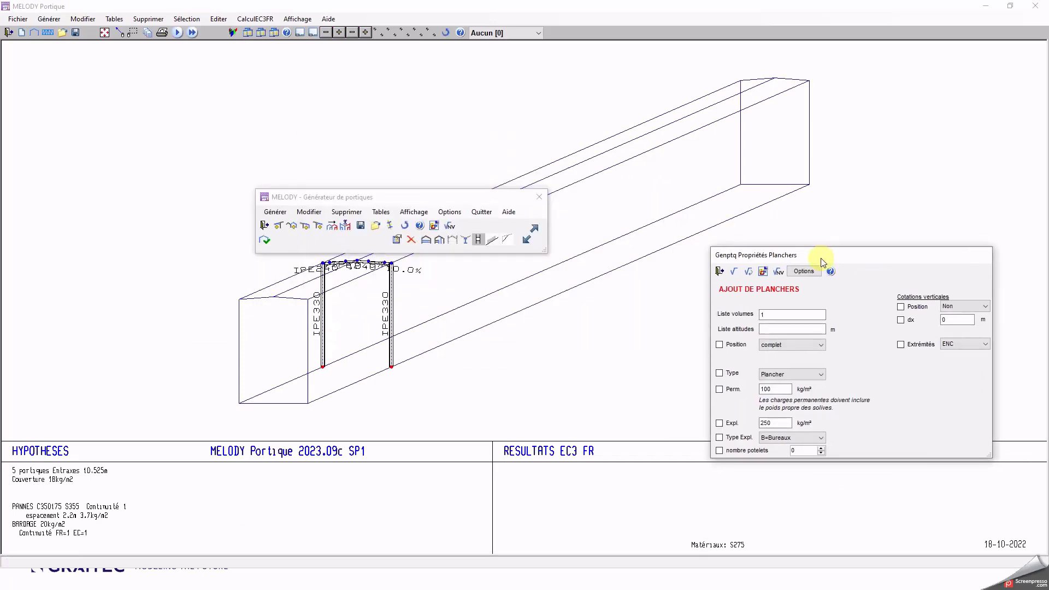
left_click(770, 329)
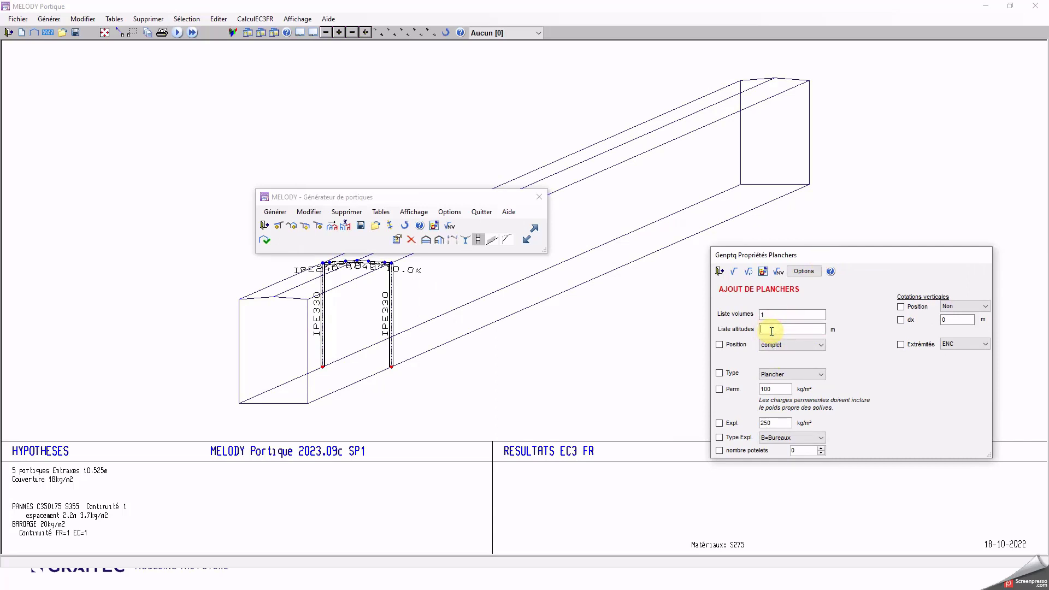
type("3 6 9")
left_click(719, 271)
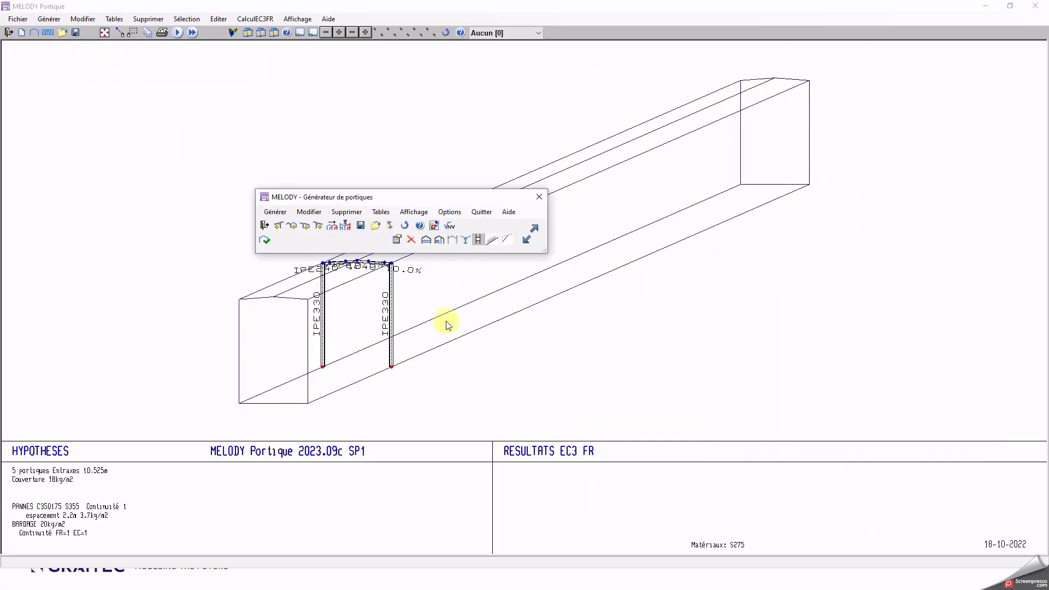
Step: Duplicate the existing nave to add a second identical volume beside it
left_click(332, 226)
left_click(383, 356)
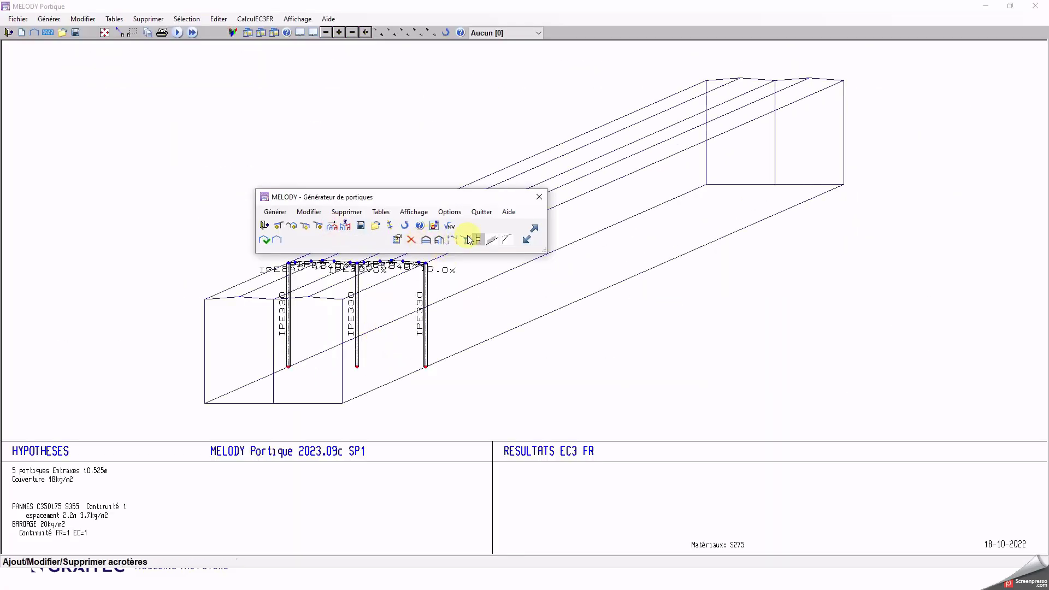
Step: Define new floors for volumes 1 and 2 at altitudes 3, 6 and 9 m
left_click(428, 240)
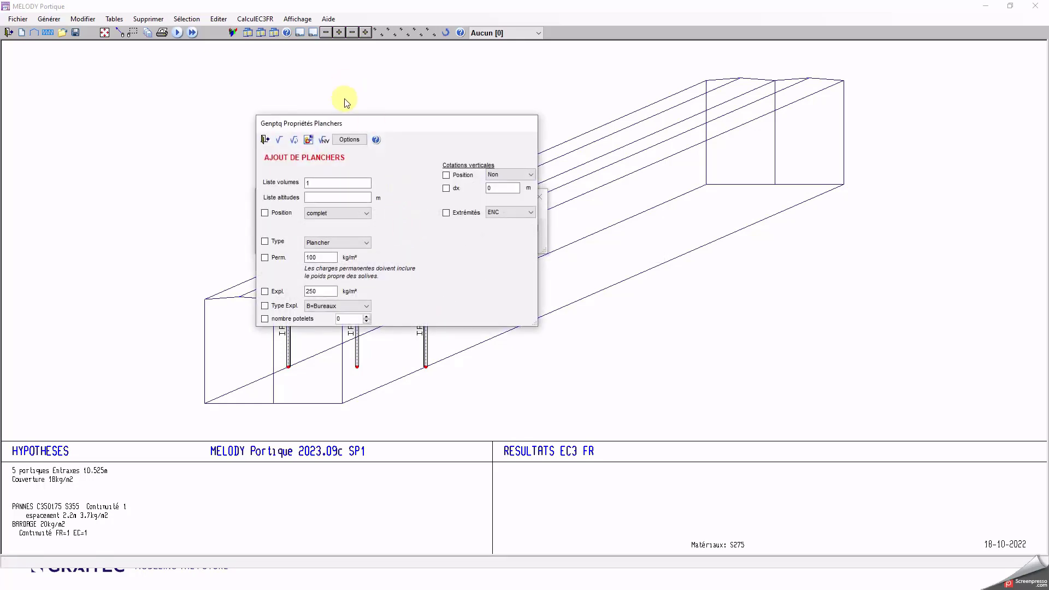
left_click_drag(377, 124, 762, 136)
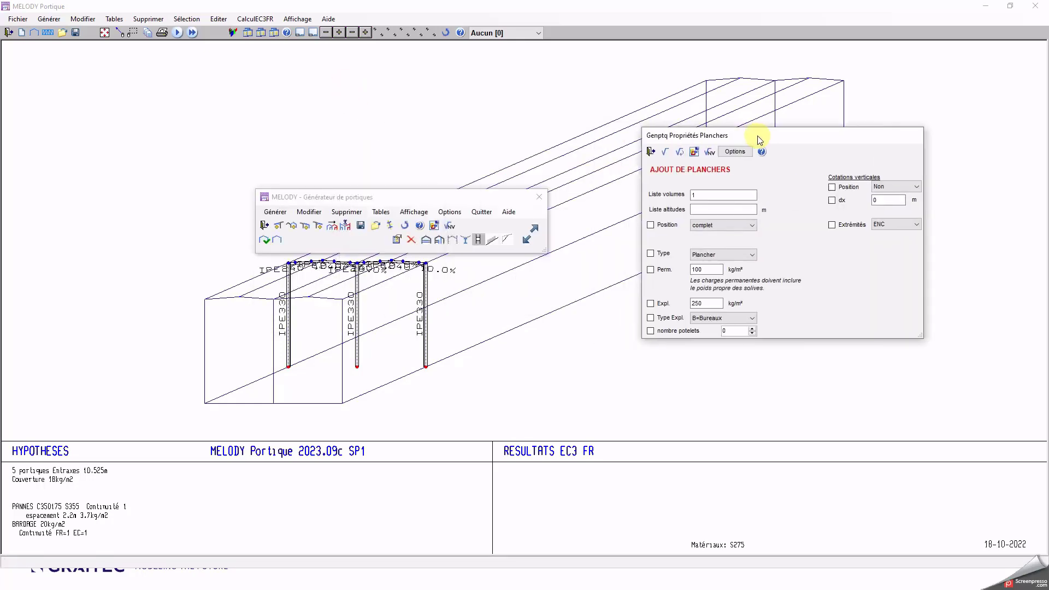
left_click(709, 198)
type("2")
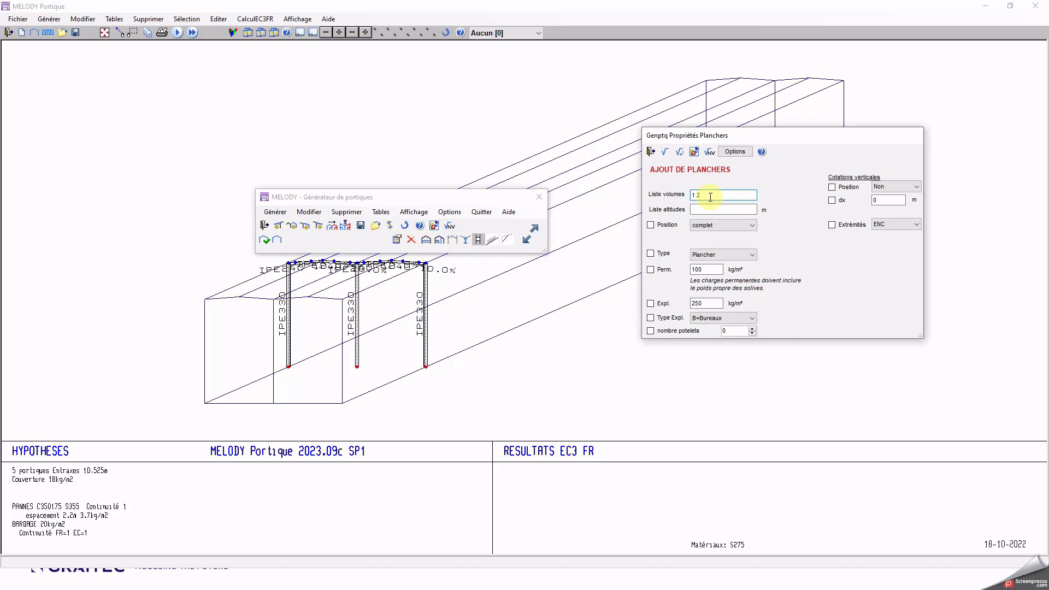
left_click(712, 210)
type("3 6 9")
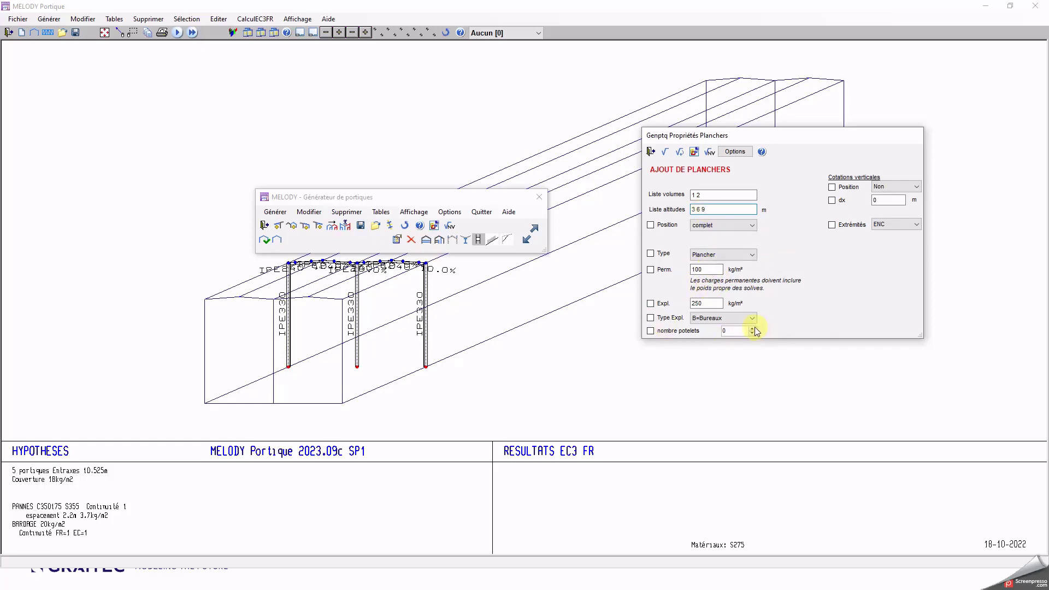
Step: Set the end condition (Extrémités) of the new floors to ENC and validate their creation
left_click(736, 330)
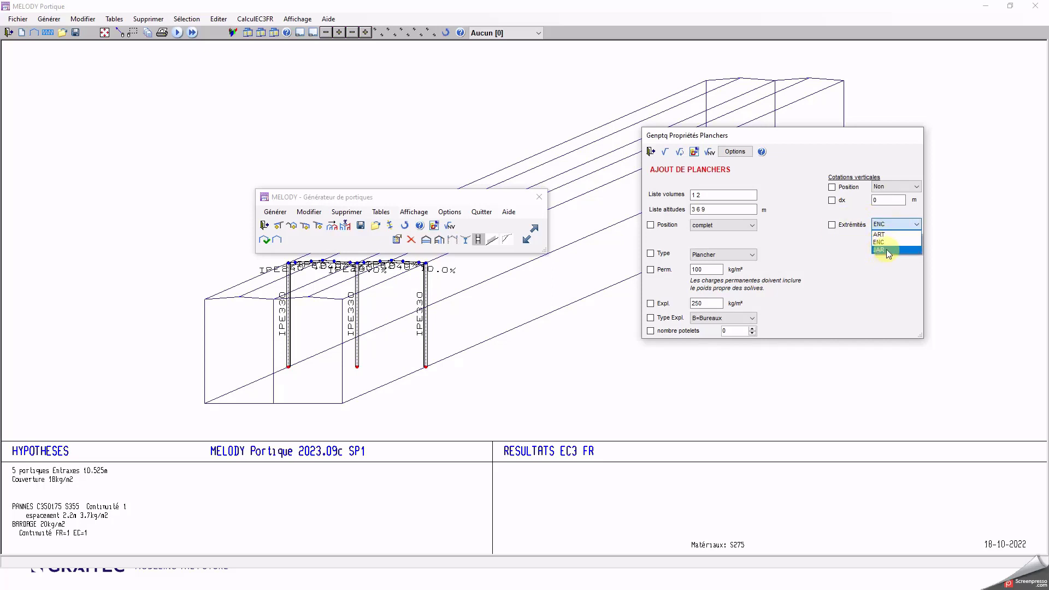
left_click(886, 249)
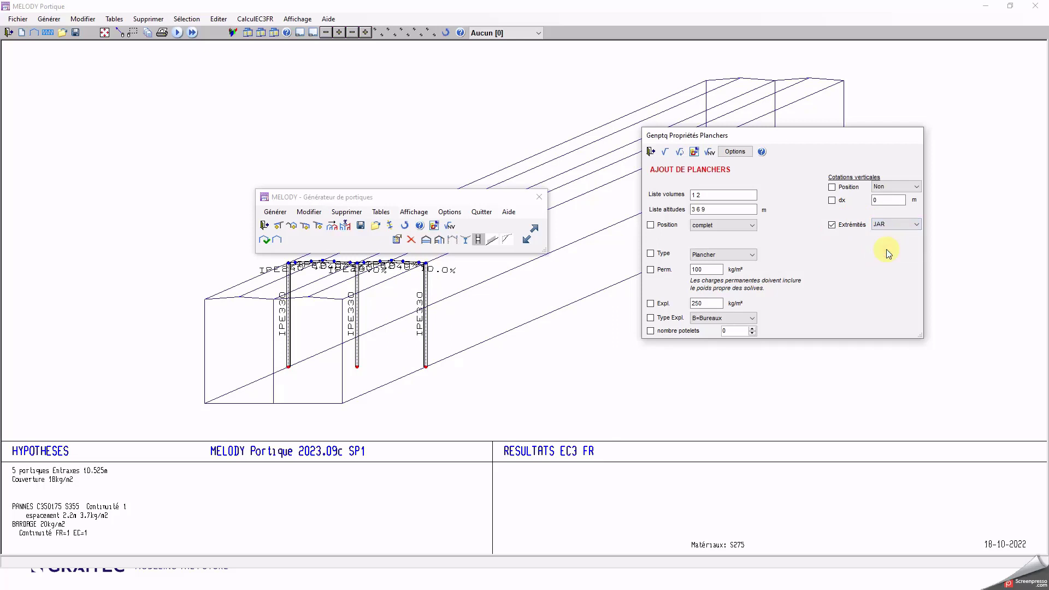
left_click(890, 224)
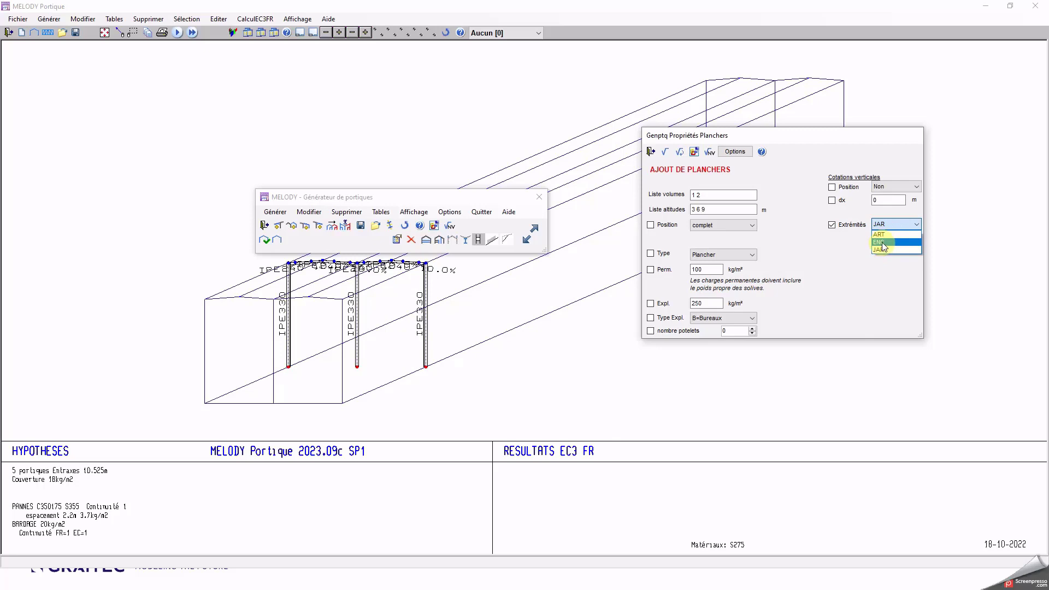
left_click(882, 242)
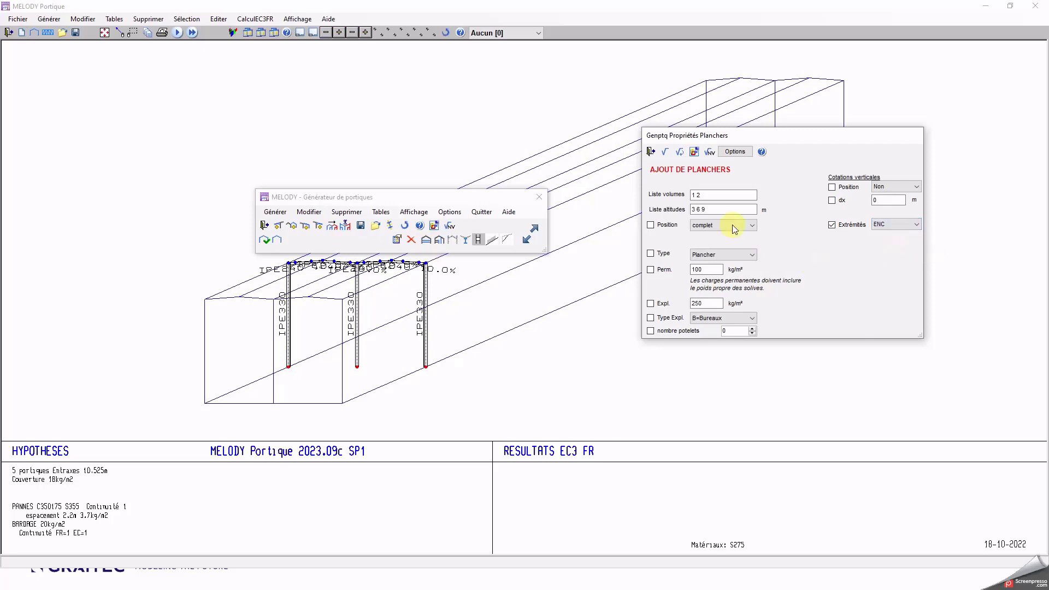
left_click(665, 151)
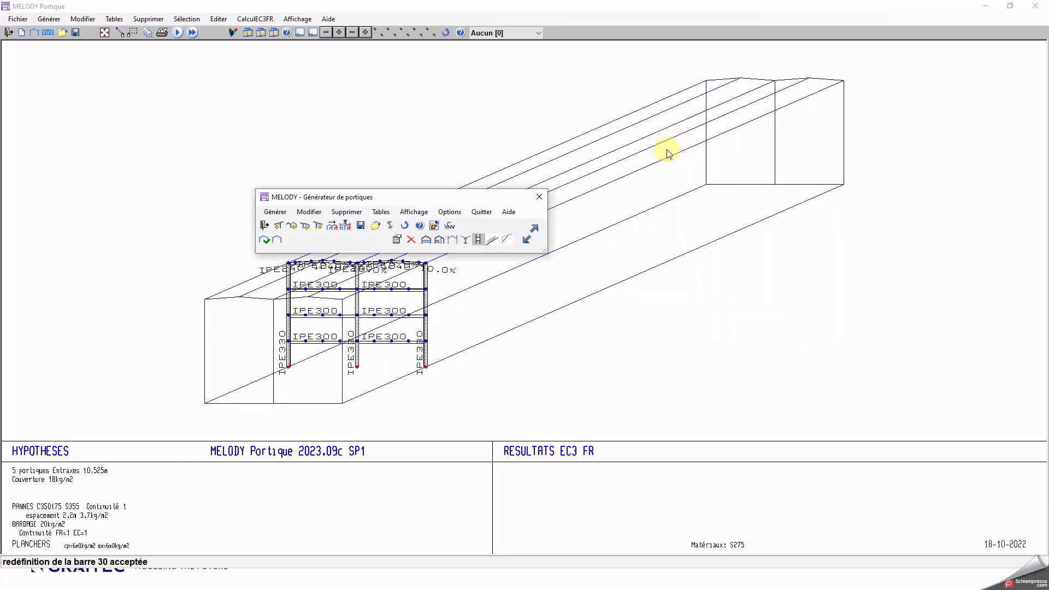
Step: Open the table of floors (Planchers) and place it clear of the frame drawing
left_click(381, 213)
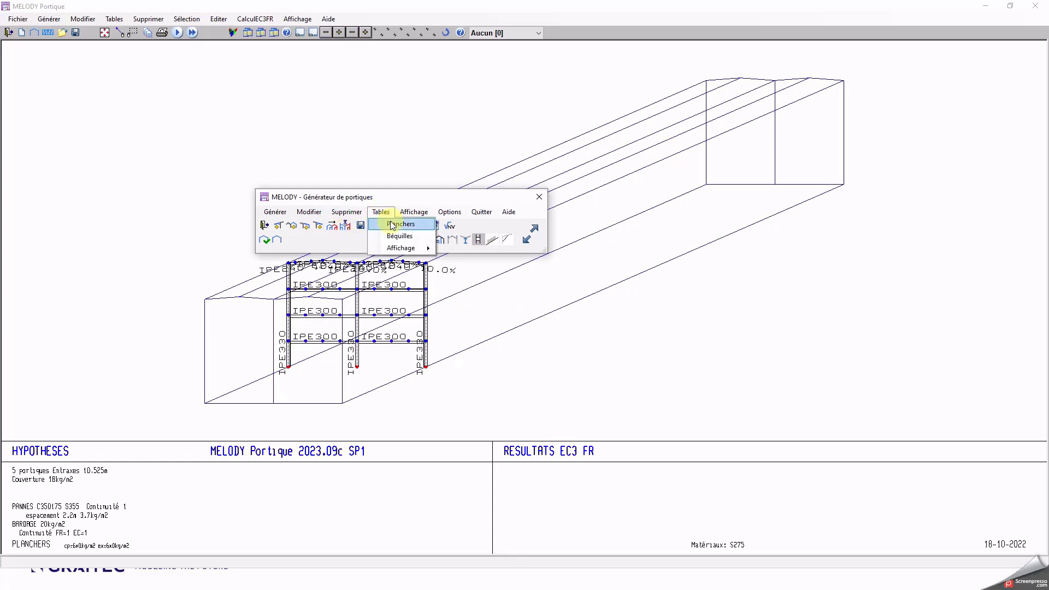
left_click(392, 225)
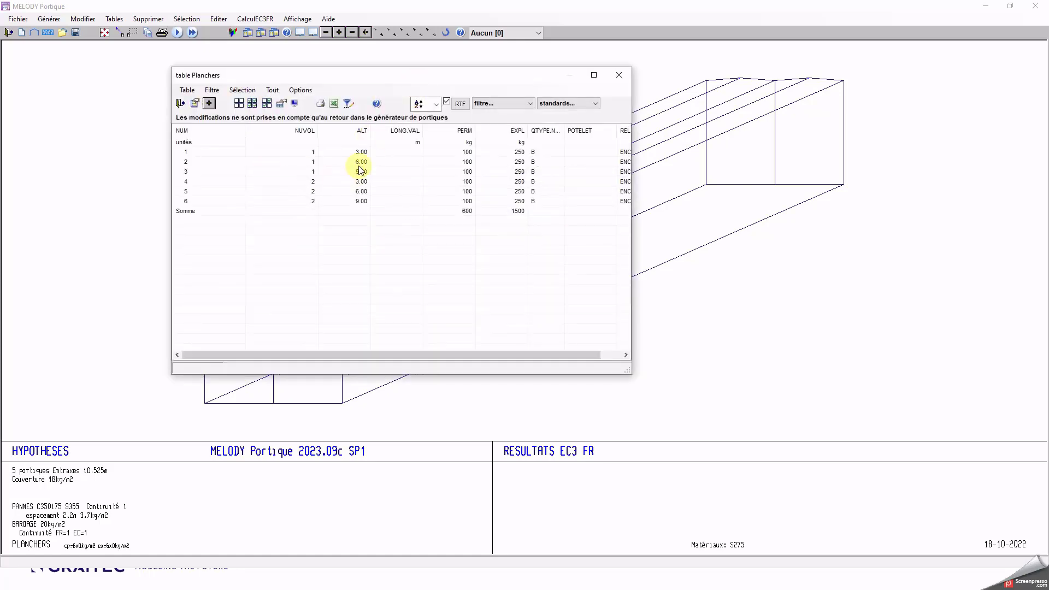
left_click_drag(390, 76, 574, 91)
left_click_drag(699, 96, 951, 137)
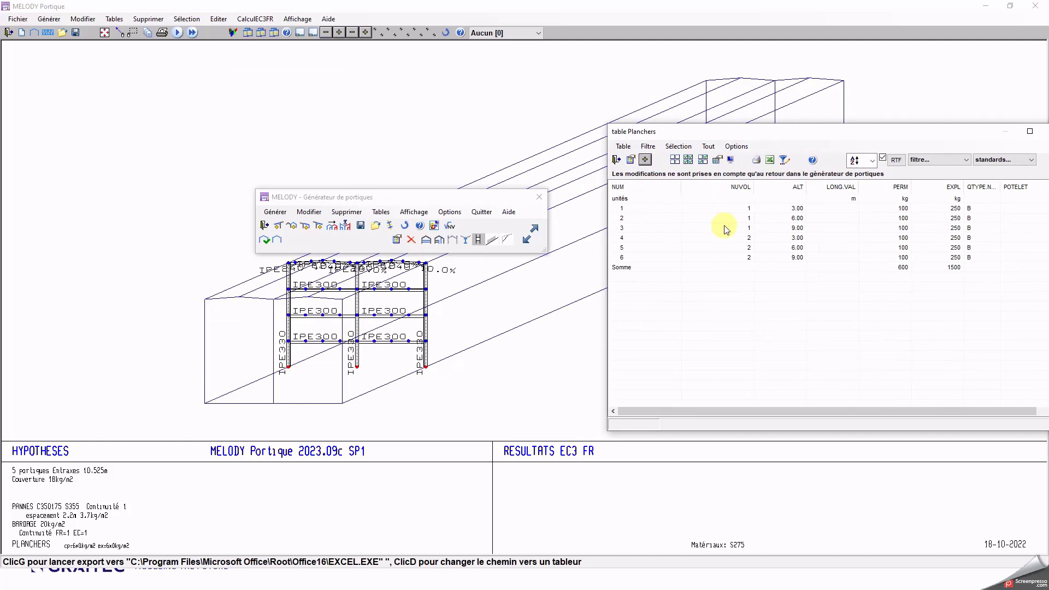
Step: Modify the two floors at altitude 6 m to a left partial position (partiel gauche) with a length of 2 m
left_click(754, 228)
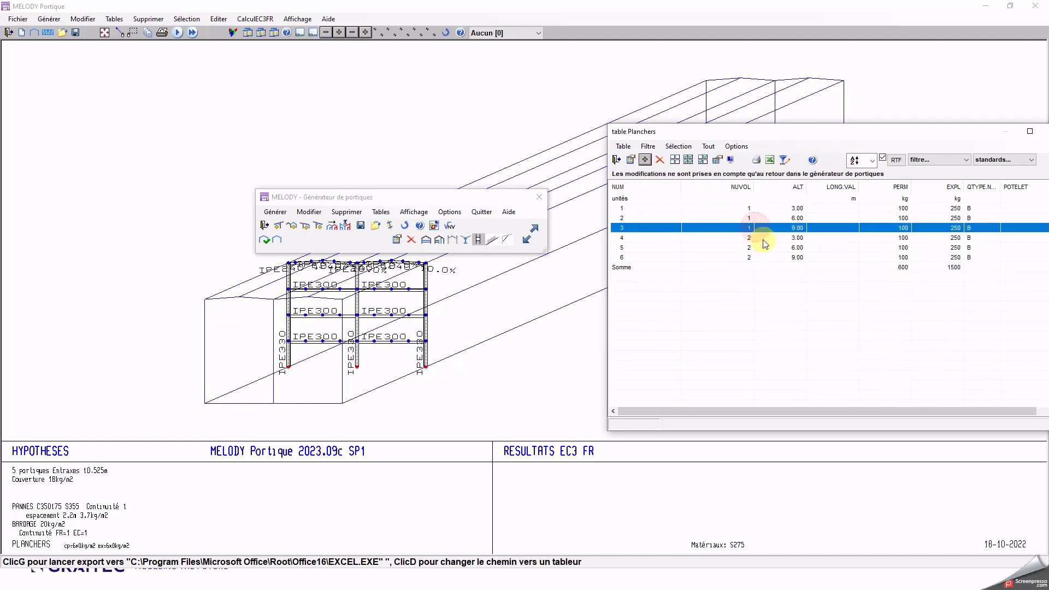
left_click(798, 218)
left_click(795, 249, "ctrl")
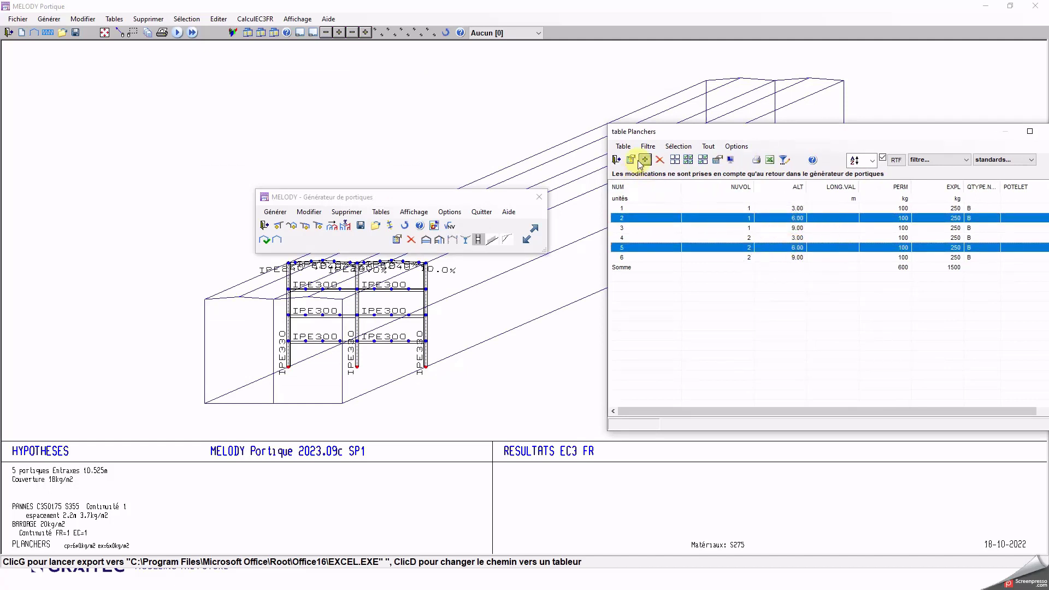
left_click(632, 160)
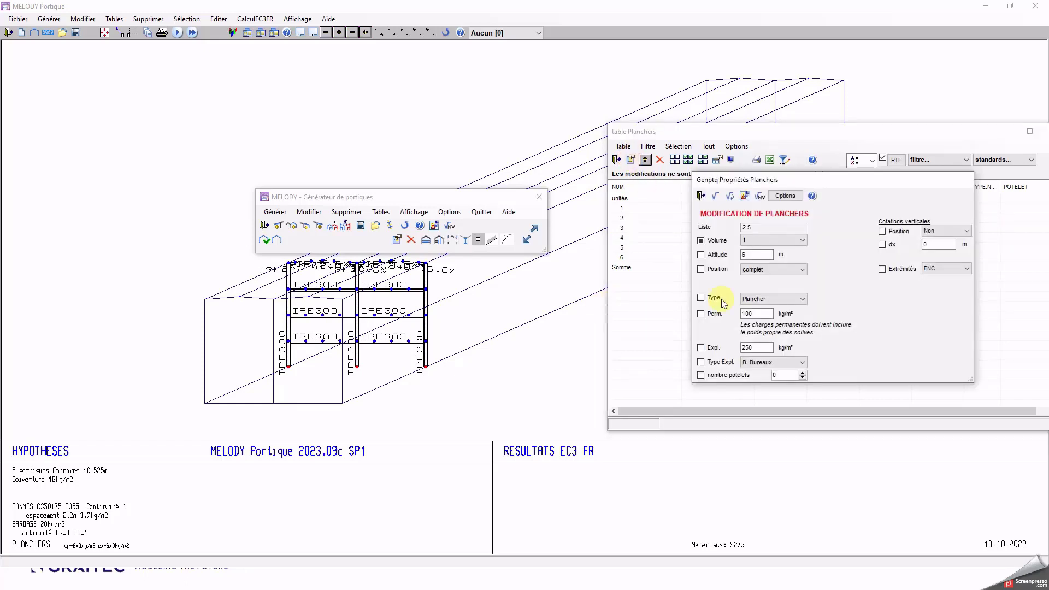
left_click(762, 269)
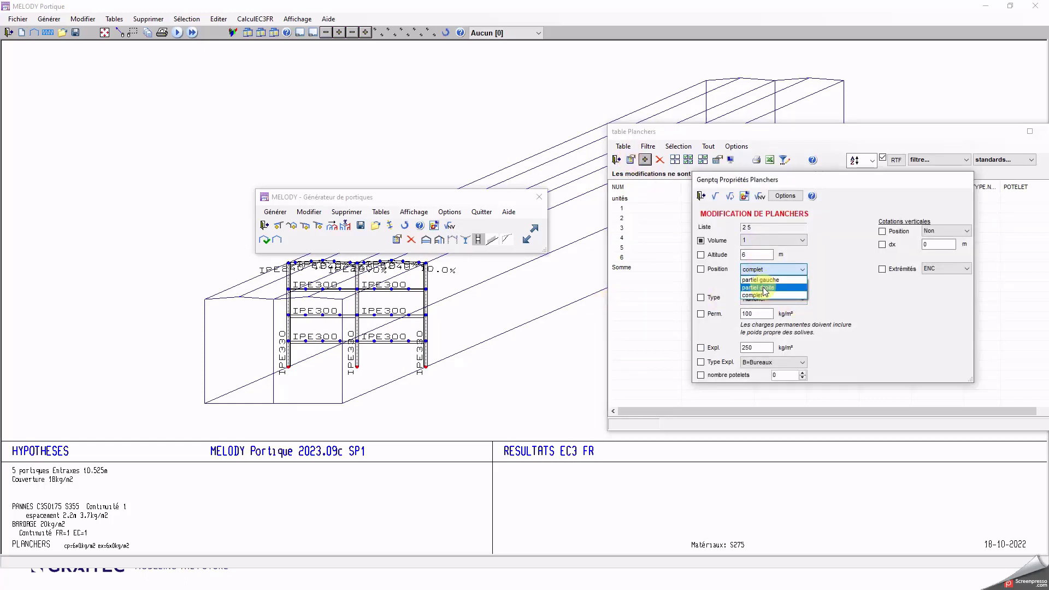
left_click(760, 283)
left_click(757, 284)
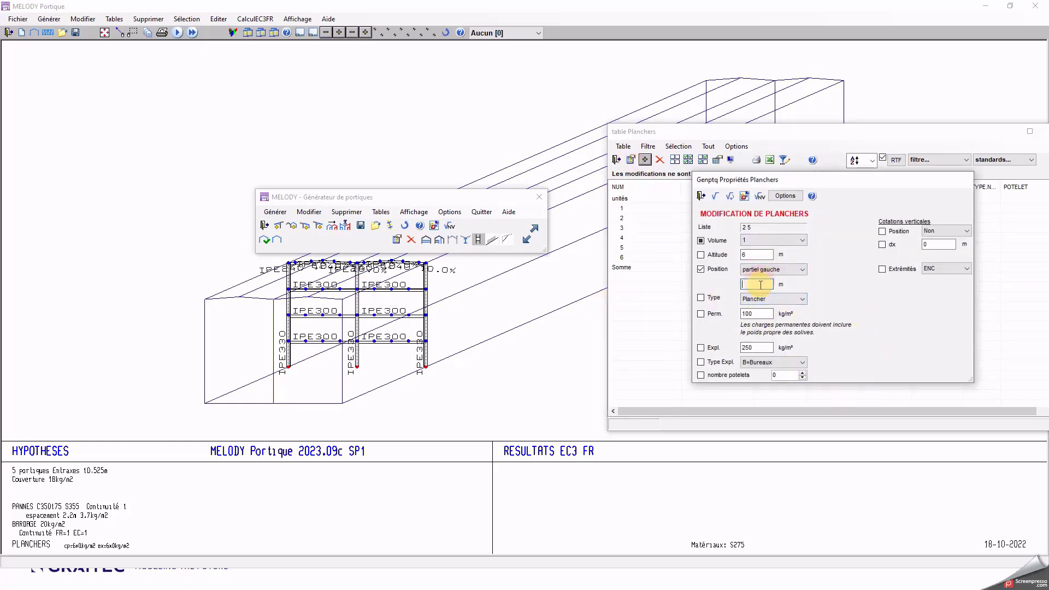
type("2")
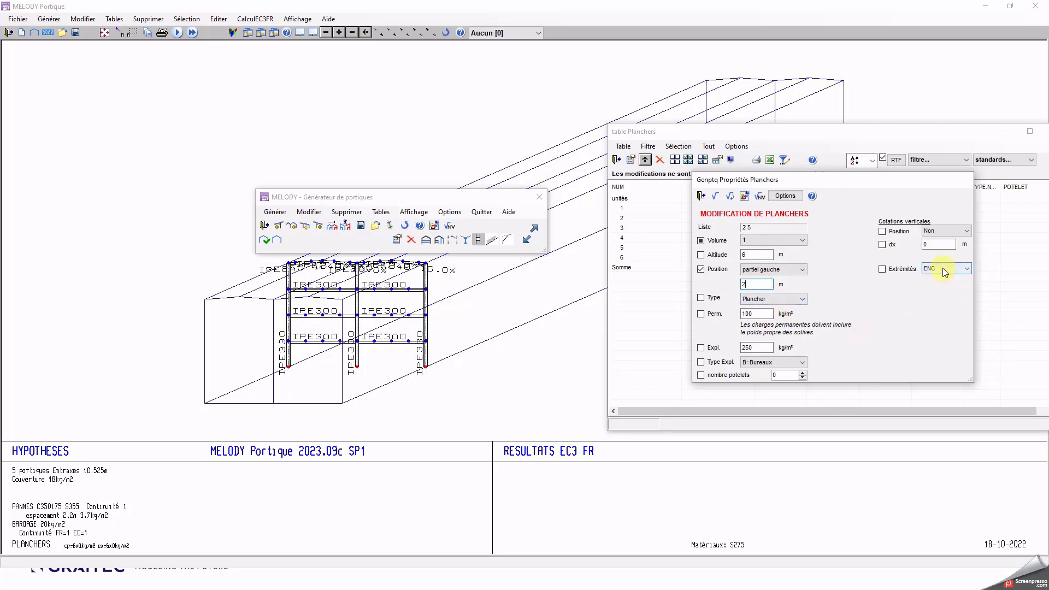
Step: Set the end condition of the two partial floors to JAR and apply the table changes to the frame
left_click(945, 269)
left_click(933, 294)
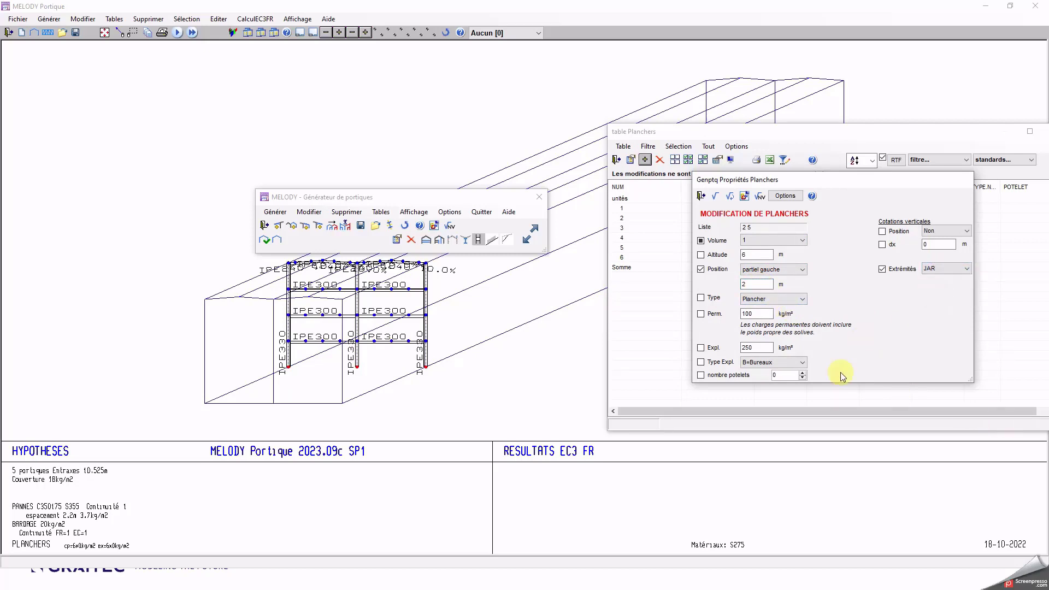
left_click(714, 196)
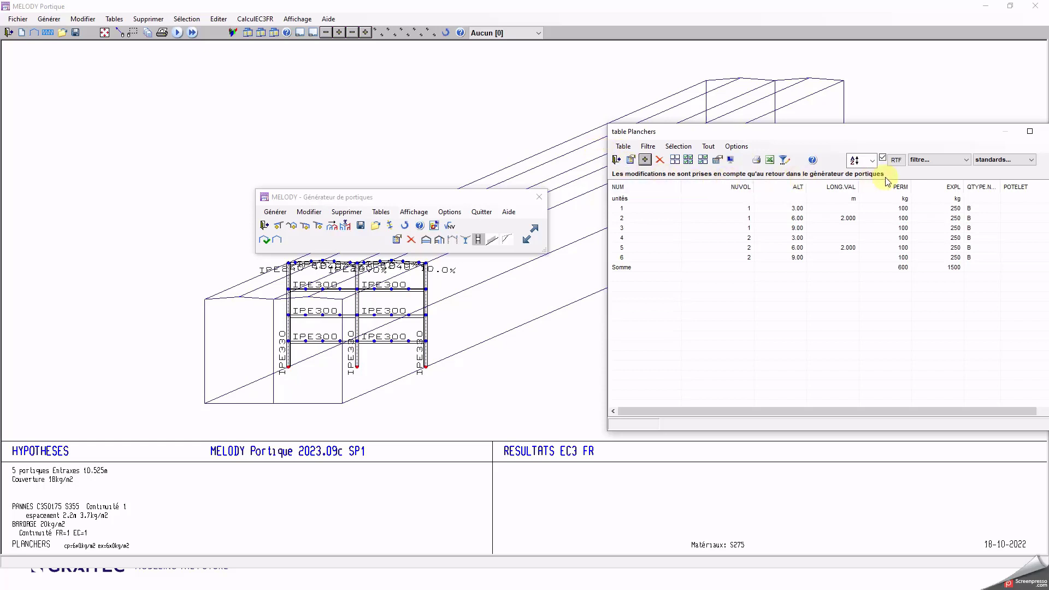
left_click(616, 160)
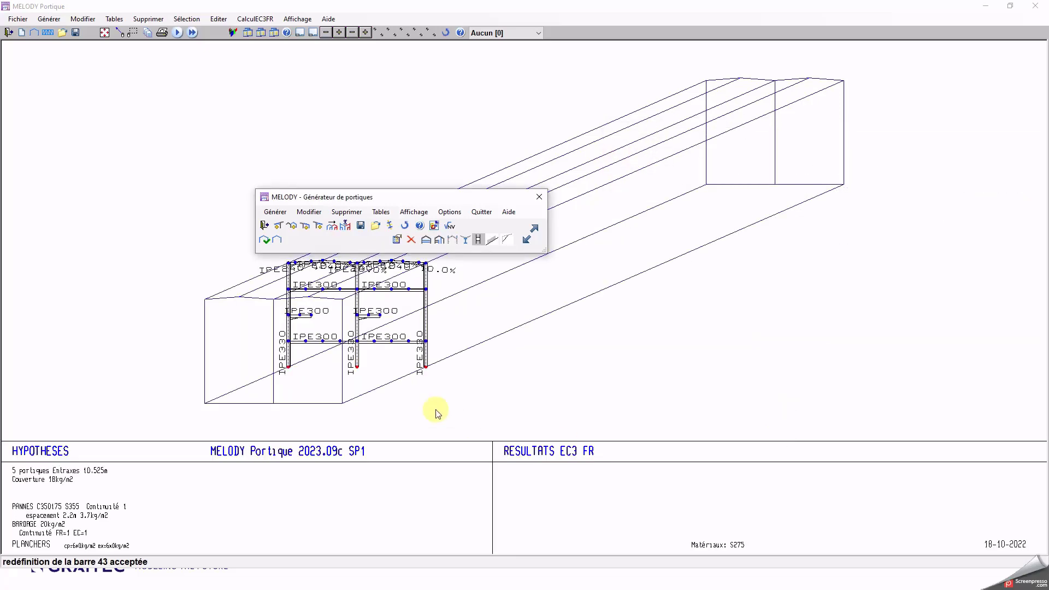
scroll(294, 321, "up", 1)
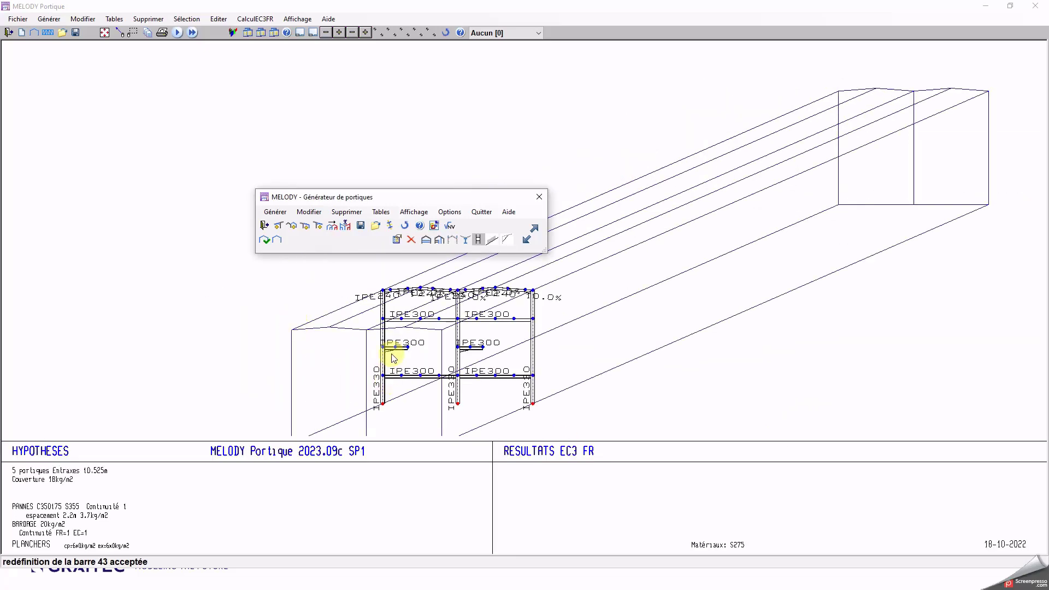
left_click(467, 350)
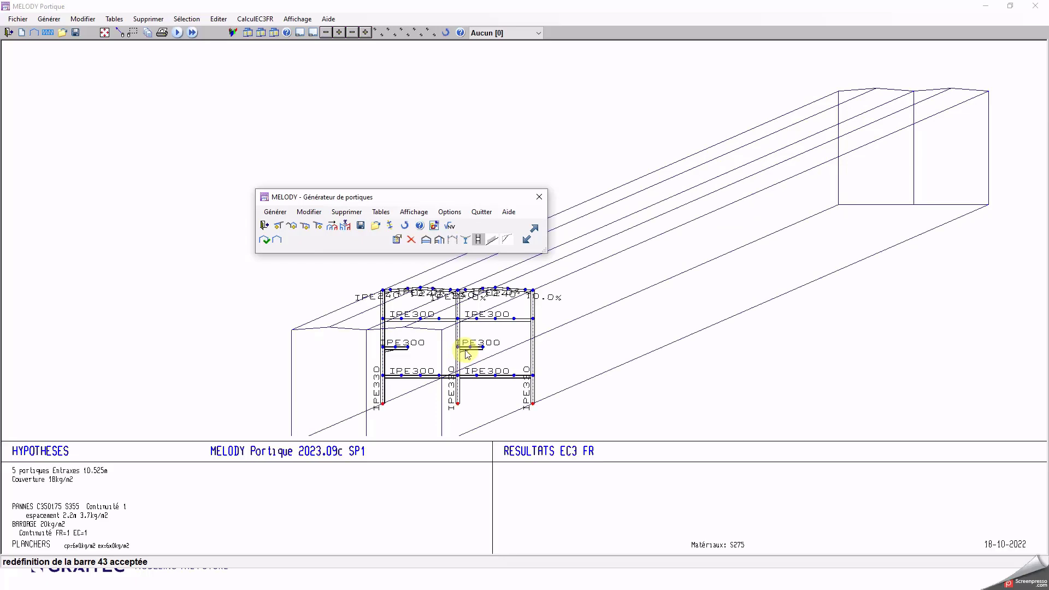
left_click(467, 352)
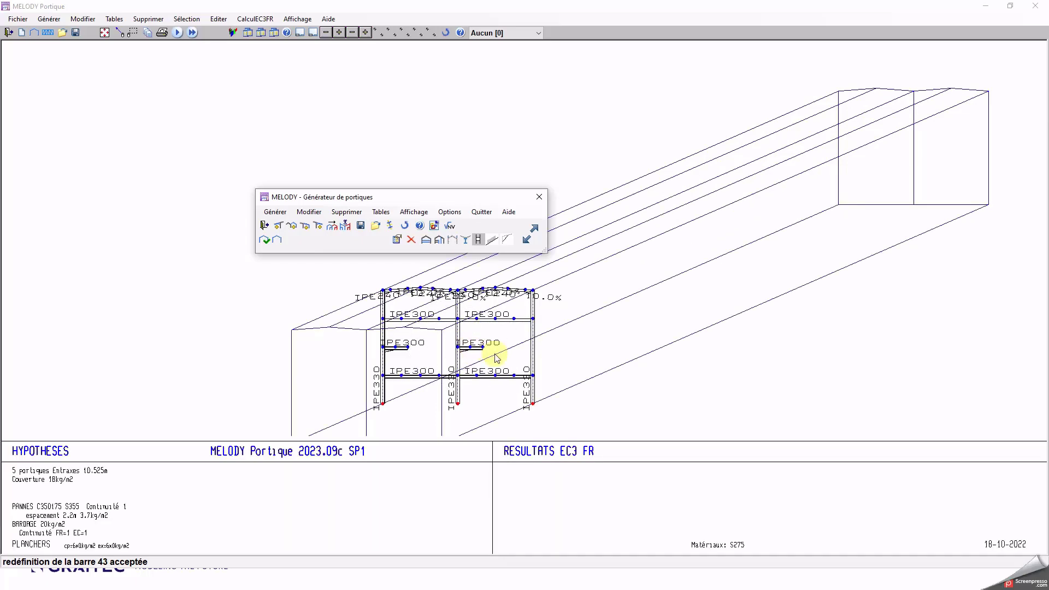
Step: Open the table of floors (Planchers) and sort its rows by altitude (ALT)
left_click(380, 212)
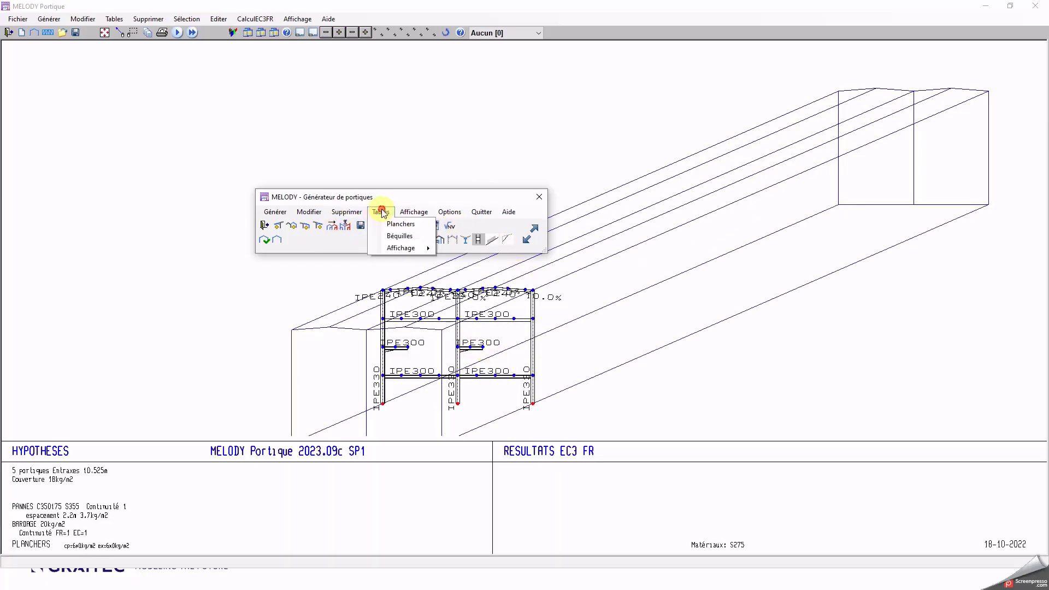
left_click(400, 224)
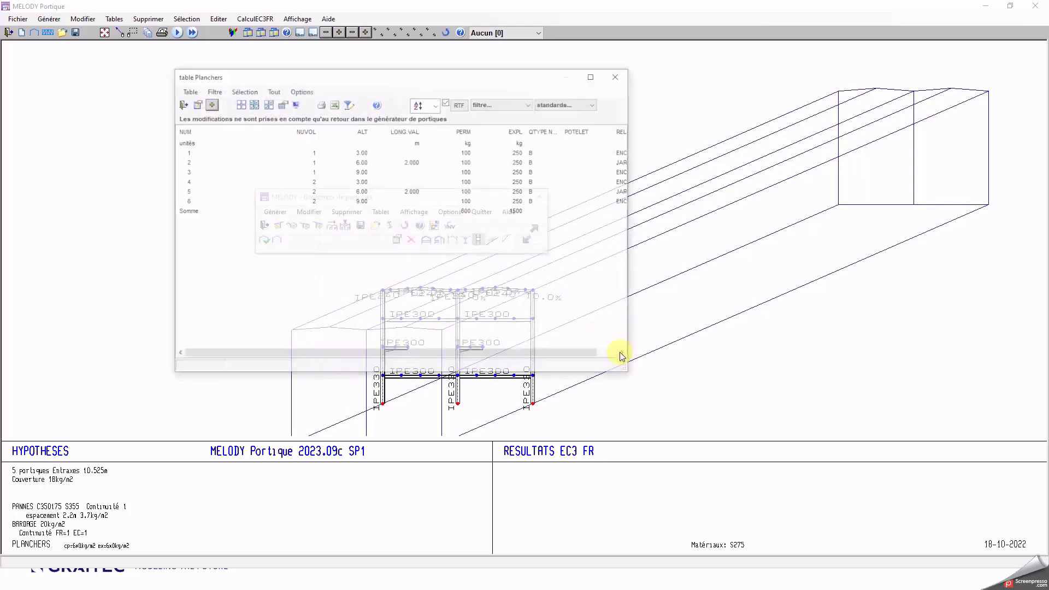
left_click(363, 152)
left_click(359, 131)
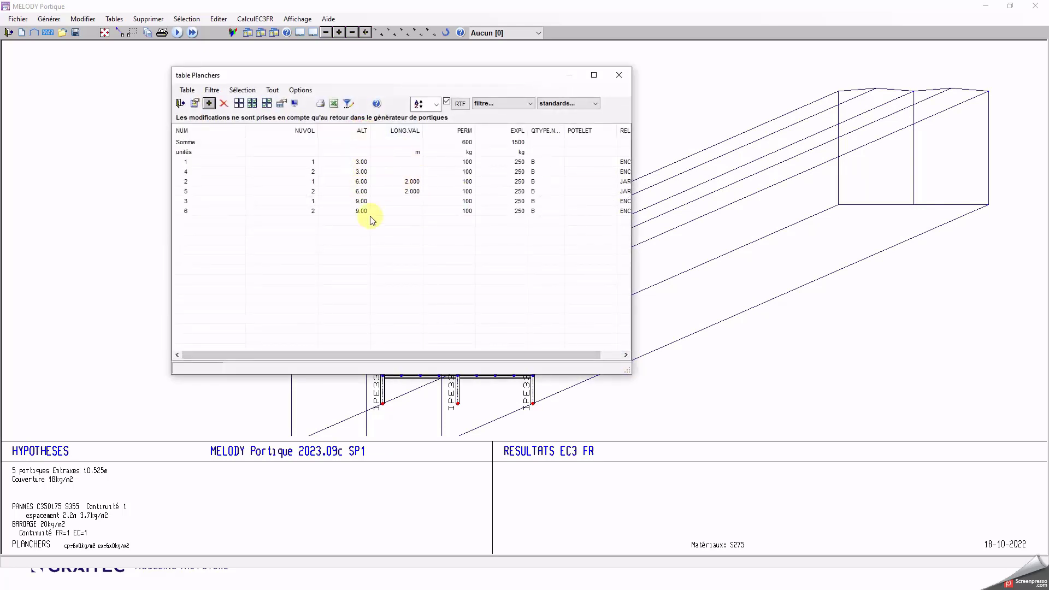
Step: Delete the two floors at altitude 9 m and apply the table changes to the frame
left_click_drag(363, 201, 363, 211)
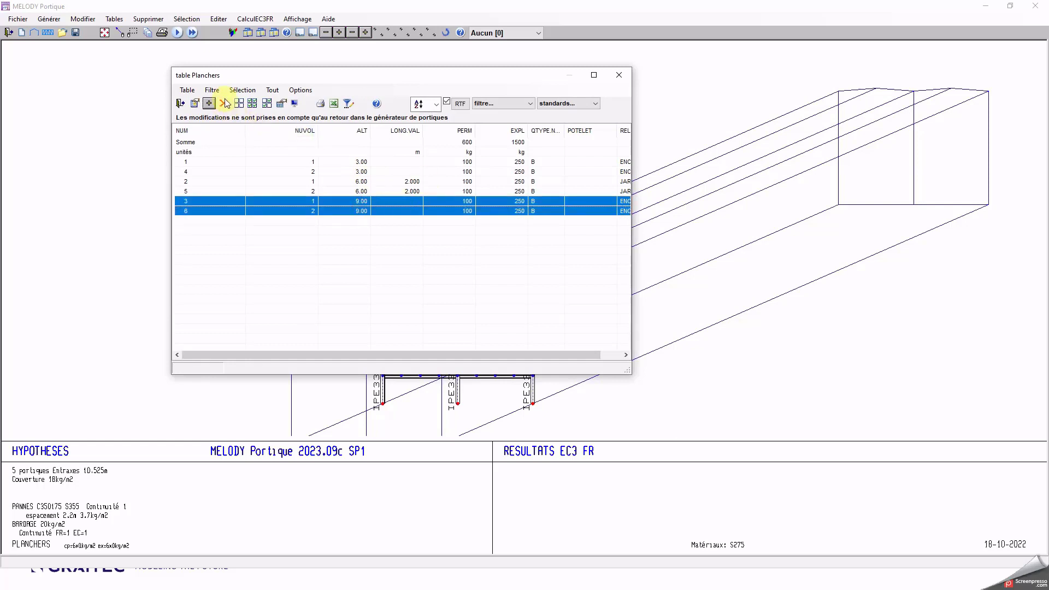
left_click_drag(329, 77, 722, 78)
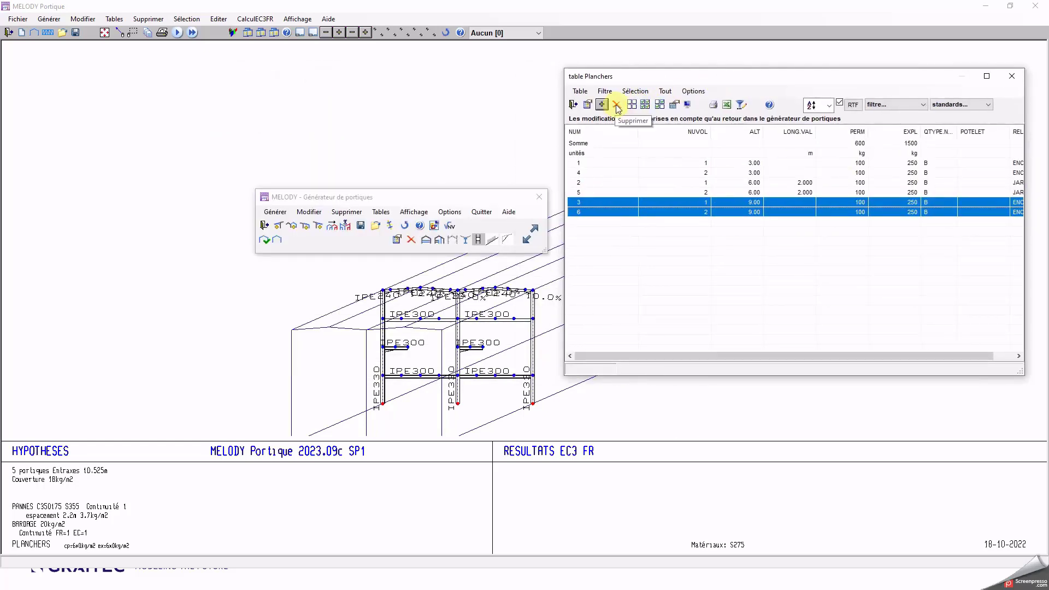
left_click(617, 105)
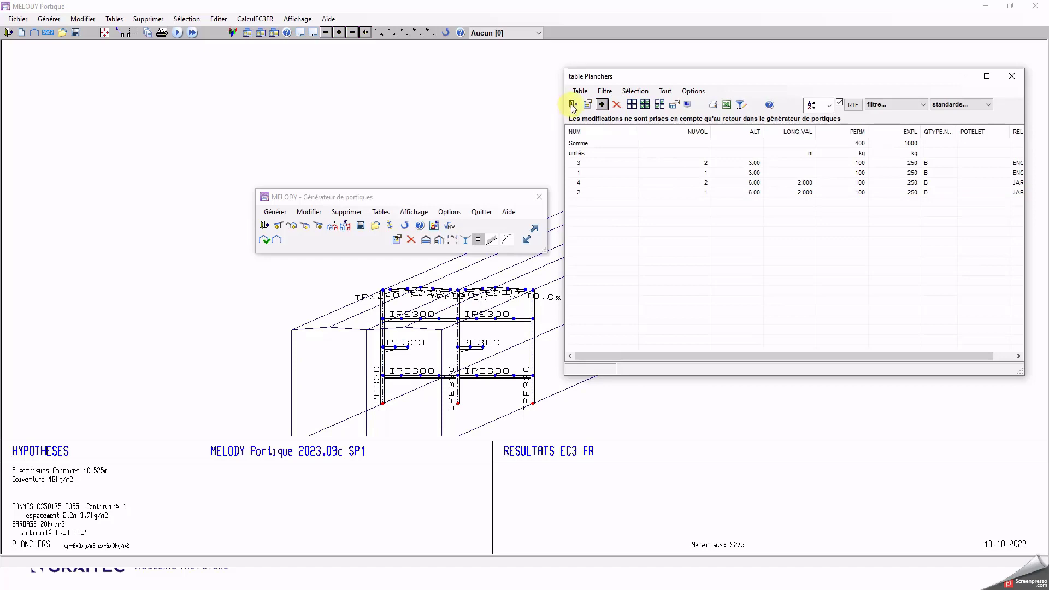
left_click(572, 105)
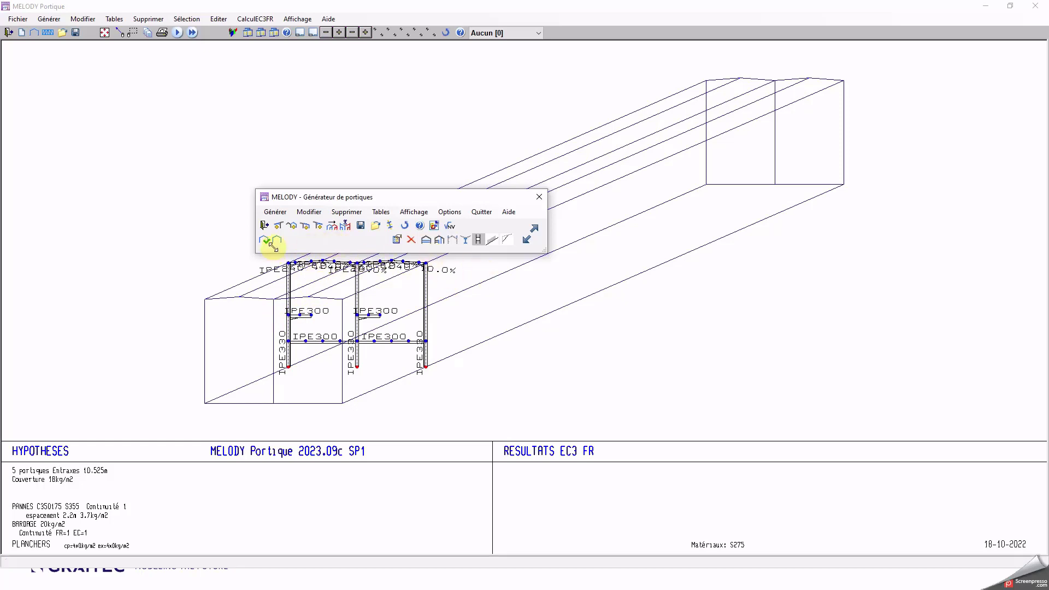
Step: Delete the whole frame and add a new nave with a 20 m span and 5 m columns, including knee braces (béquilles)
left_click(413, 241)
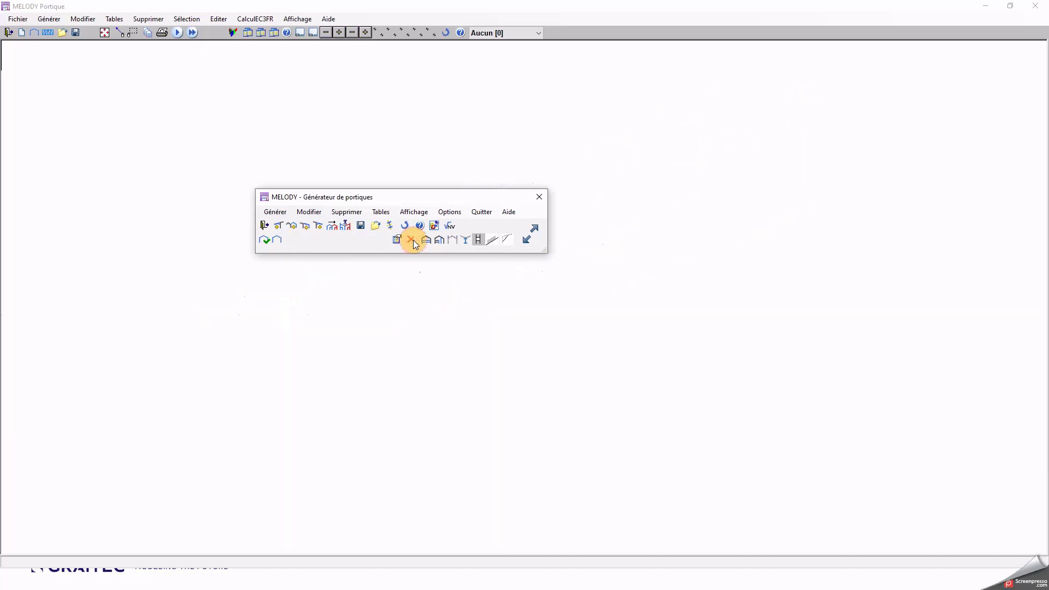
left_click(321, 261)
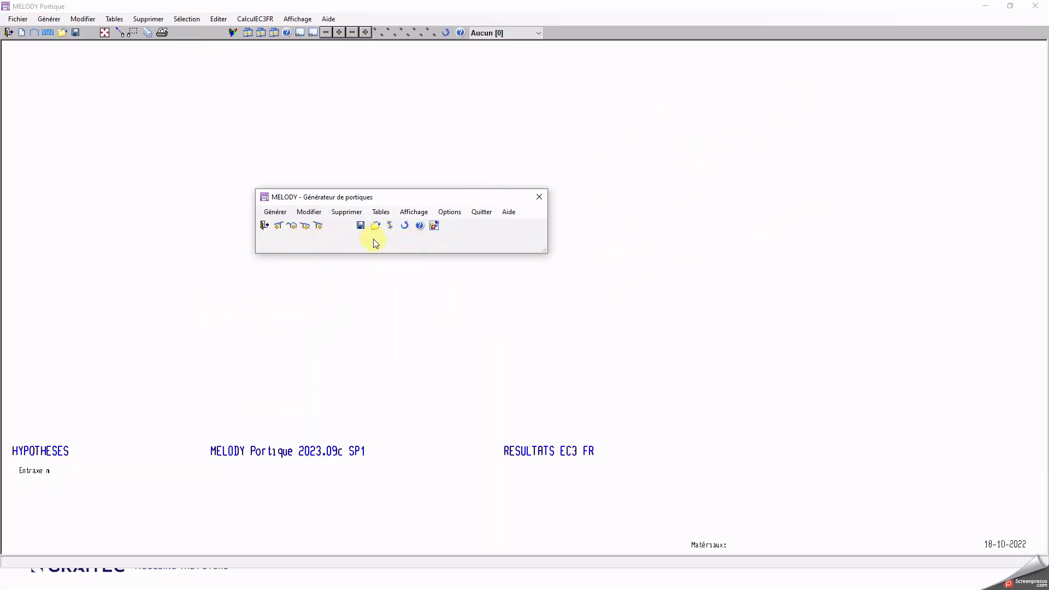
left_click(297, 228)
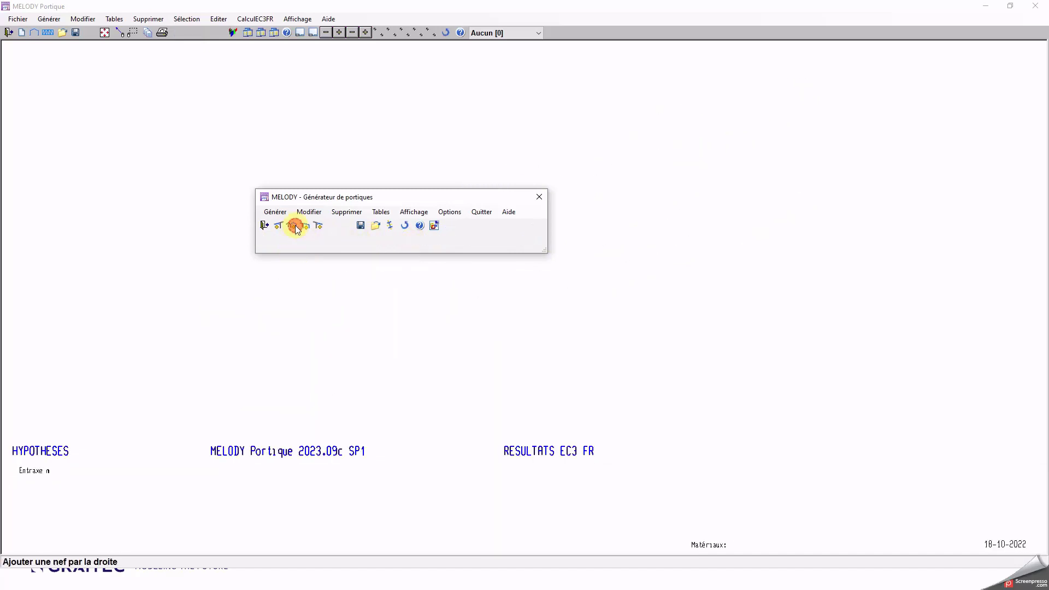
type("20")
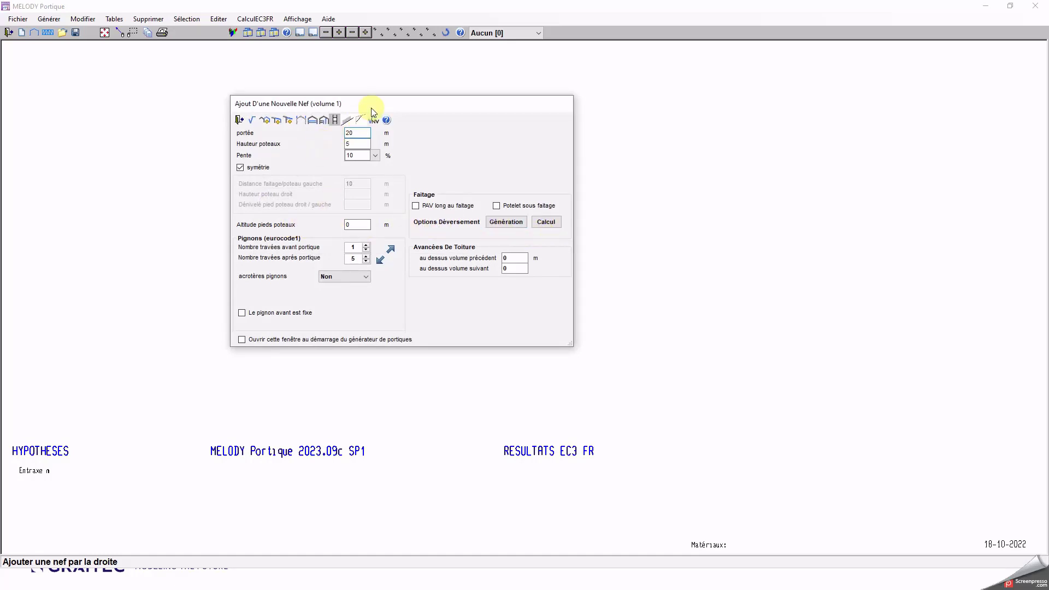
left_click_drag(375, 104, 674, 211)
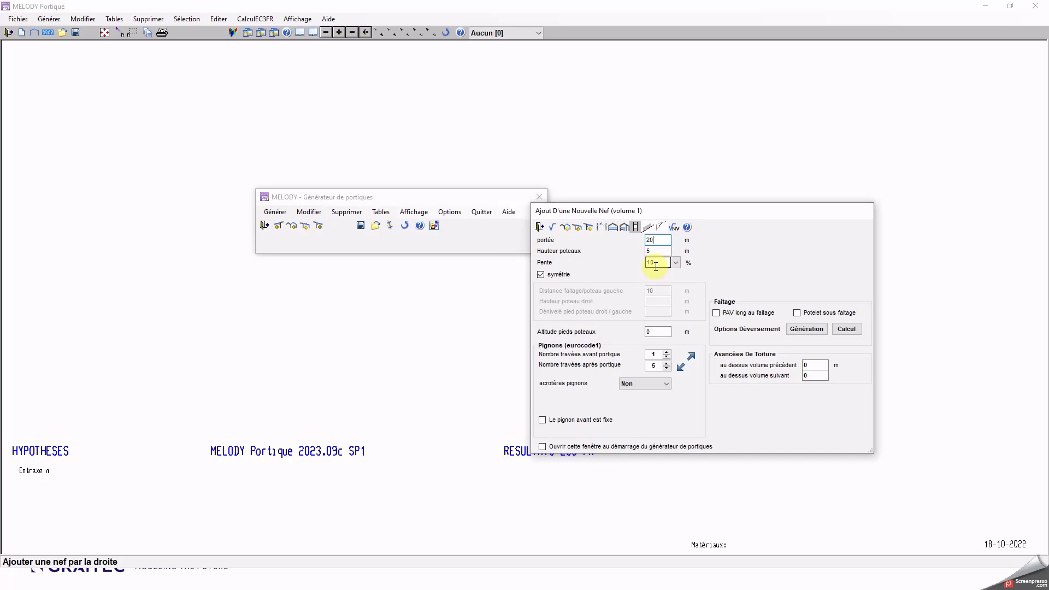
left_click(659, 227)
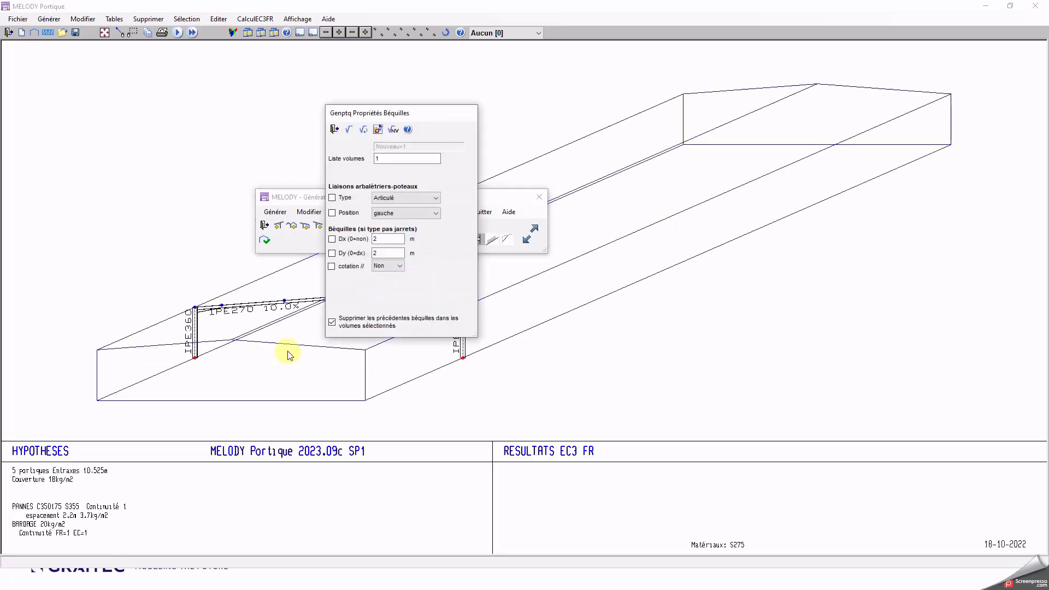
Step: Create knee braces in volume 1 with type Articulé, position ensemble, and Dx and Dy of 2 m
left_click(396, 197)
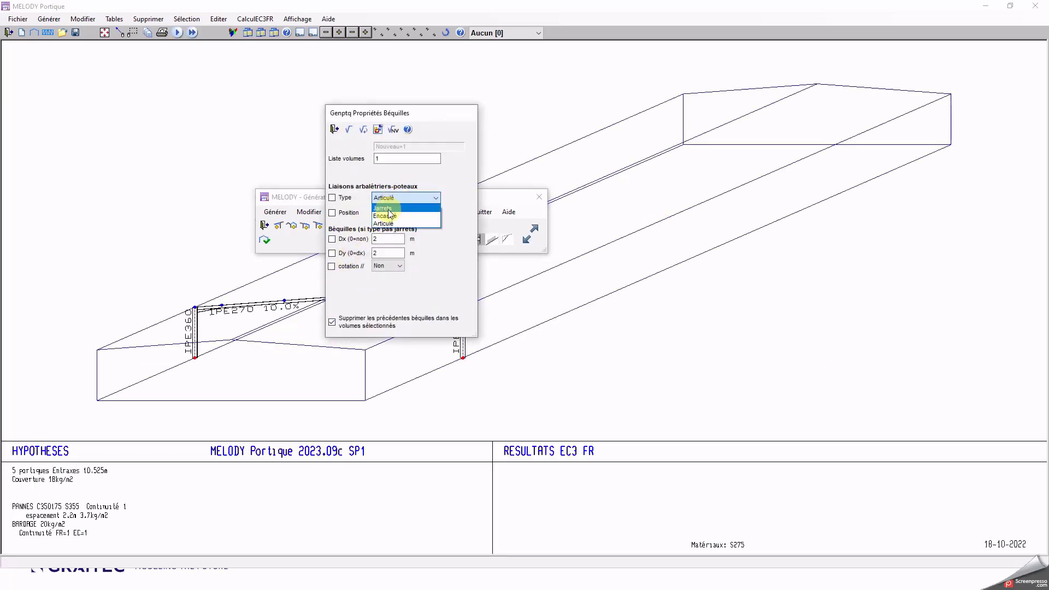
left_click(404, 223)
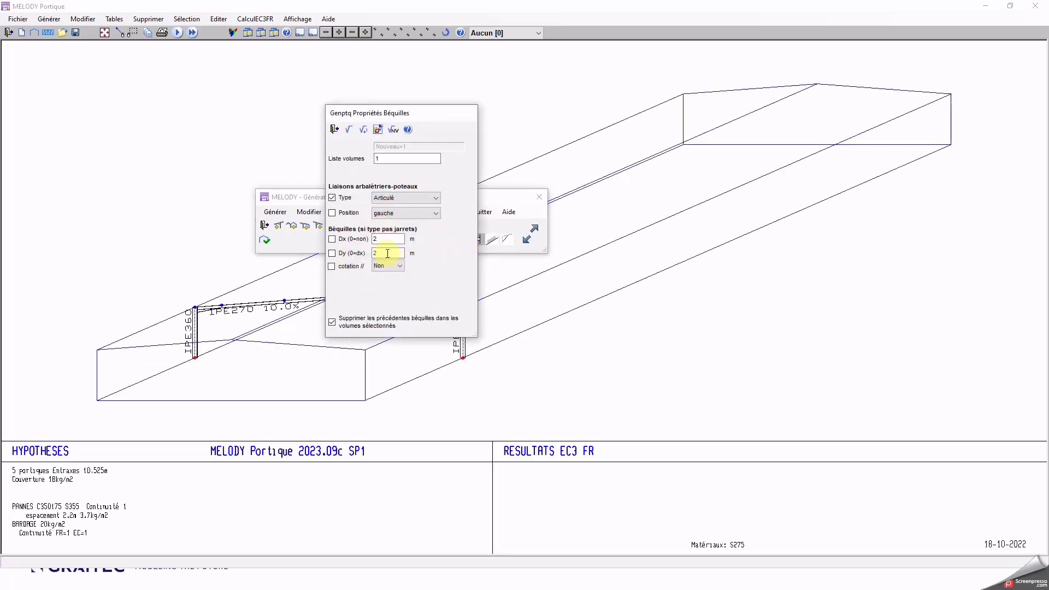
left_click(373, 239)
left_click(397, 214)
left_click(385, 238)
double_click(385, 240)
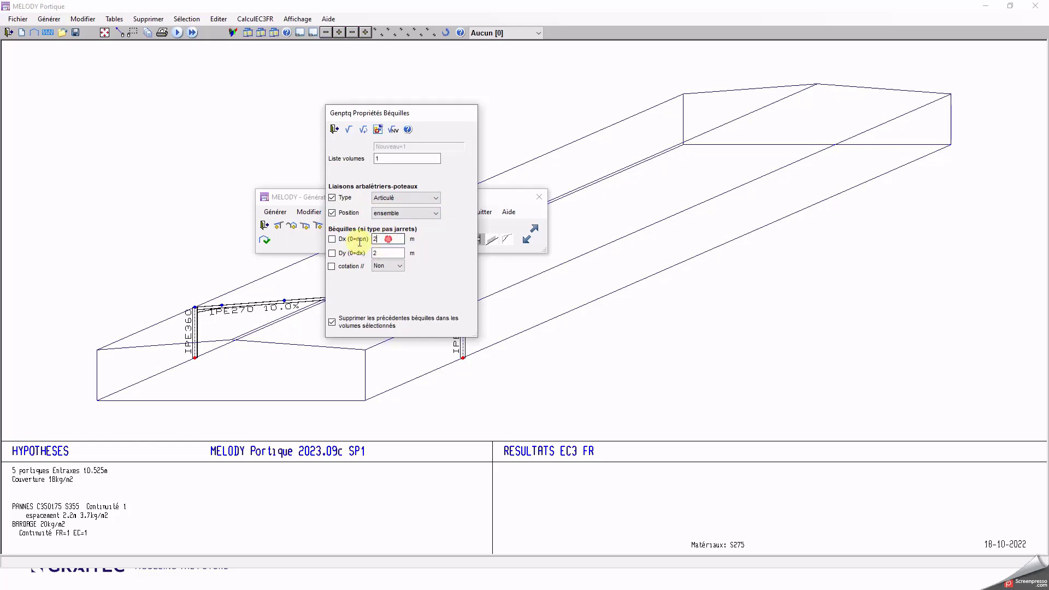
left_click(391, 252)
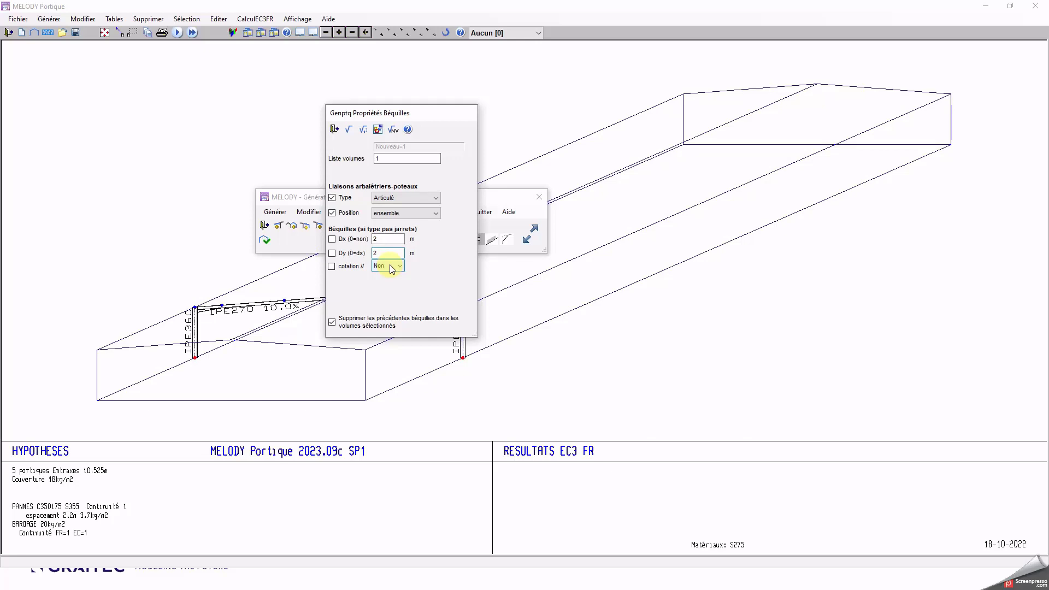
left_click(349, 131)
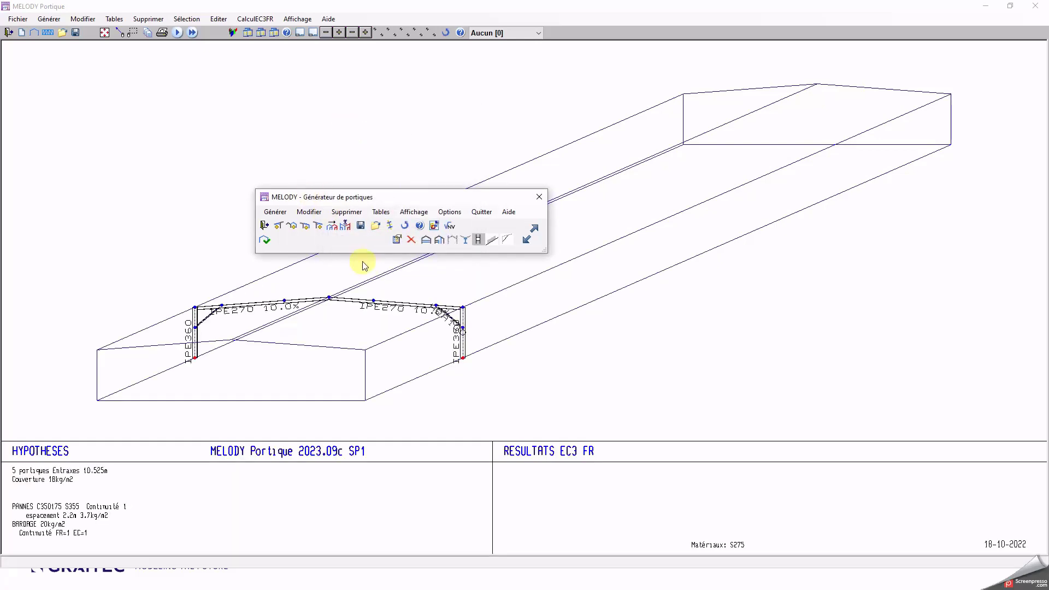
Step: Add a lean-to (appentis) on the right of the nave with Articulé knee braces at position droite
left_click(306, 226)
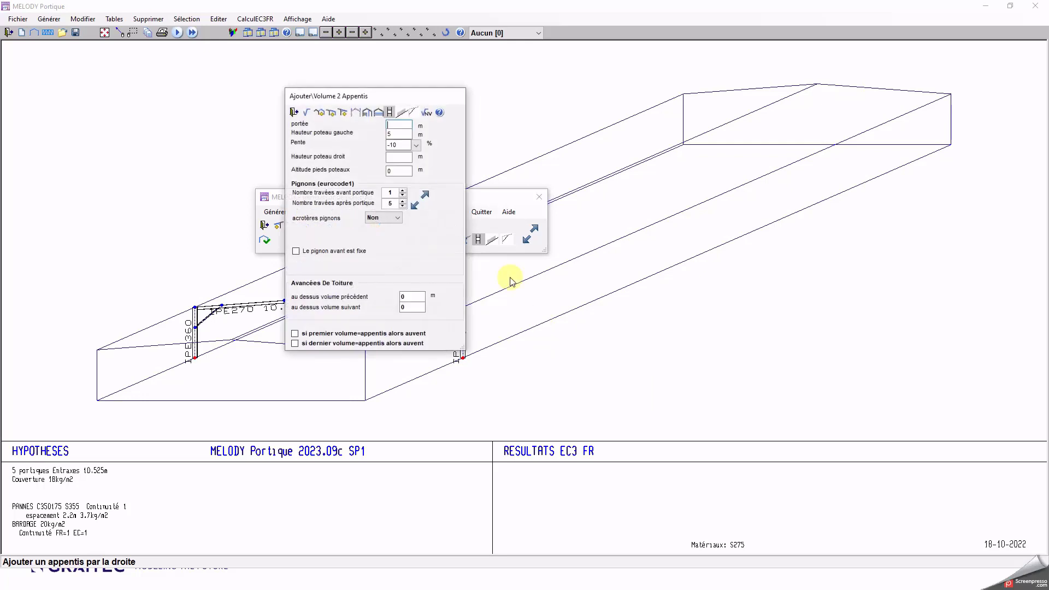
left_click(414, 113)
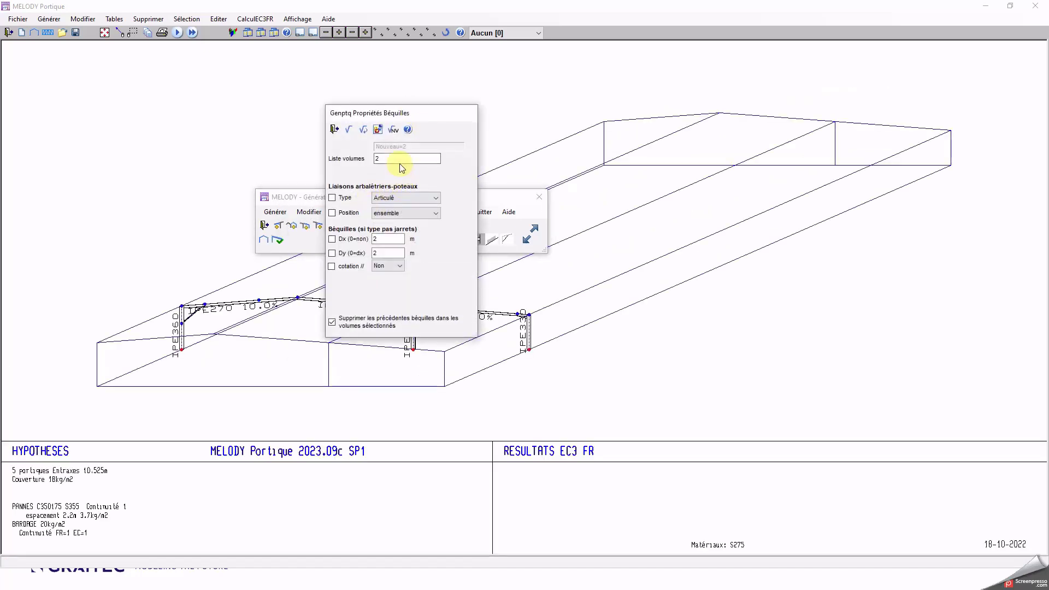
left_click(395, 214)
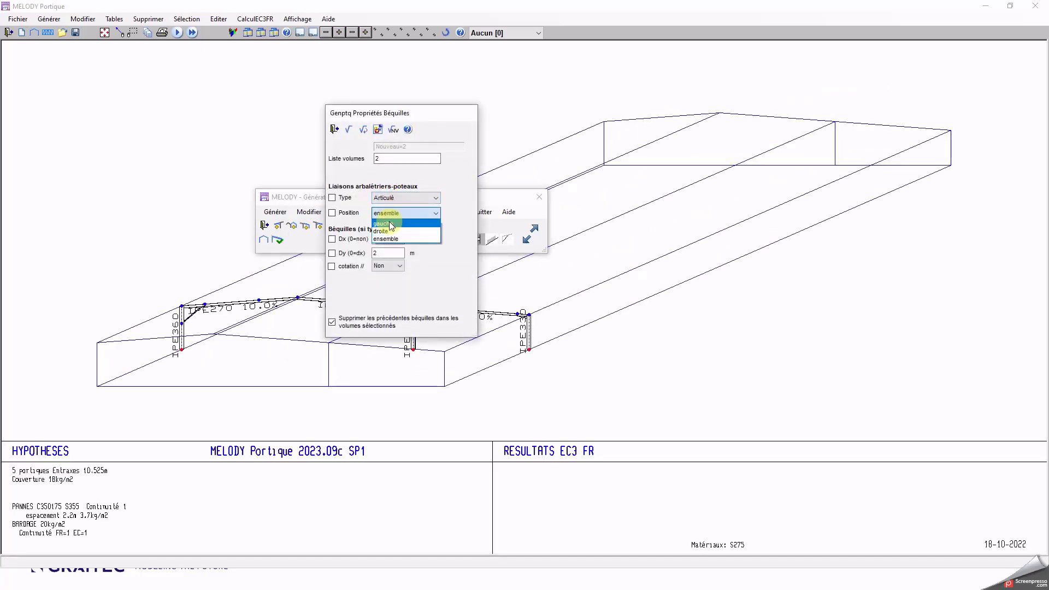
left_click(388, 231)
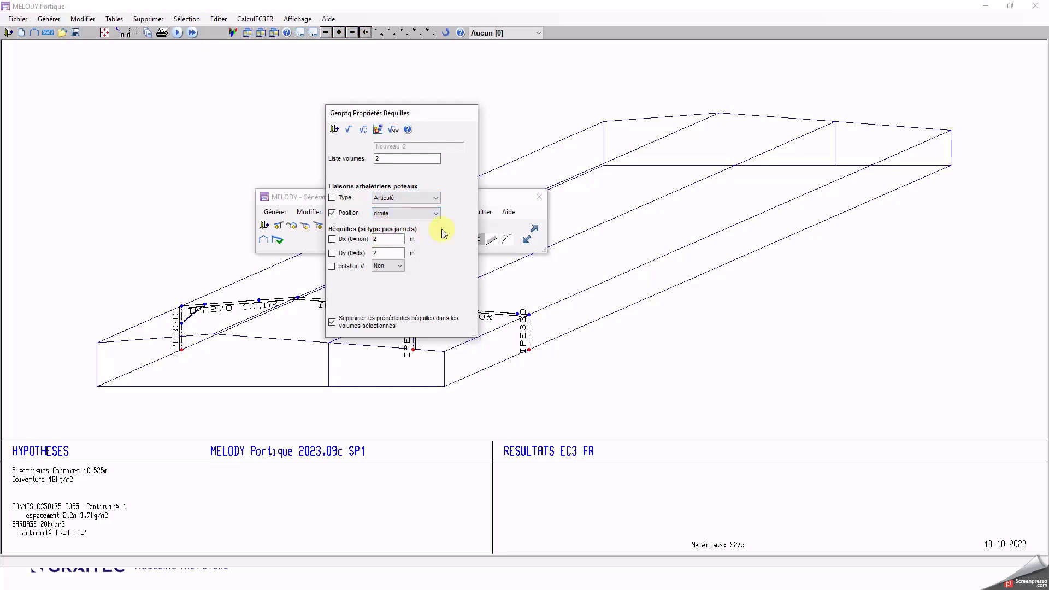
left_click(349, 130)
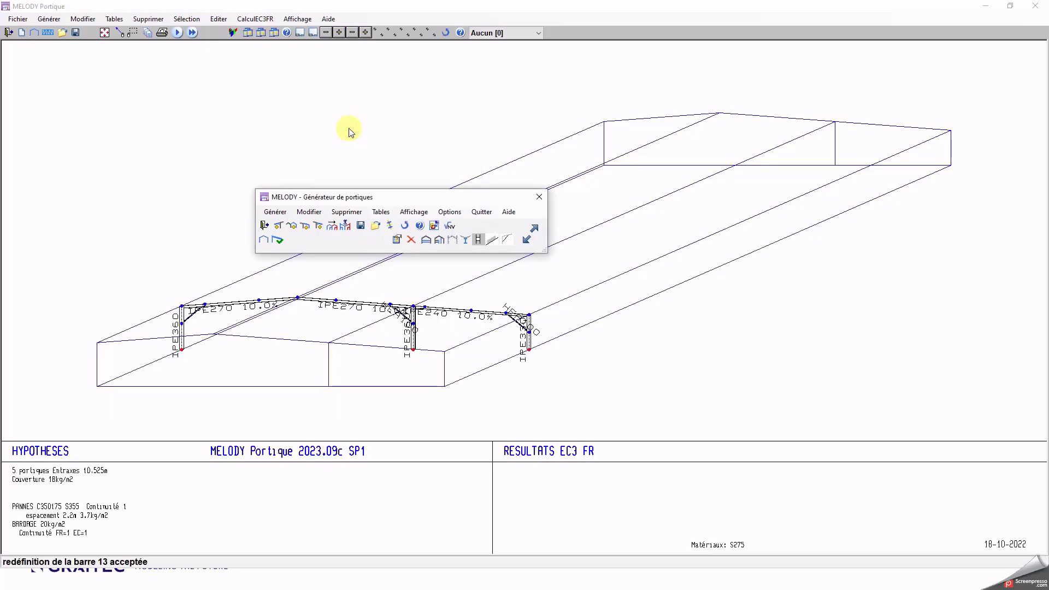
Step: Open the table of knee braces (Béquilles) and change the position of the volume 2 brace to gauche
left_click(380, 212)
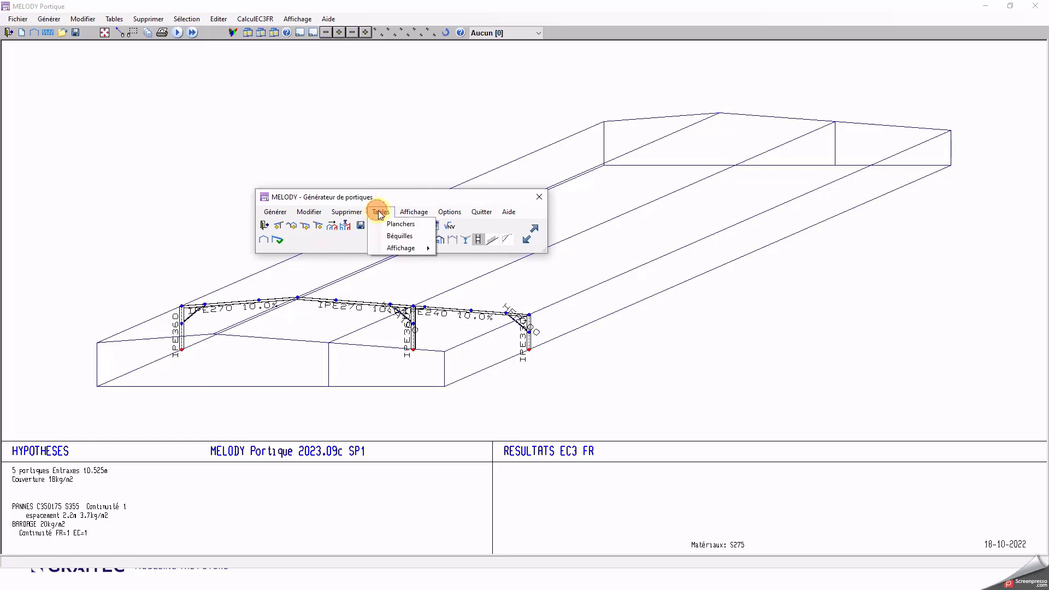
left_click(400, 236)
left_click(342, 163)
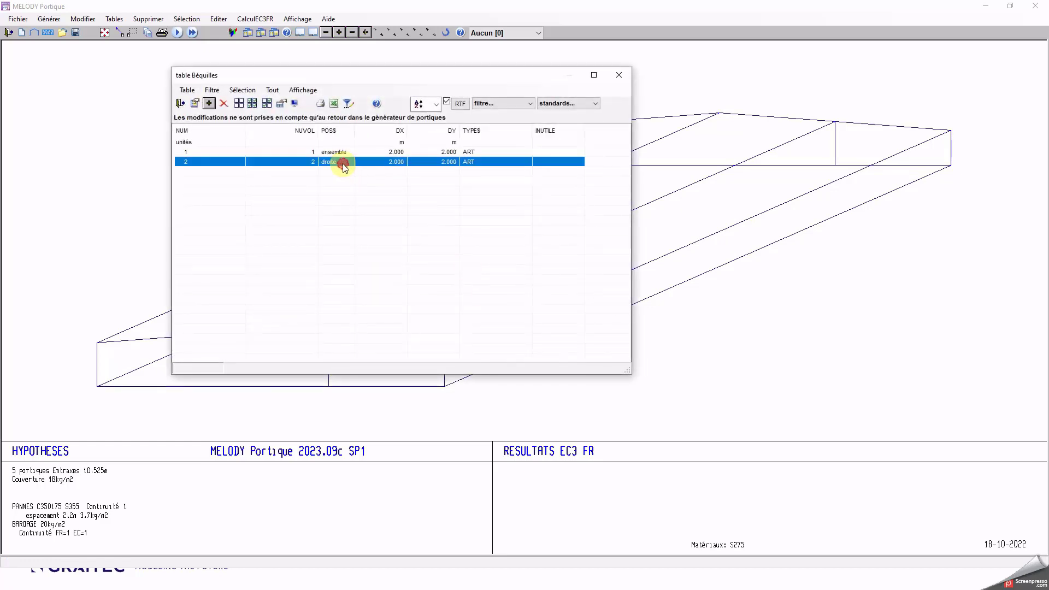
double_click(343, 162)
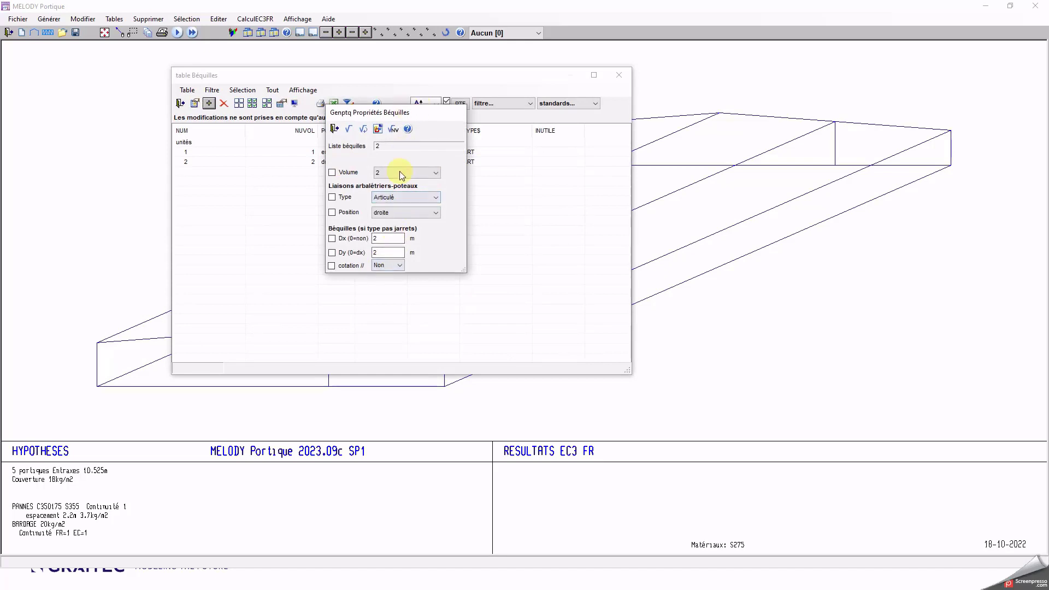
left_click(387, 211)
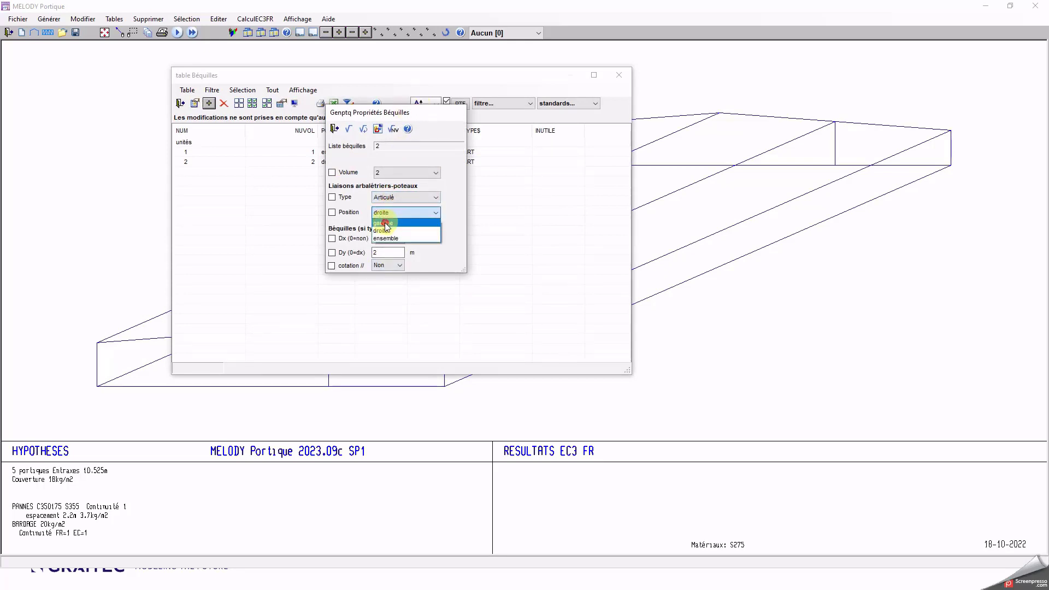
left_click(386, 226)
left_click(348, 129)
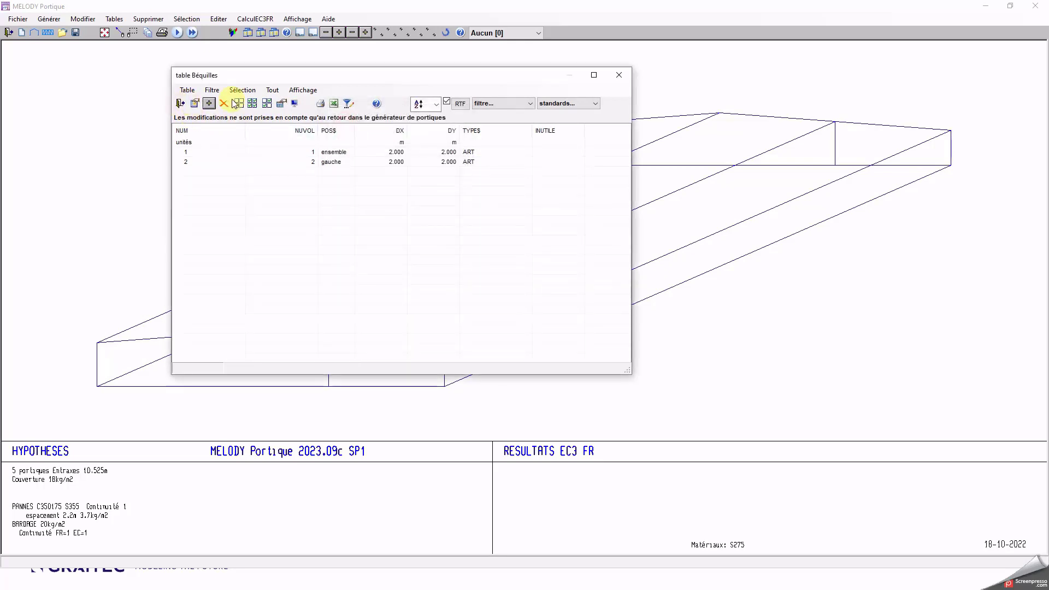
Step: Replace the volume 2 knee brace with a new entry at position droite with Dx 0, and apply the table to the frame
left_click(209, 102)
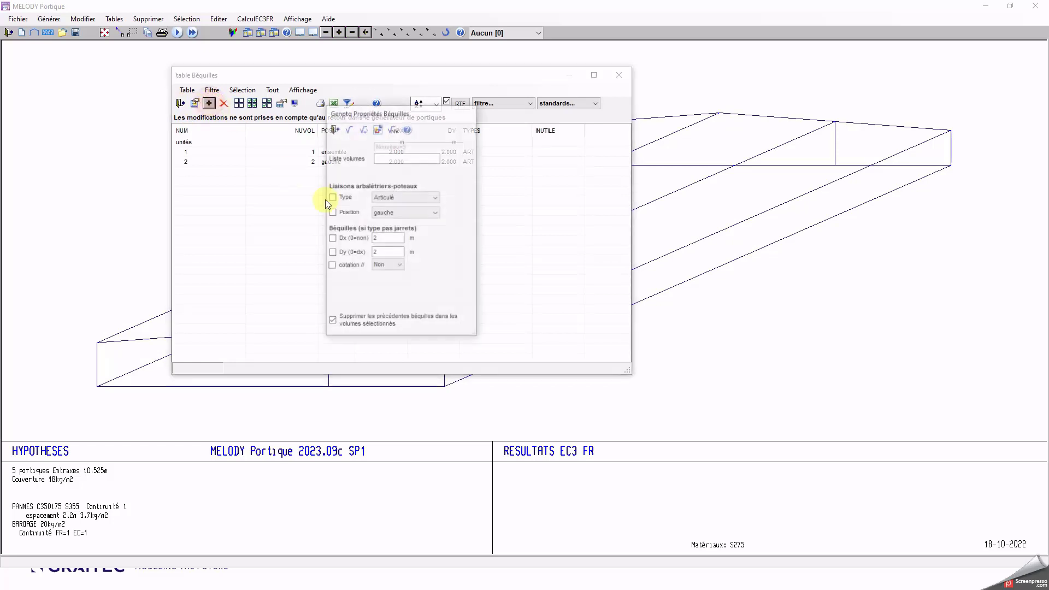
left_click(390, 157)
type("2")
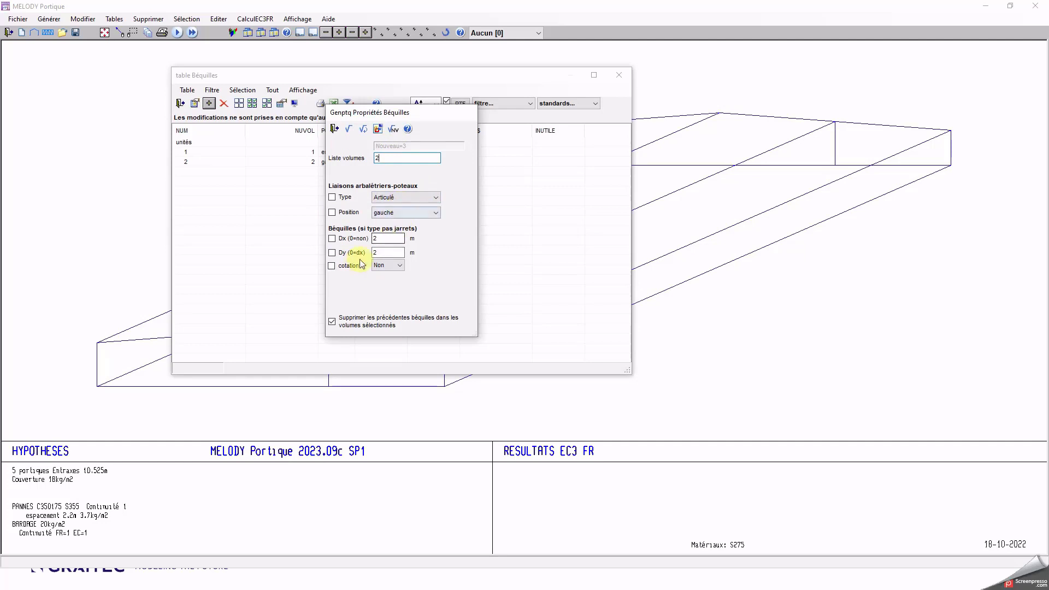
double_click(383, 238)
type("0")
left_click(394, 217)
left_click(385, 231)
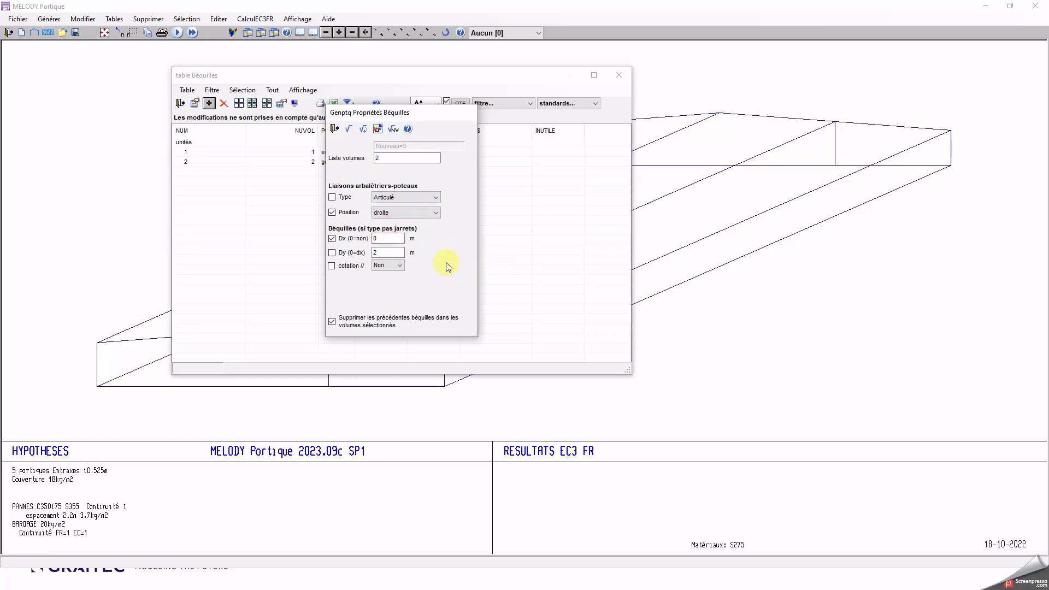
left_click(348, 129)
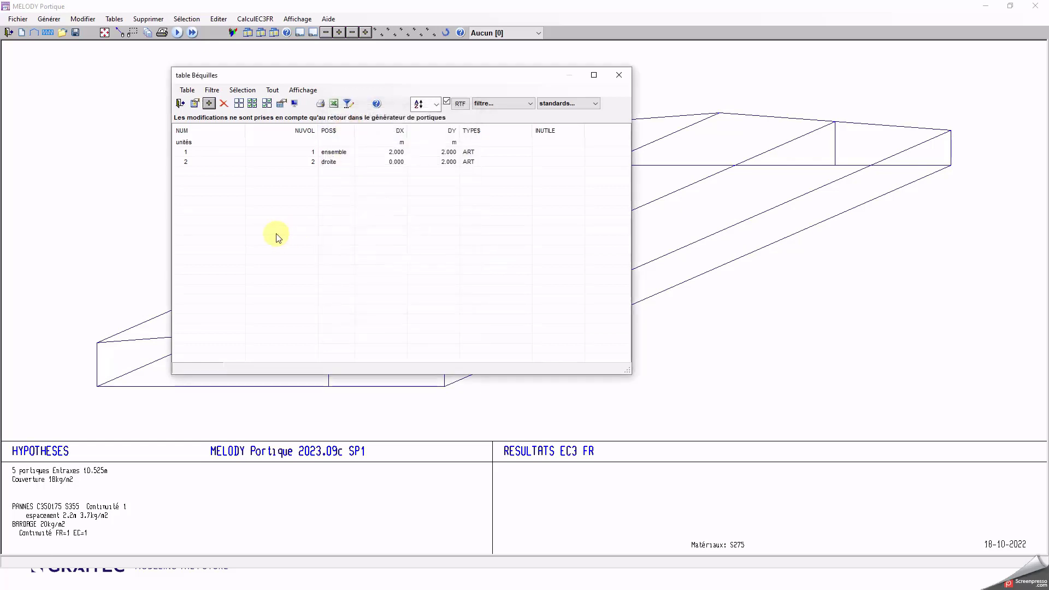
left_click(180, 104)
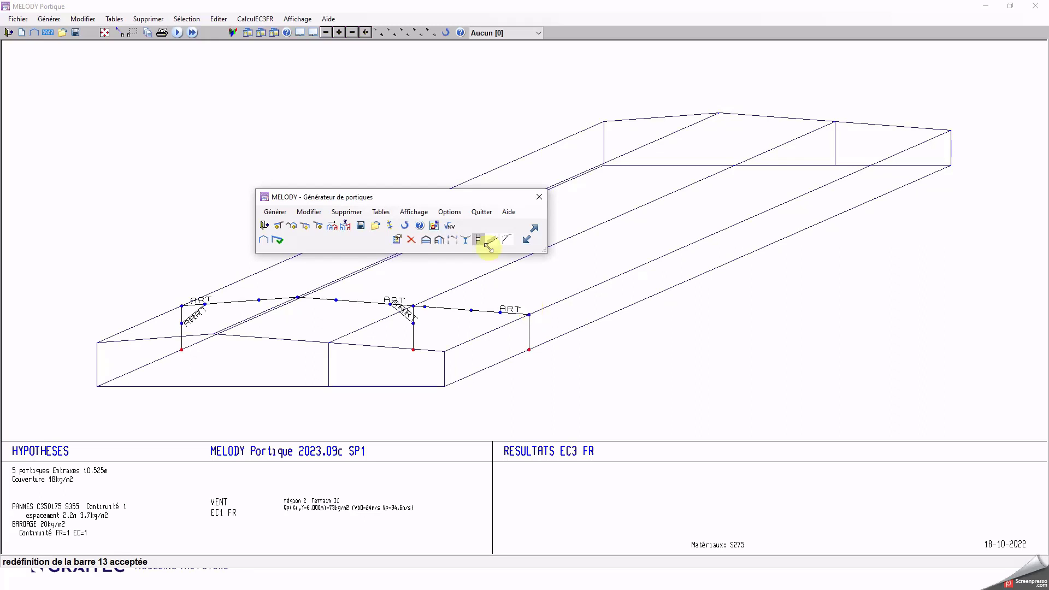
Step: Delete all knee braces (béquilles) from the frame
left_click_drag(443, 198, 420, 135)
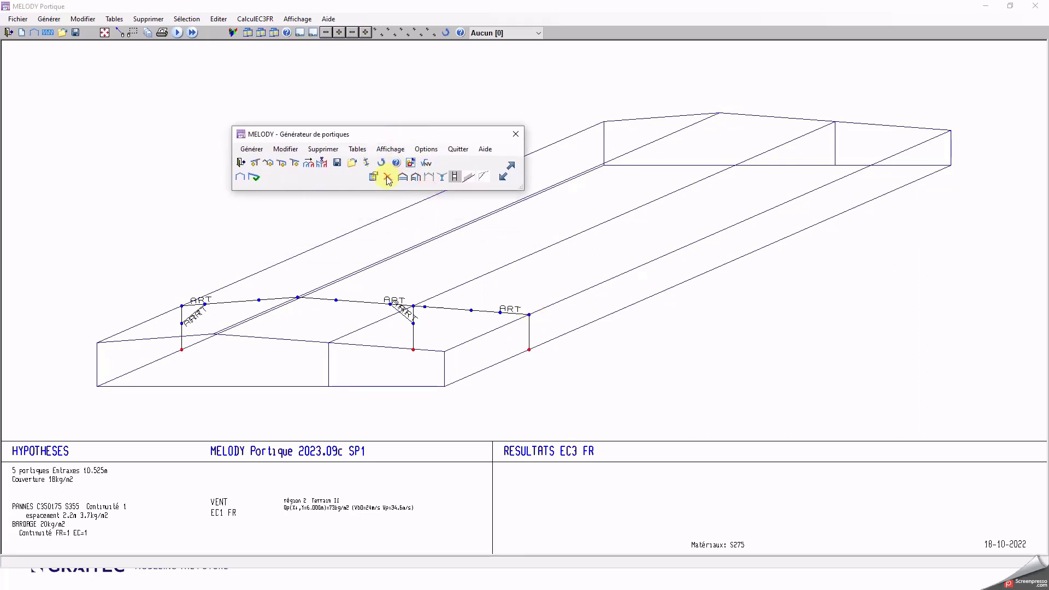
left_click(325, 149)
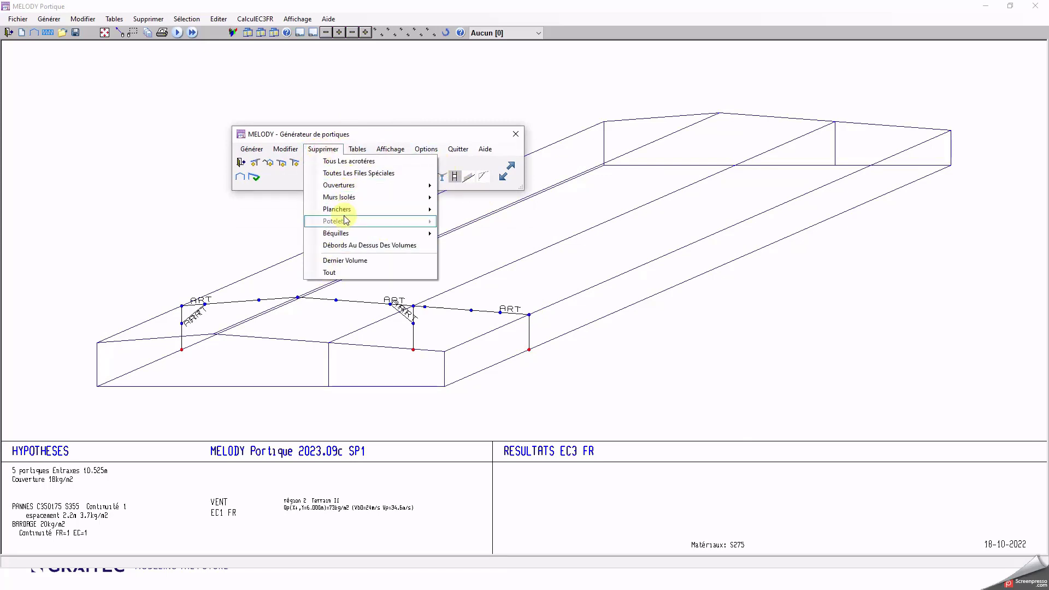
mouse_move(336, 233)
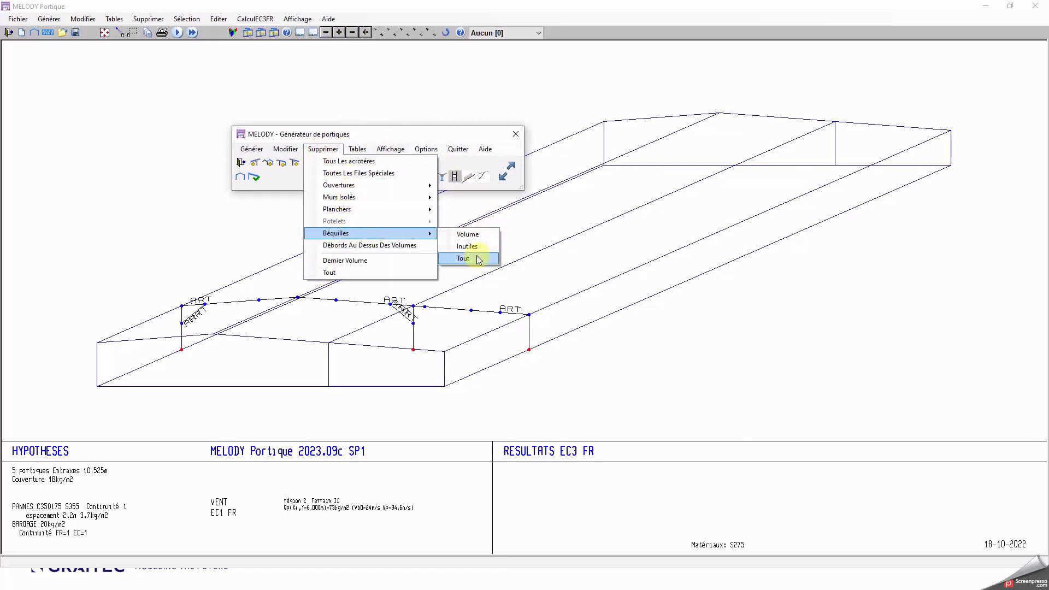
mouse_move(411, 209)
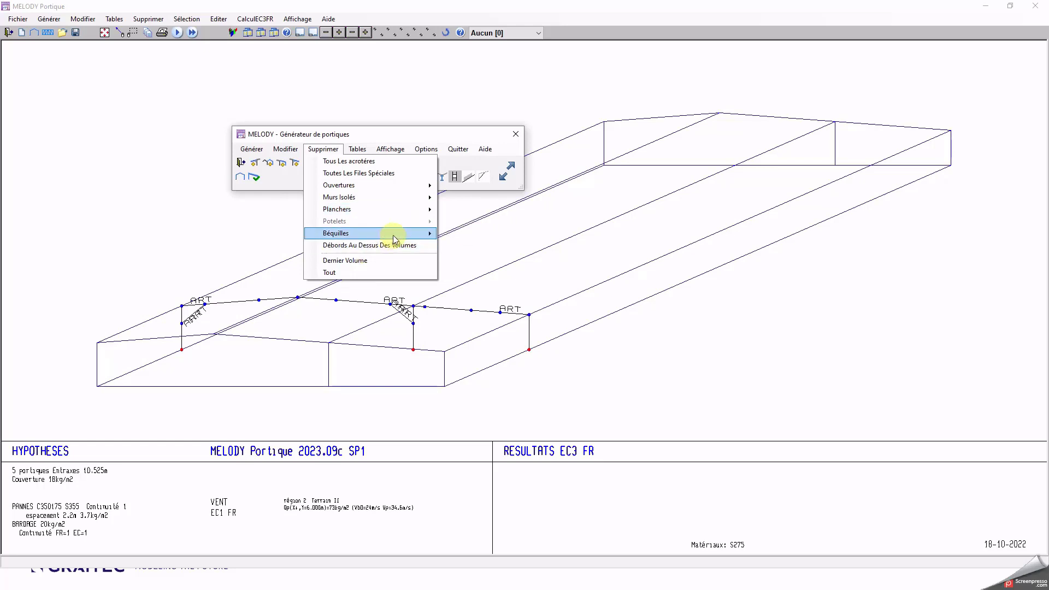
mouse_move(392, 234)
left_click(467, 257)
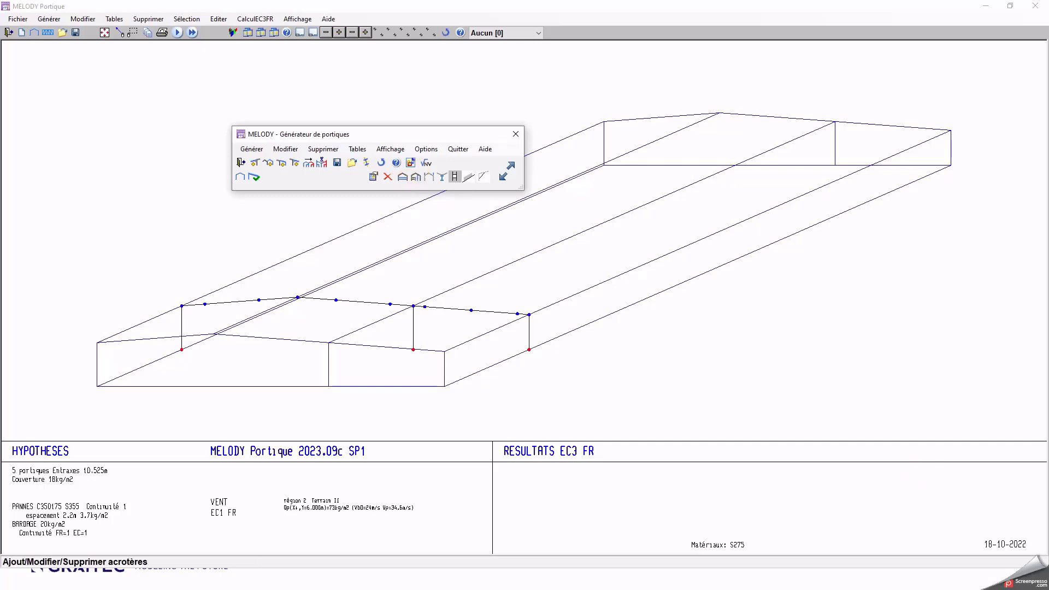
left_click(602, 109)
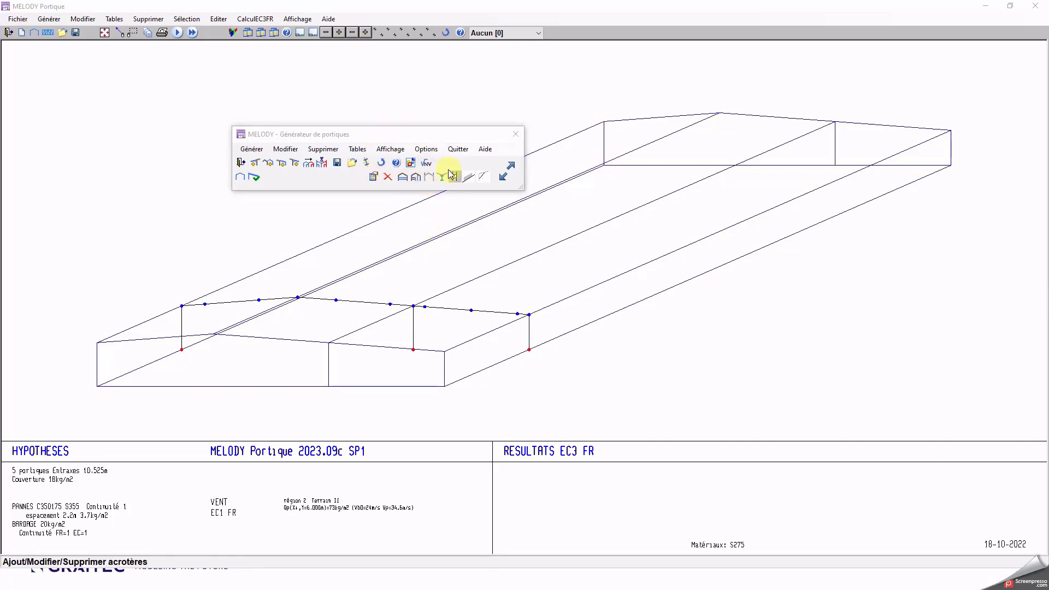
Step: Change the wind type of the structure to Toiture
left_click(300, 171)
left_click(285, 148)
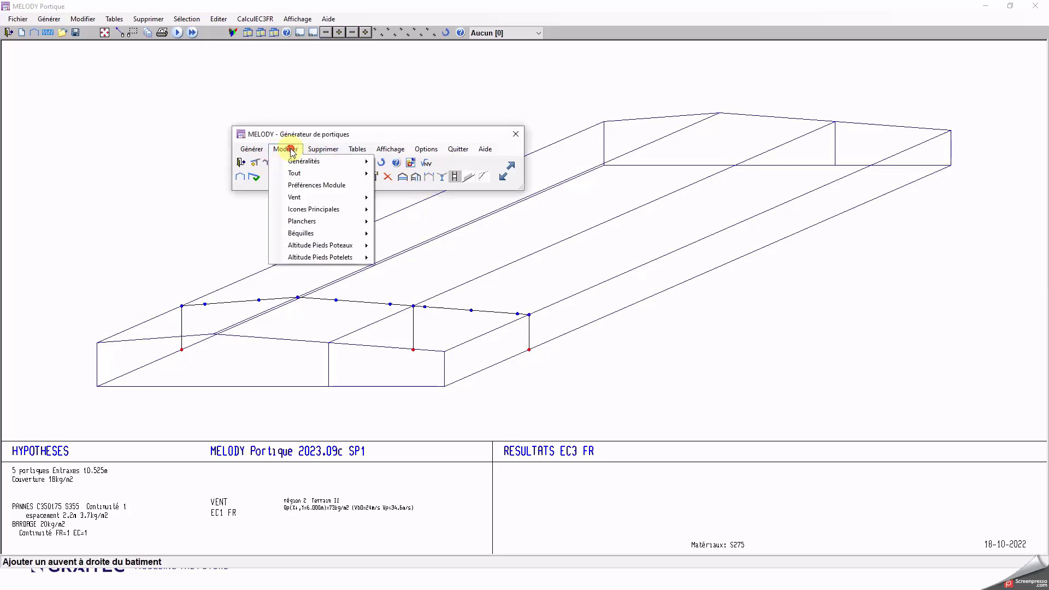
mouse_move(299, 197)
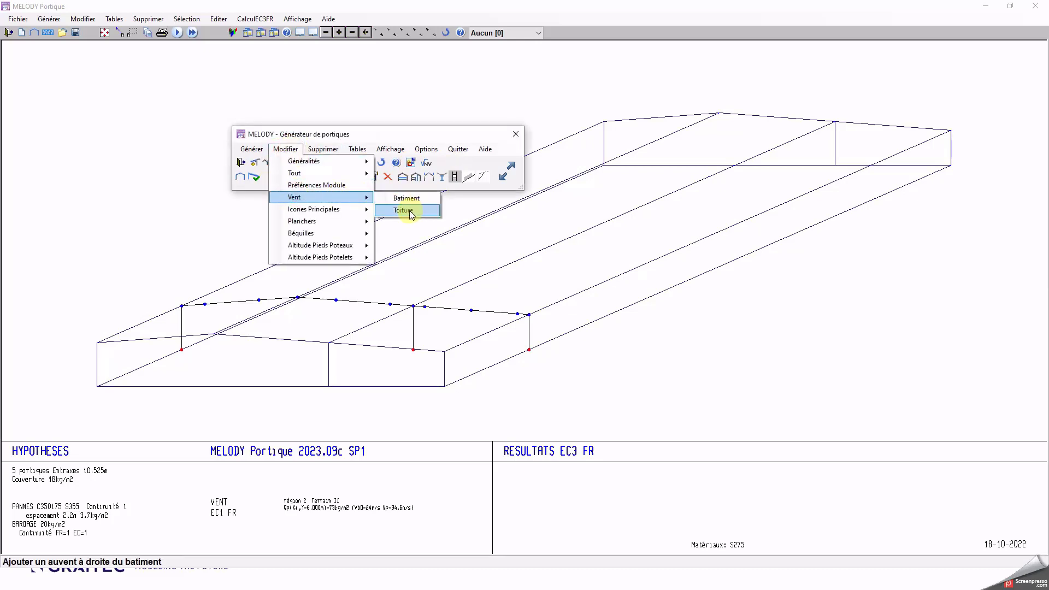
left_click(412, 211)
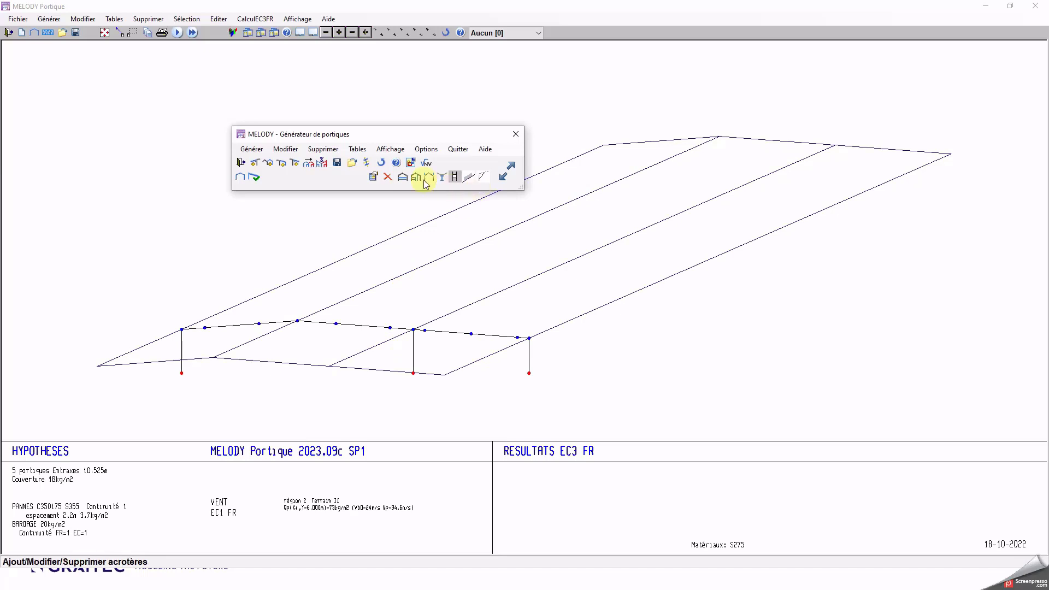
Step: Define an isolated wall in volume 2 by setting its Pignon avant to Complet, and apply it
left_click(469, 177)
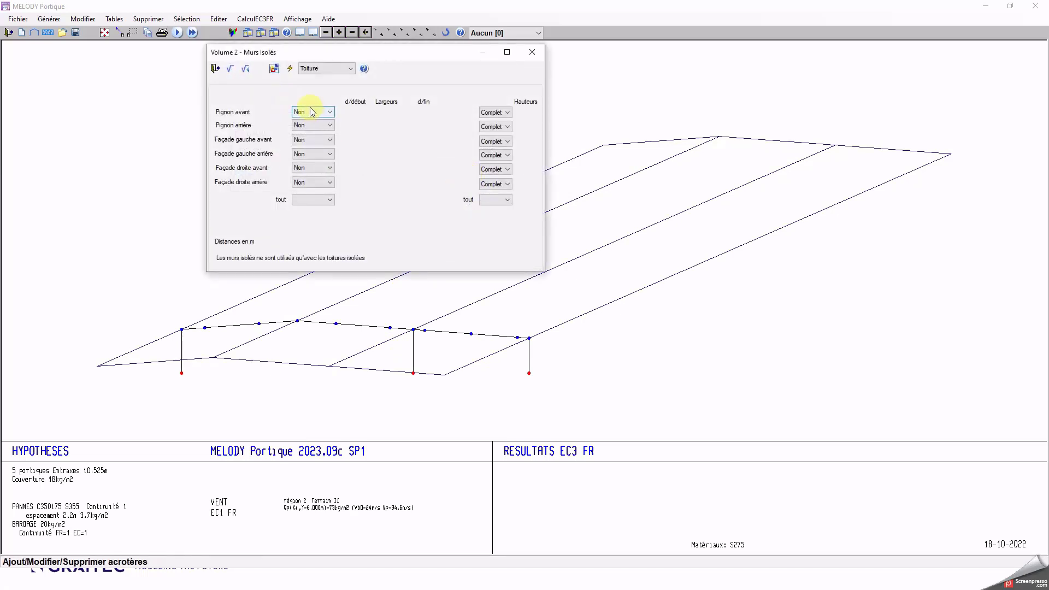
left_click(312, 112)
left_click(316, 130)
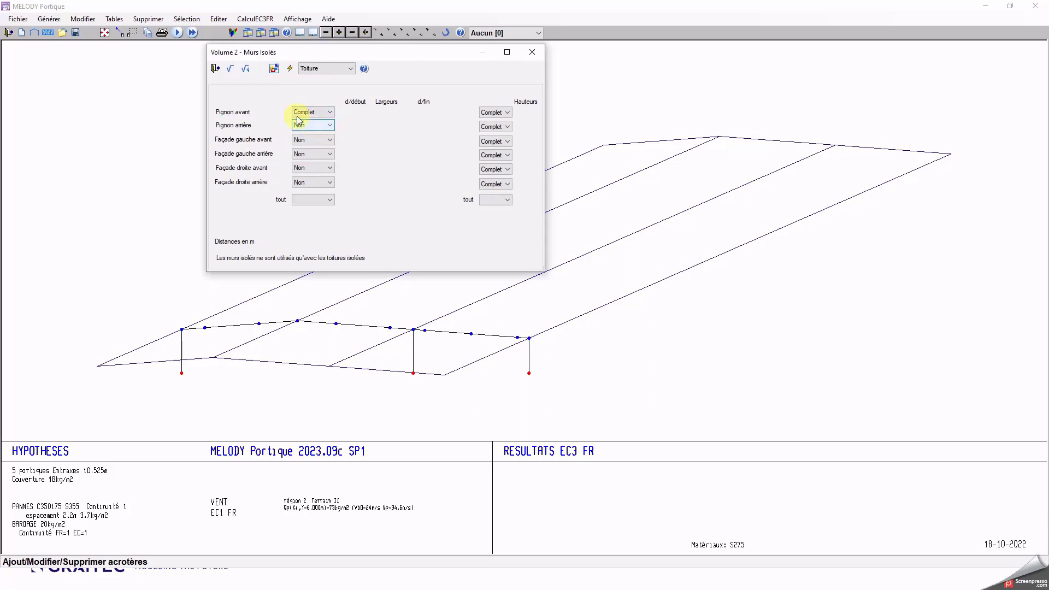
left_click(231, 70)
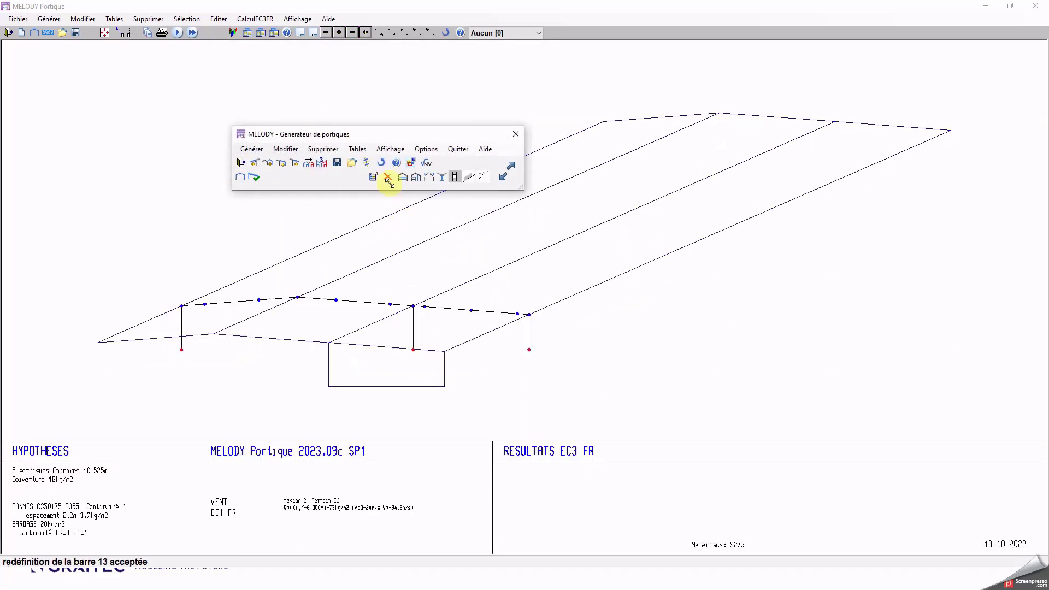
Step: Make volume 1 current and set the Pignon avant of its isolated walls to Complet, applying the change
left_click(242, 178)
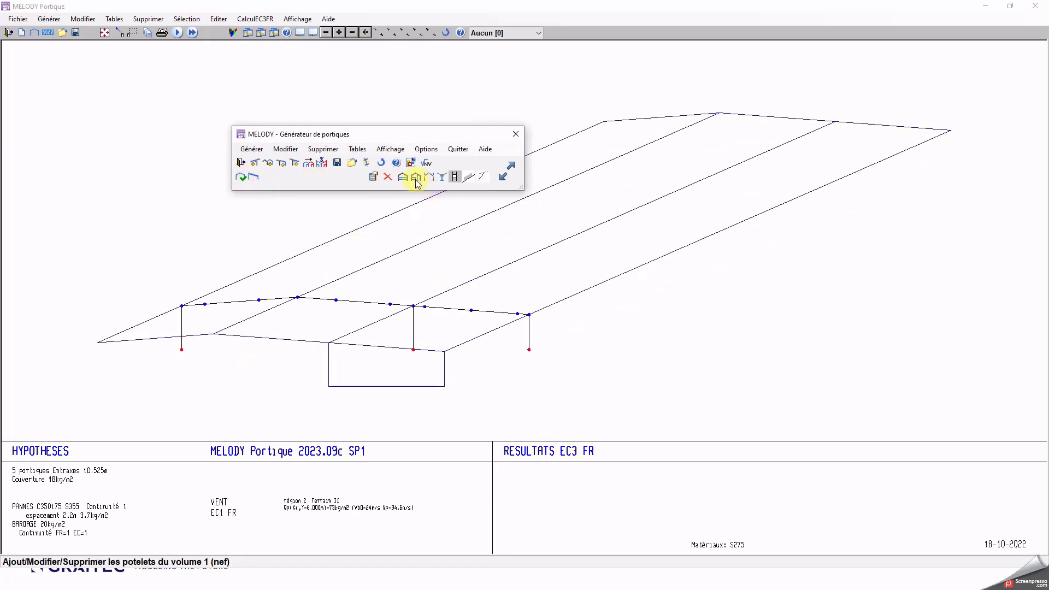
left_click(466, 177)
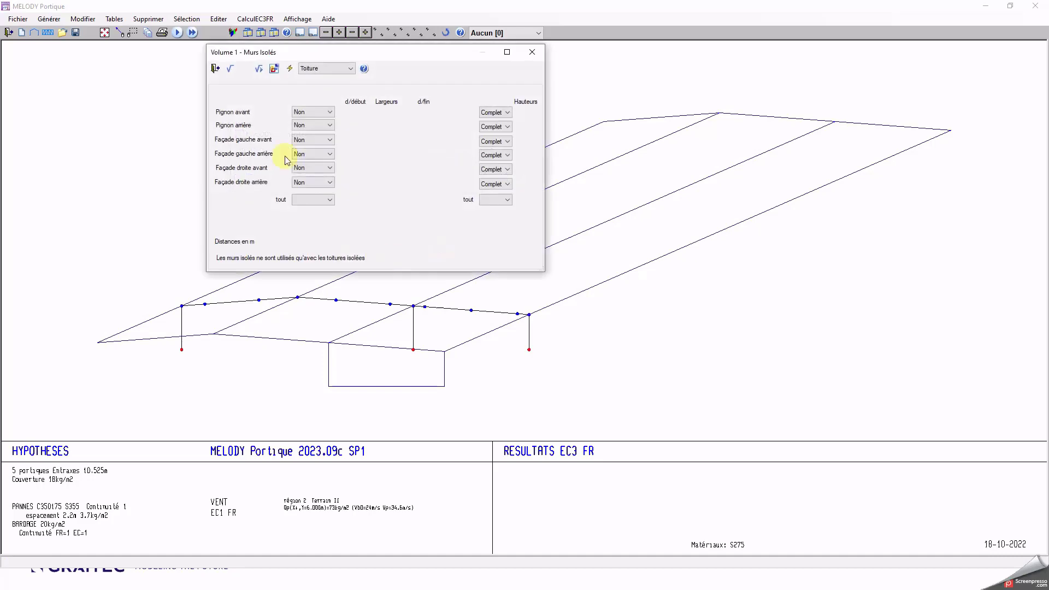
left_click(321, 112)
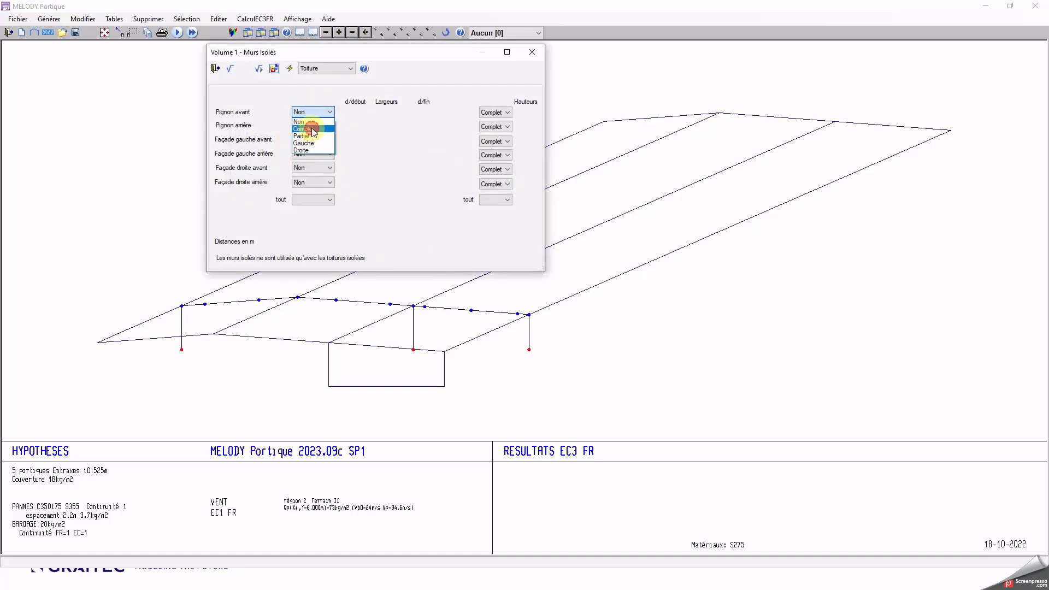
left_click(309, 129)
left_click(231, 70)
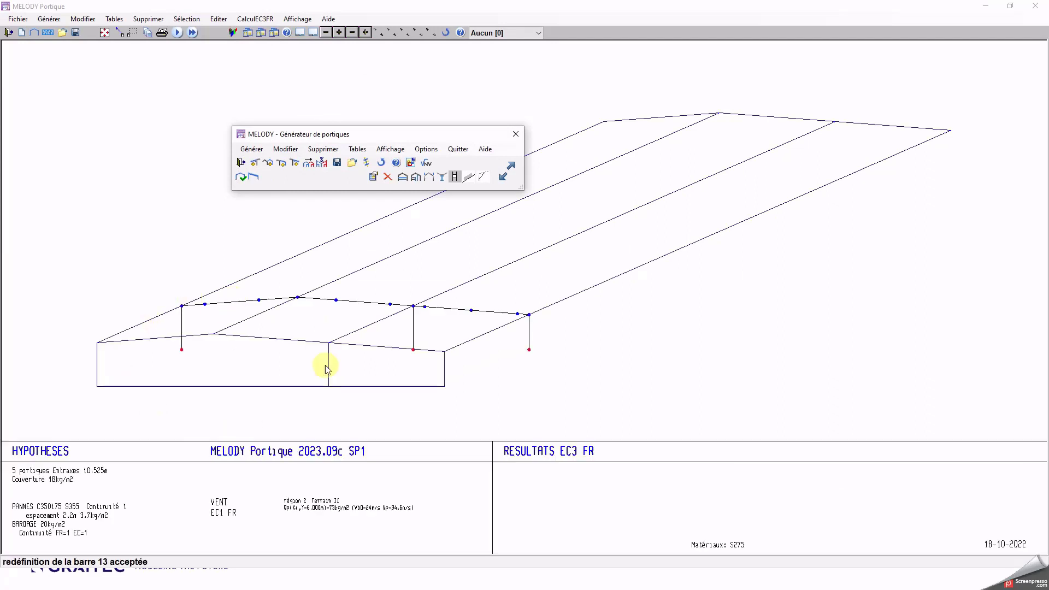
Step: Add an isolated wall of type Avant with a set width on the Façade gauche avant of volume 1
left_click(470, 178)
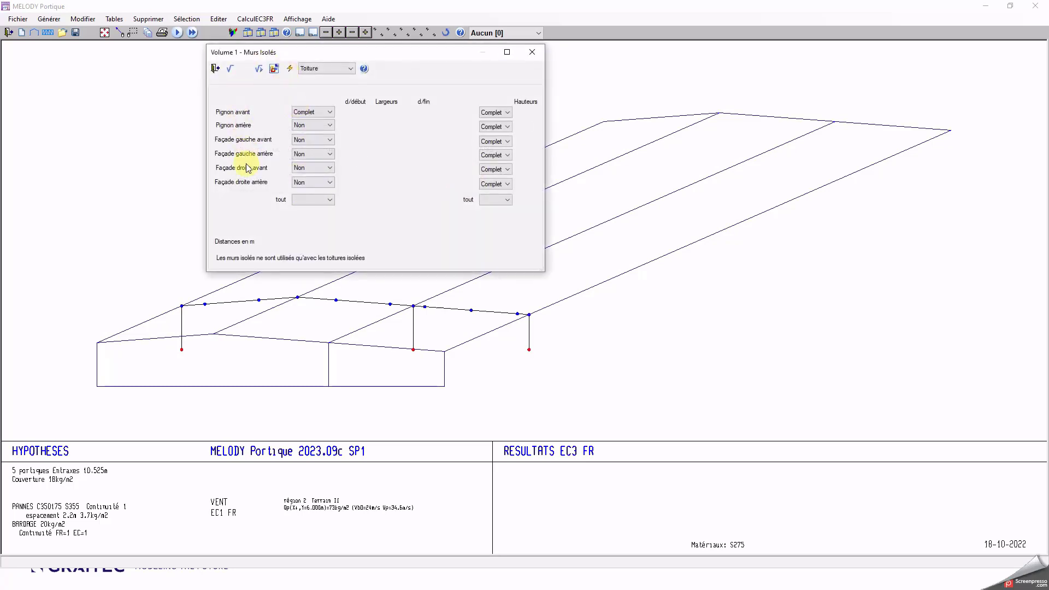
left_click(314, 144)
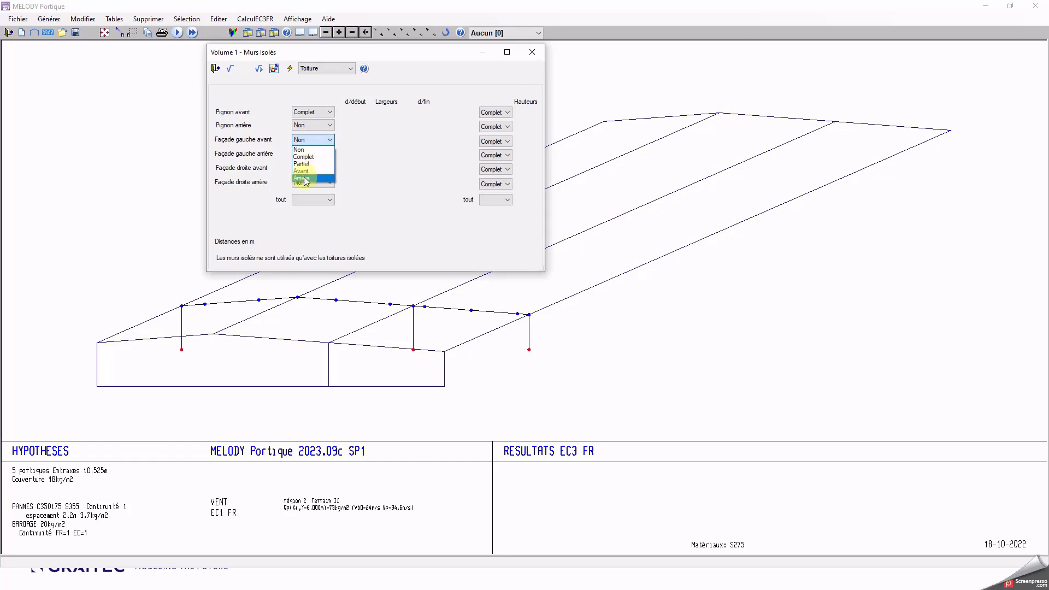
left_click(301, 171)
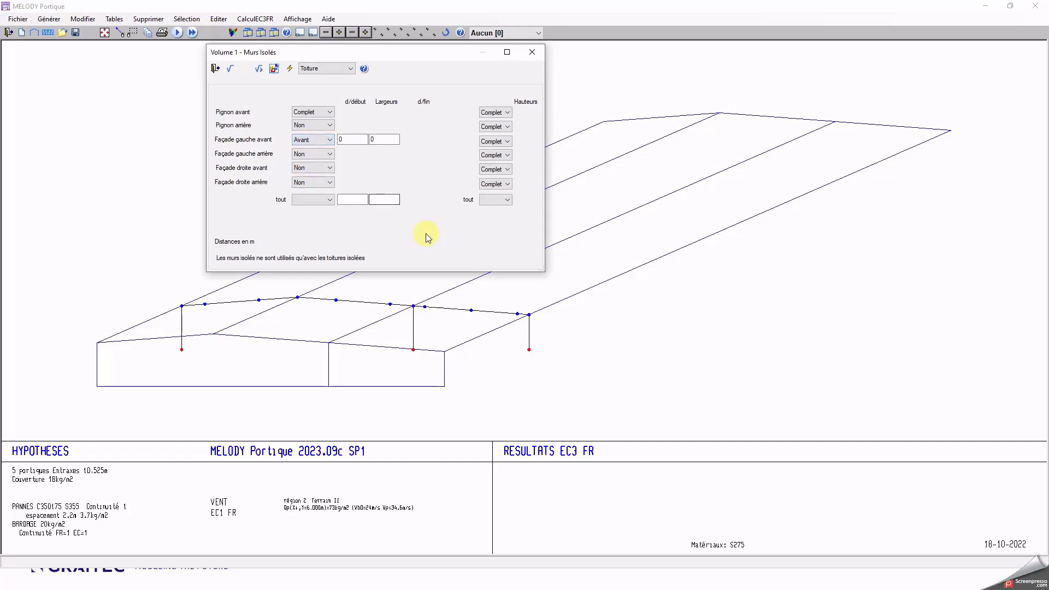
left_click(393, 140)
left_click(230, 68)
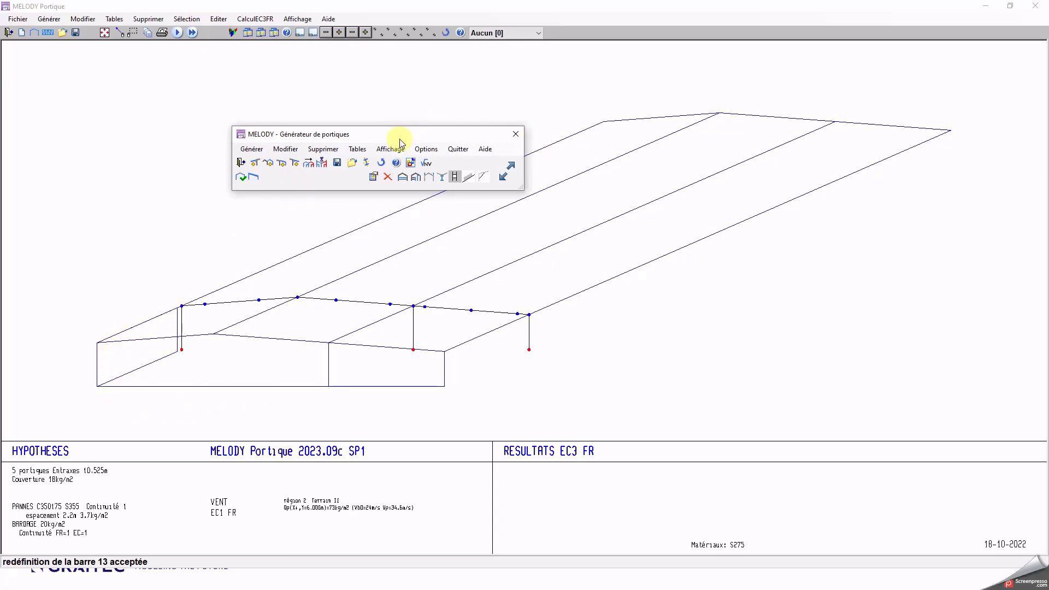
Step: Generate the frame's loads and display wind load case VXmZmPhi1CfE on the isolated walls
left_click(427, 164)
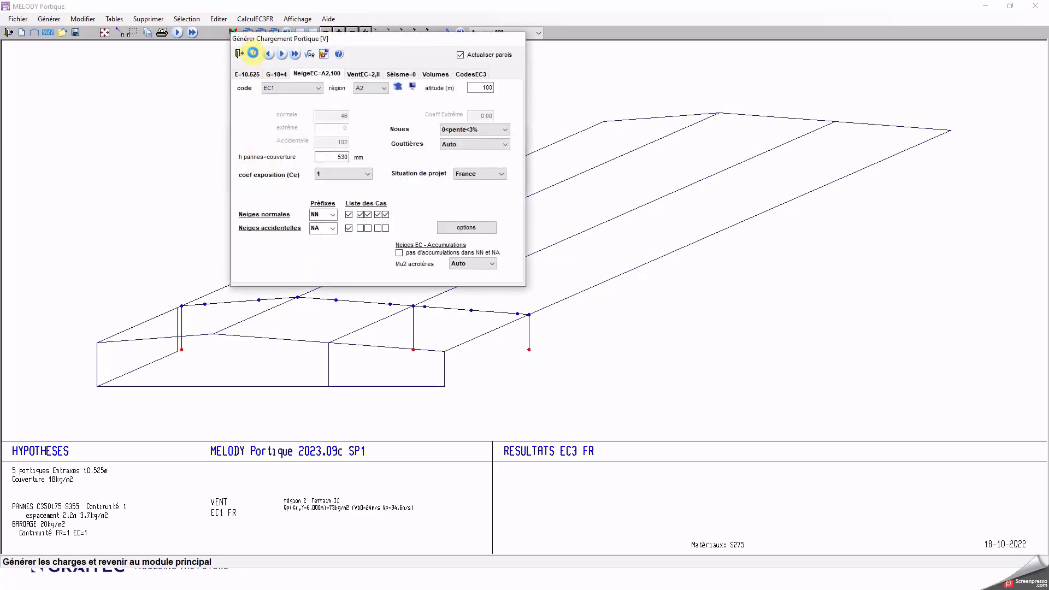
left_click(252, 53)
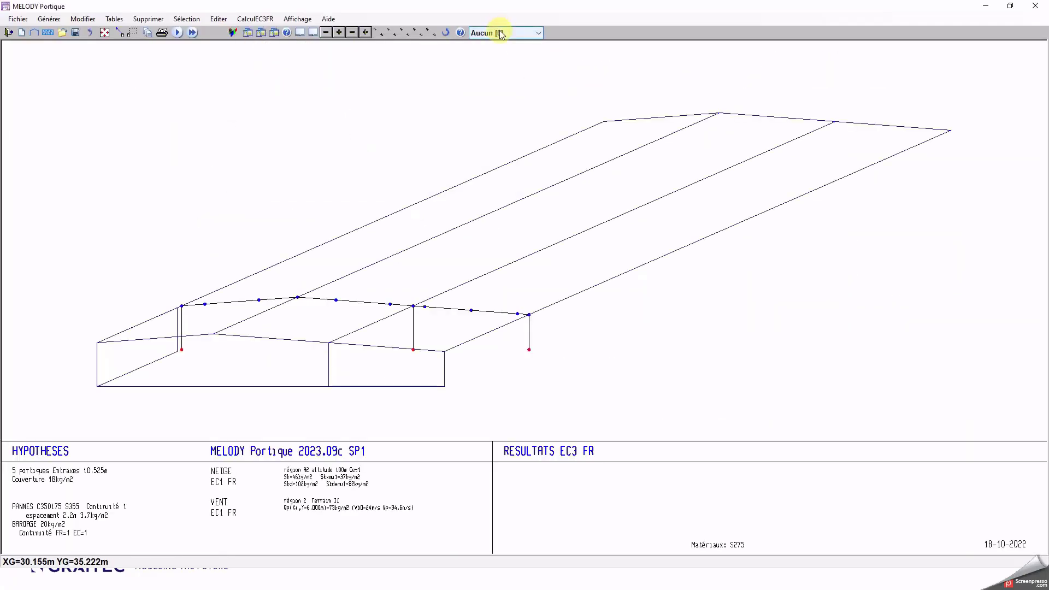
left_click(499, 33)
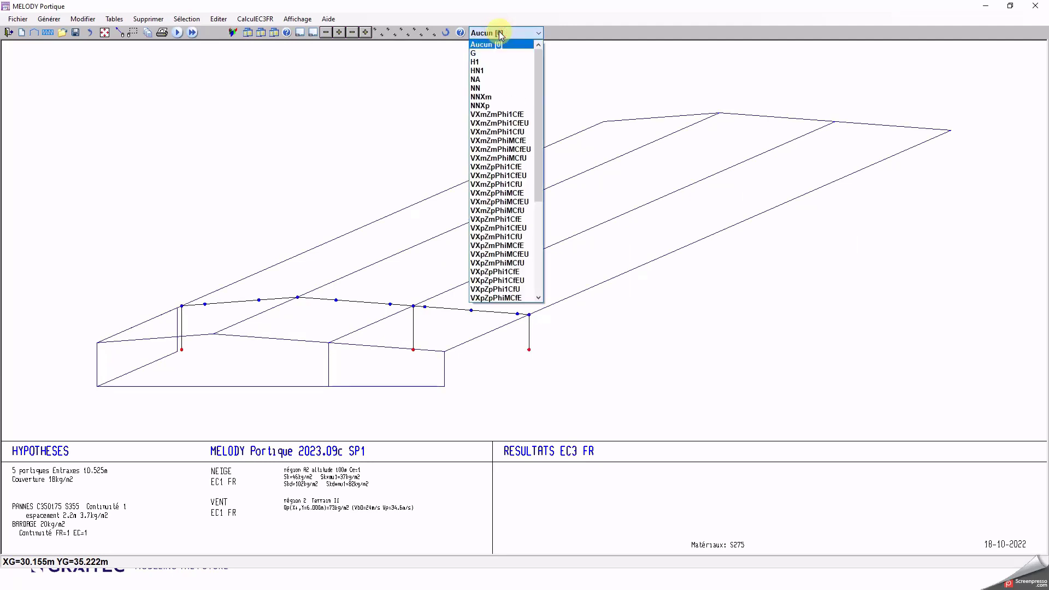
left_click(492, 115)
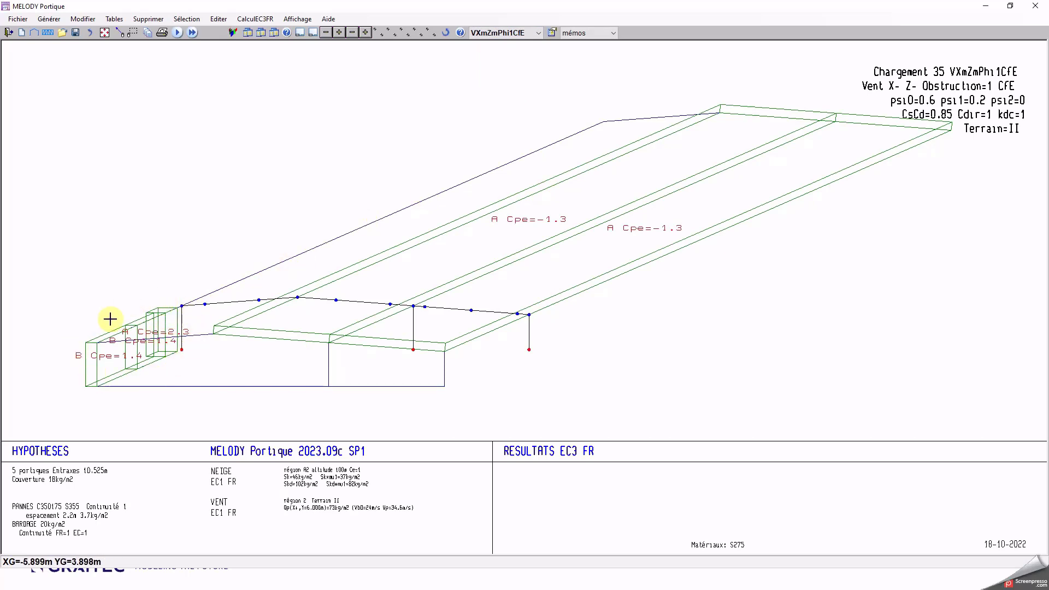
scroll(154, 313, "up", 2)
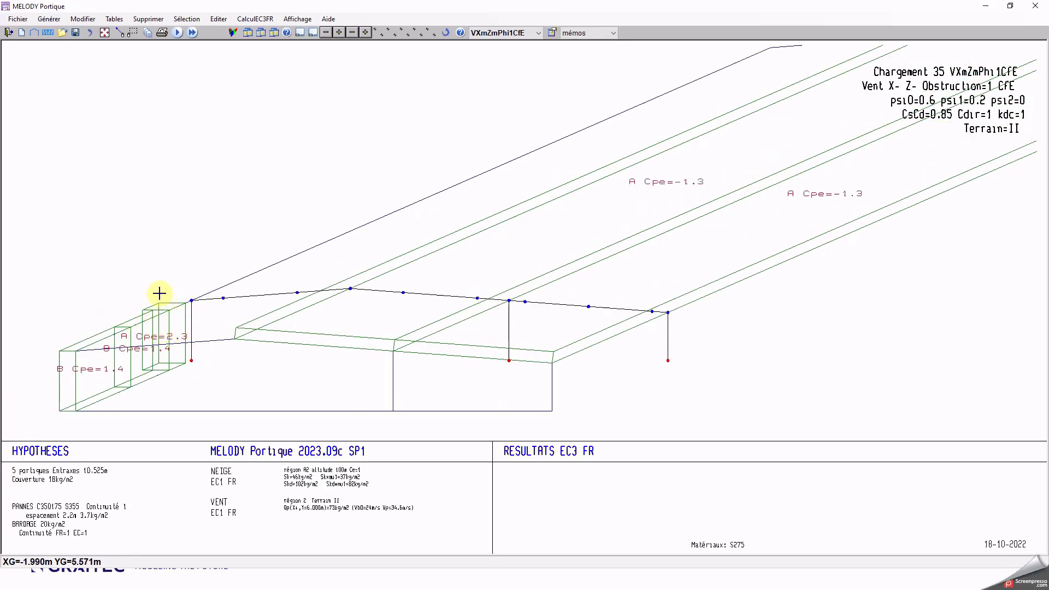
Step: Display wind load cases VXmZpPhi1CfE and VZmXmPhi1CfEU and examine the Cpe zones on the isolated walls
left_click(507, 33)
left_click(503, 101)
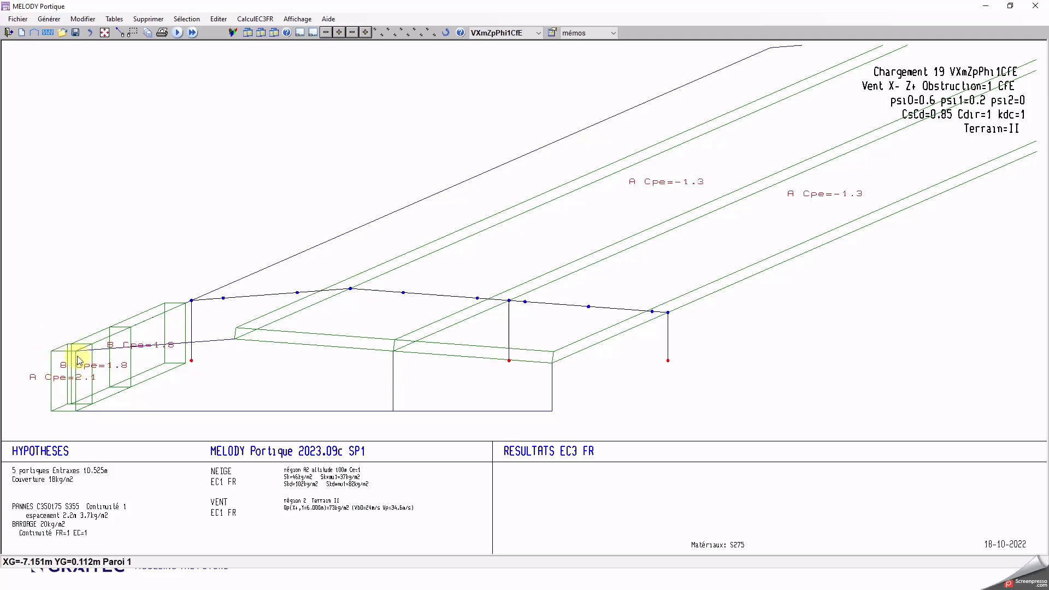
left_click(510, 32)
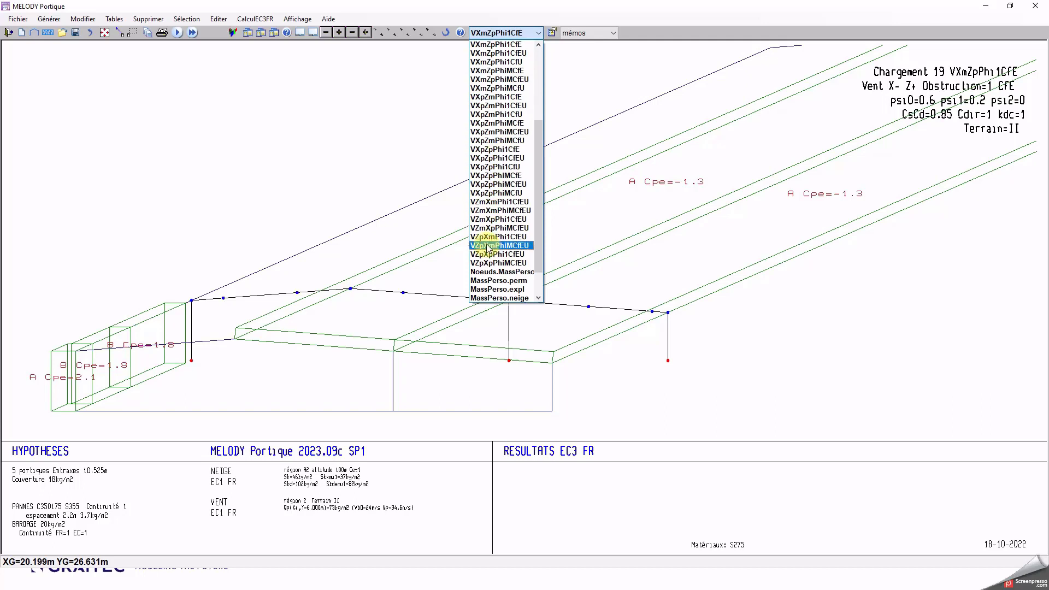
left_click(511, 203)
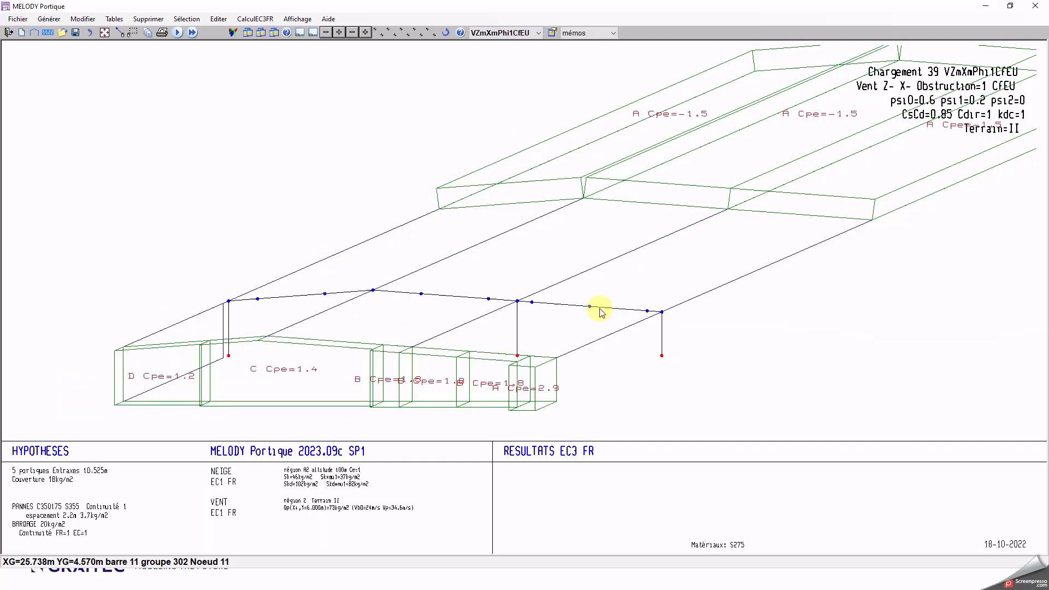
scroll(601, 311, "down", 2)
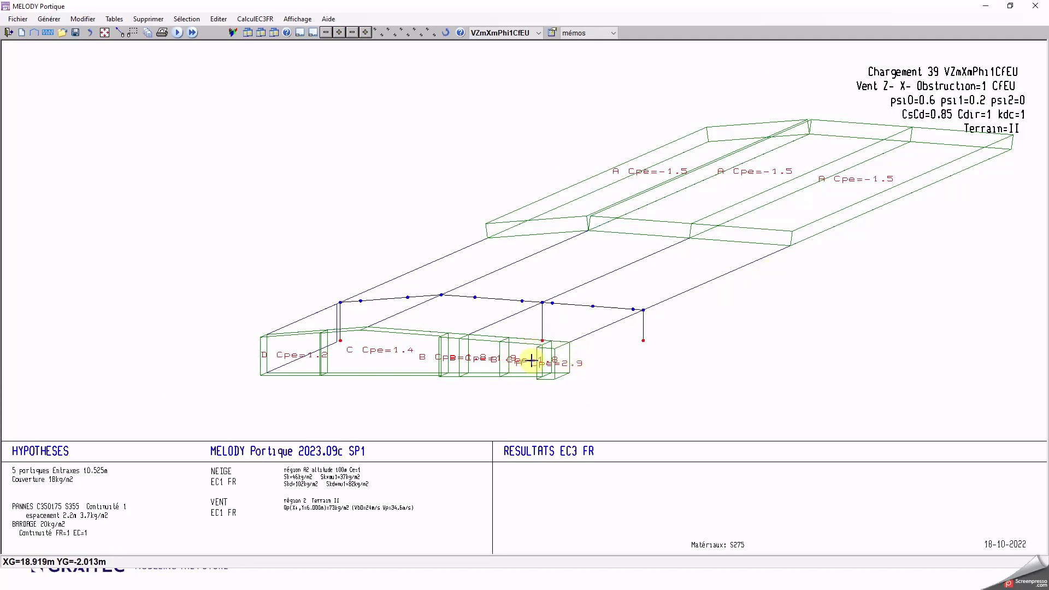
scroll(560, 363, "up", 2)
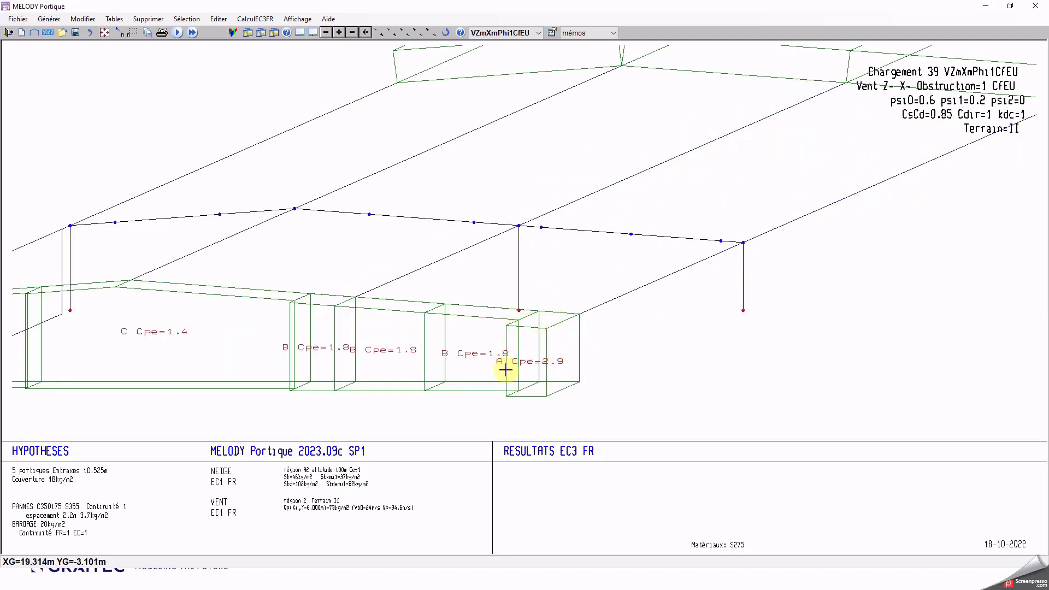
Step: Display wind load case VZmXpPhi1CfEU and examine the Cpe zones along the front gable wall
left_click(517, 34)
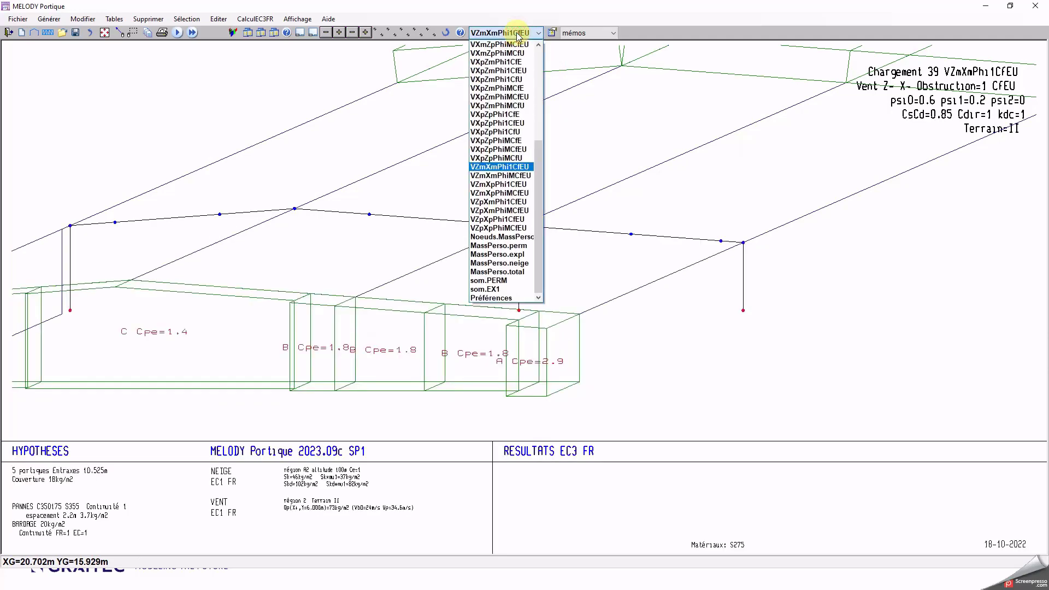
left_click(503, 186)
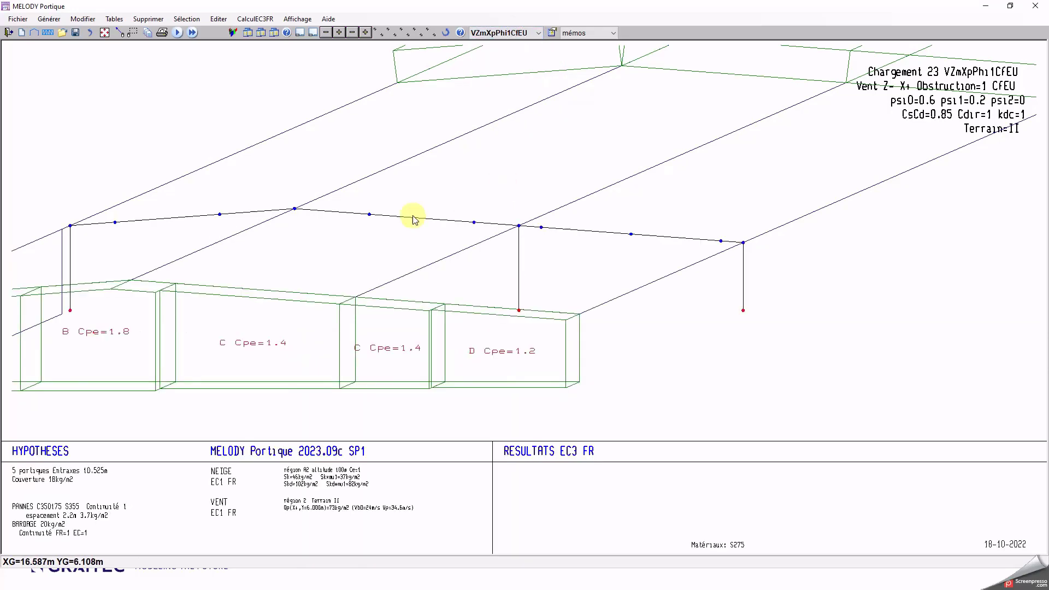
scroll(237, 243, "down", 2)
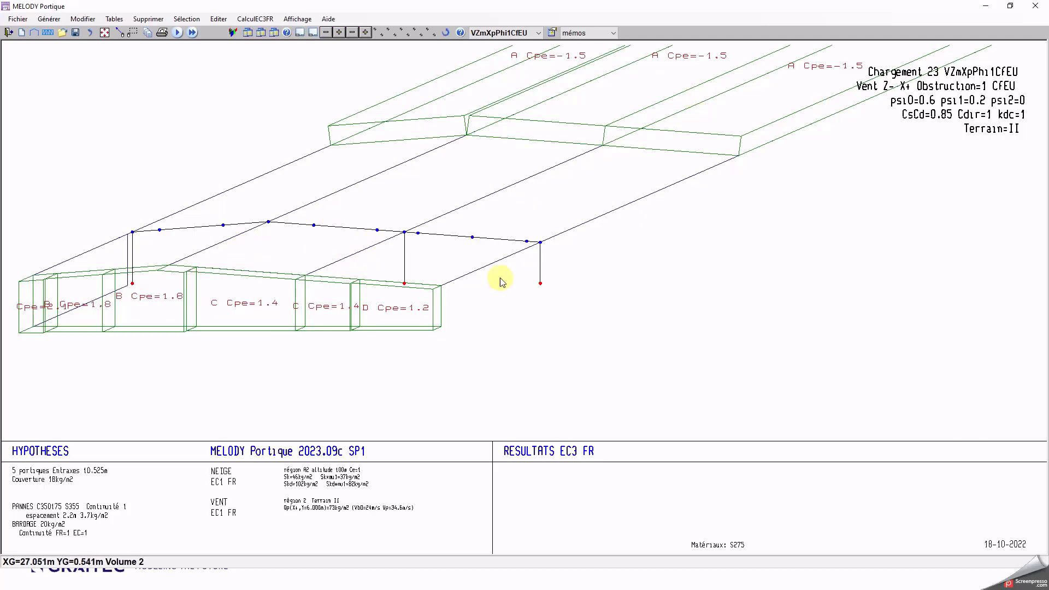
Step: Set the Pignon avant isolated wall of volume 2 to Non and apply the change
double_click(459, 261)
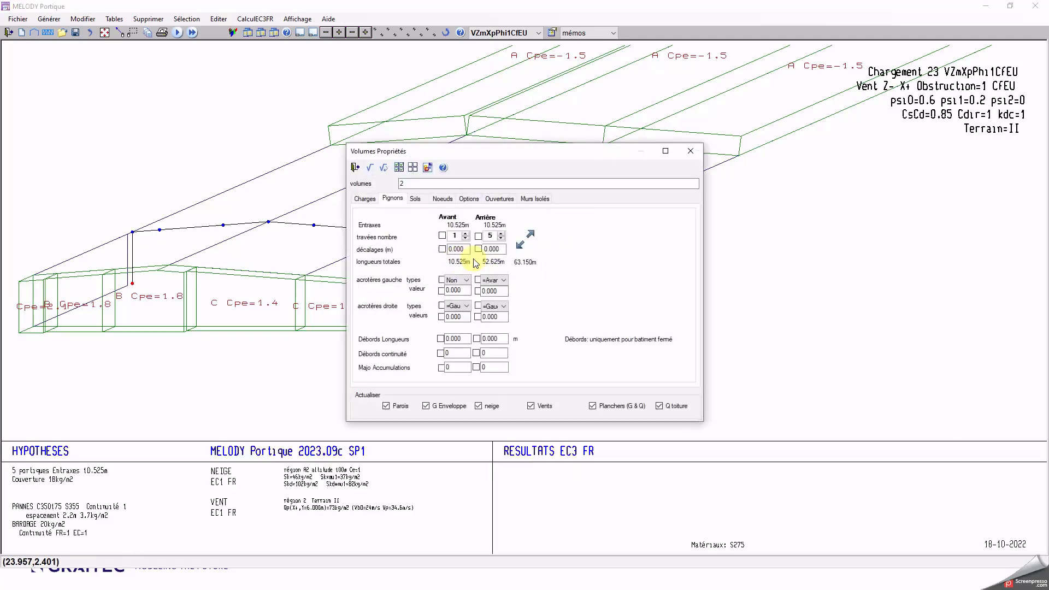
left_click(535, 199)
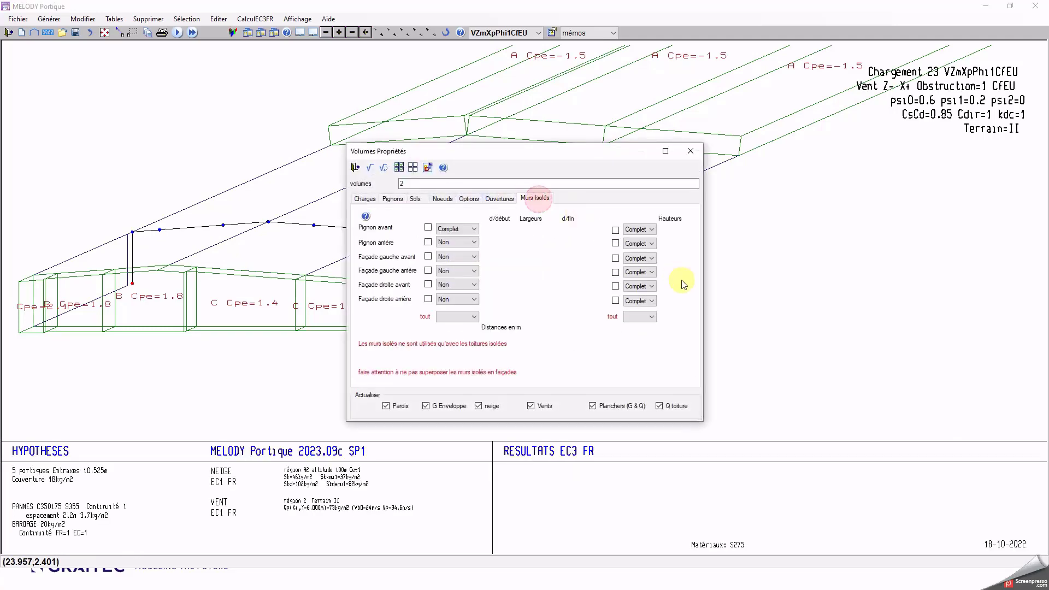
left_click(462, 229)
left_click(455, 247)
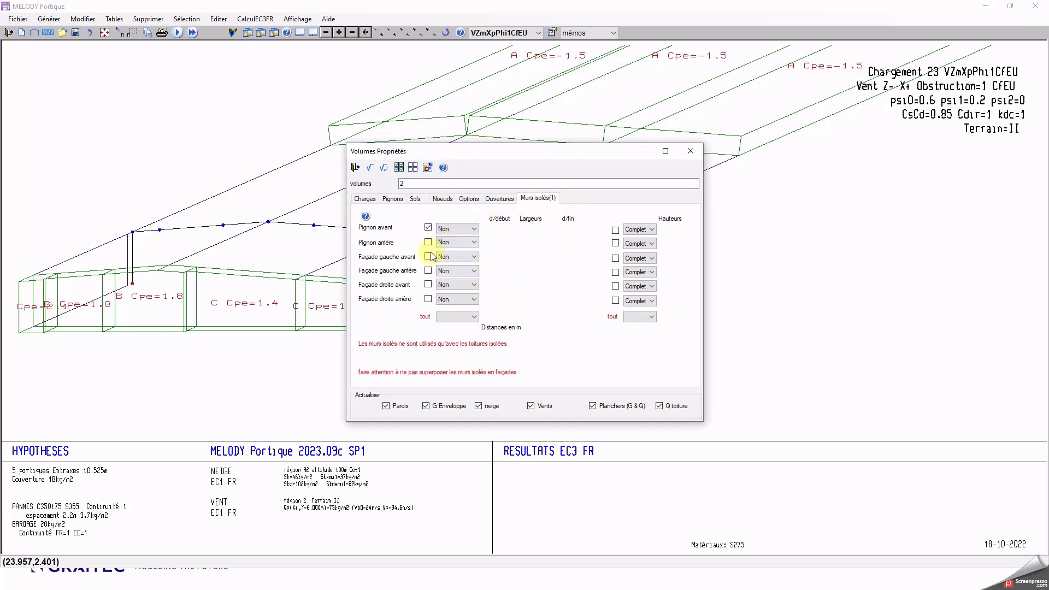
left_click(371, 168)
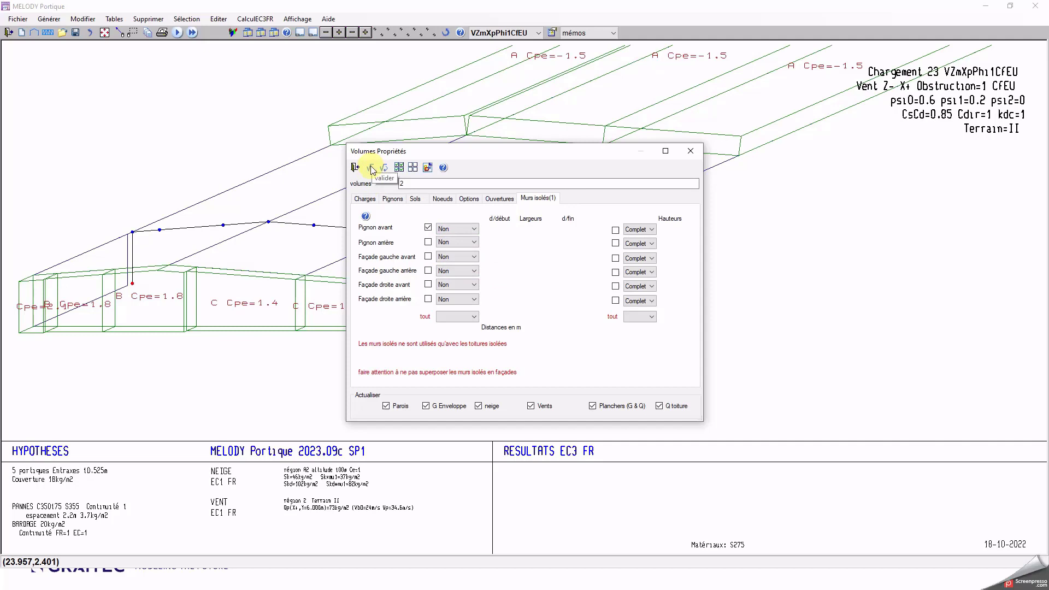
left_click(371, 168)
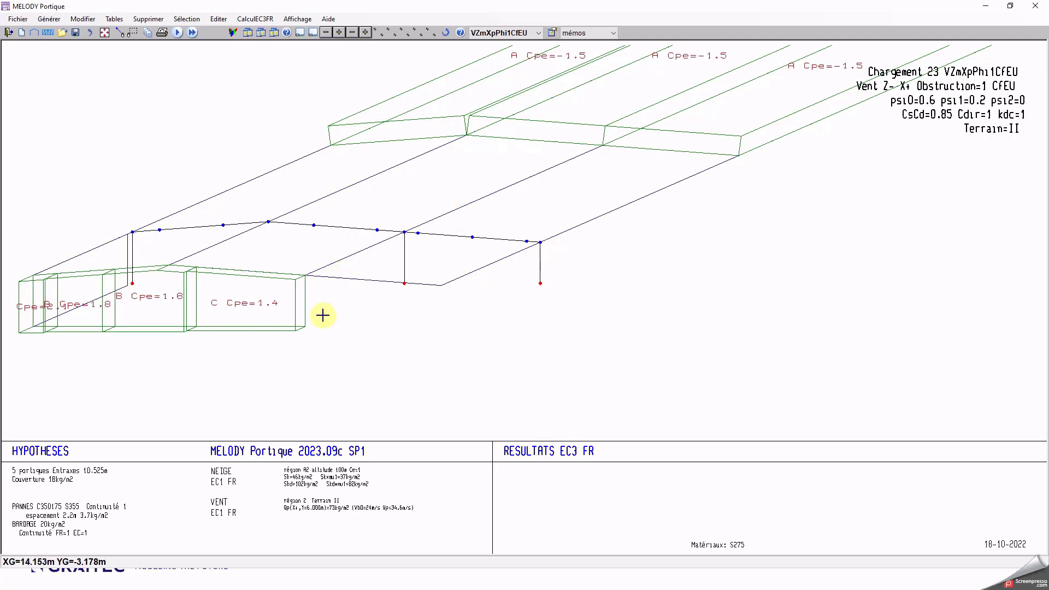
scroll(322, 315, "down", 2)
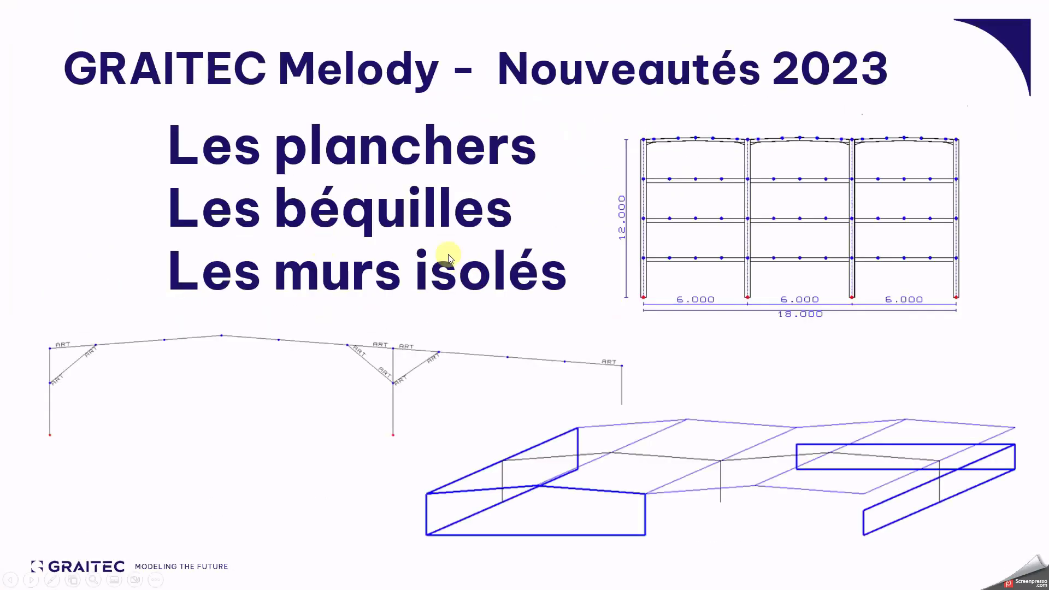
left_click(474, 241)
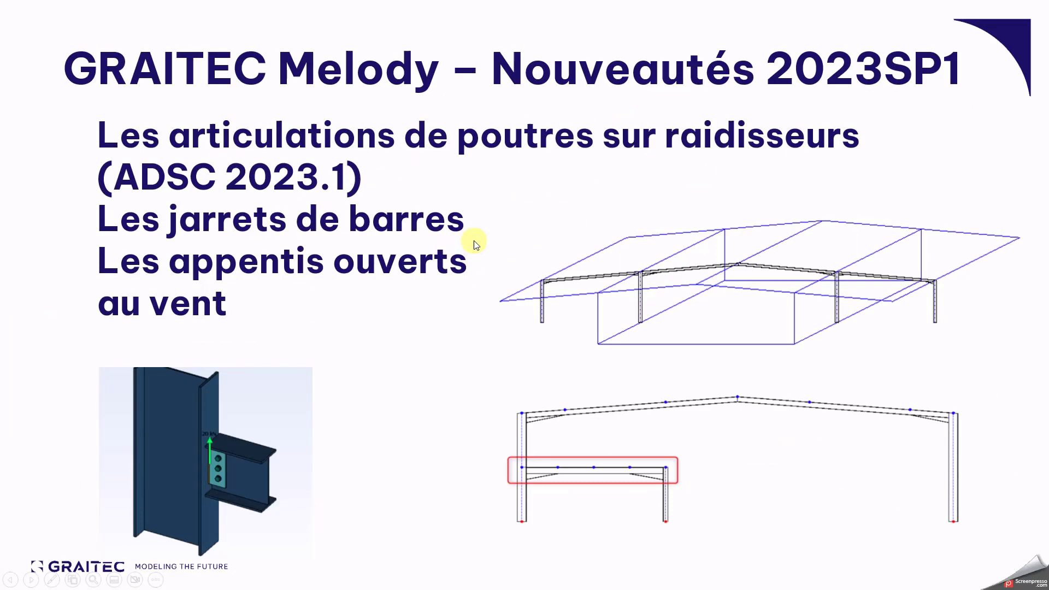
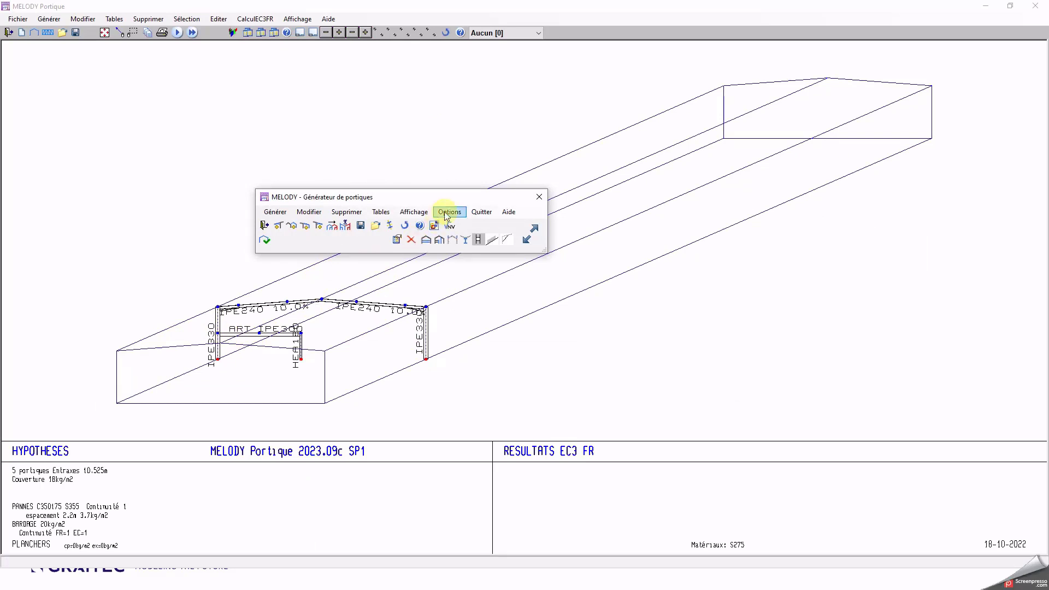
Step: Select Raidisseurs as the default connection for hinged beams in the automatic joint generation options
left_click(449, 212)
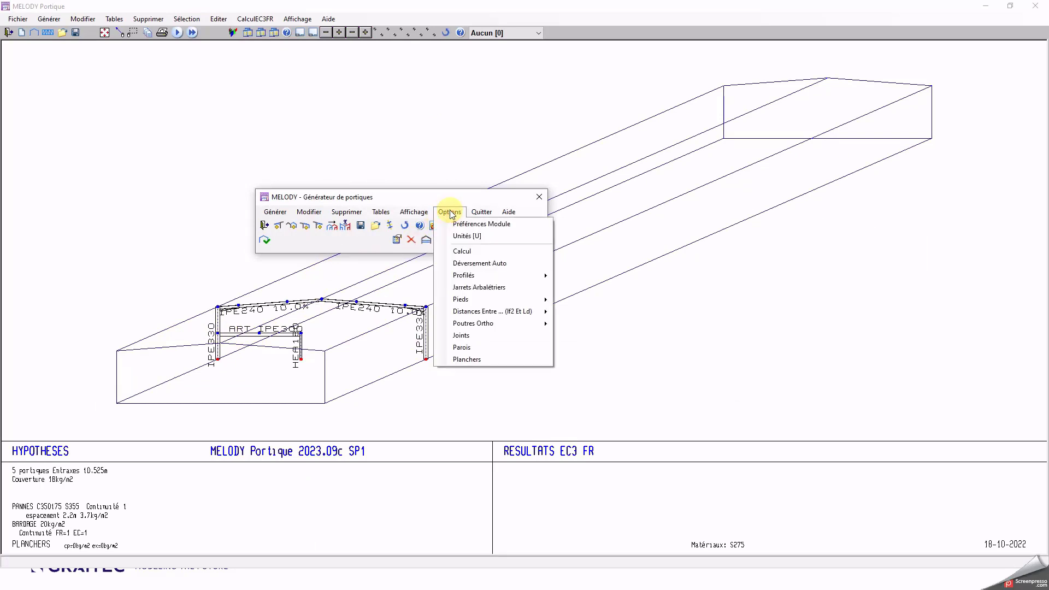
left_click(471, 337)
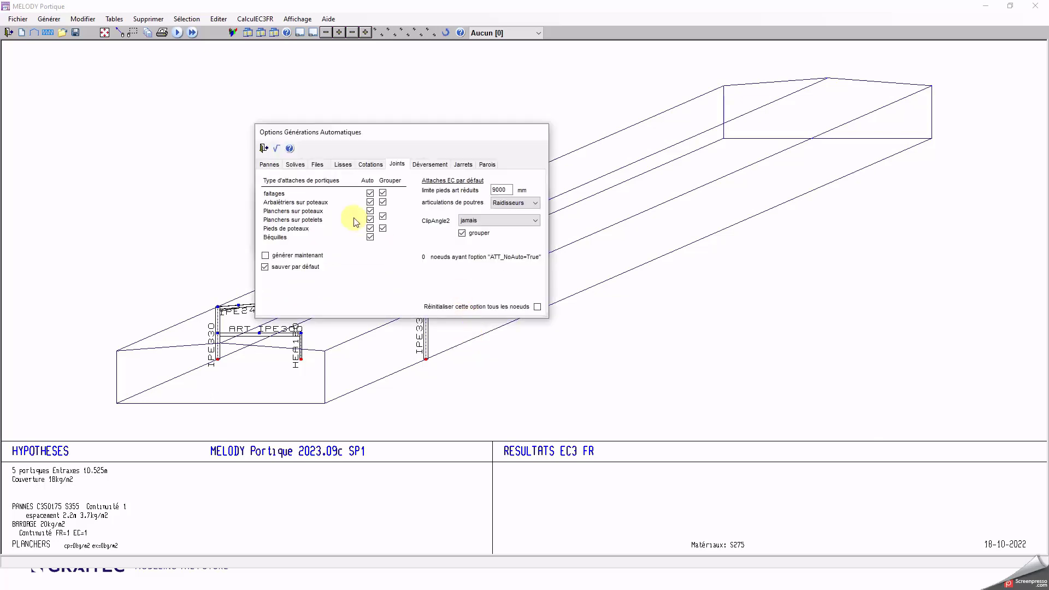
left_click(514, 205)
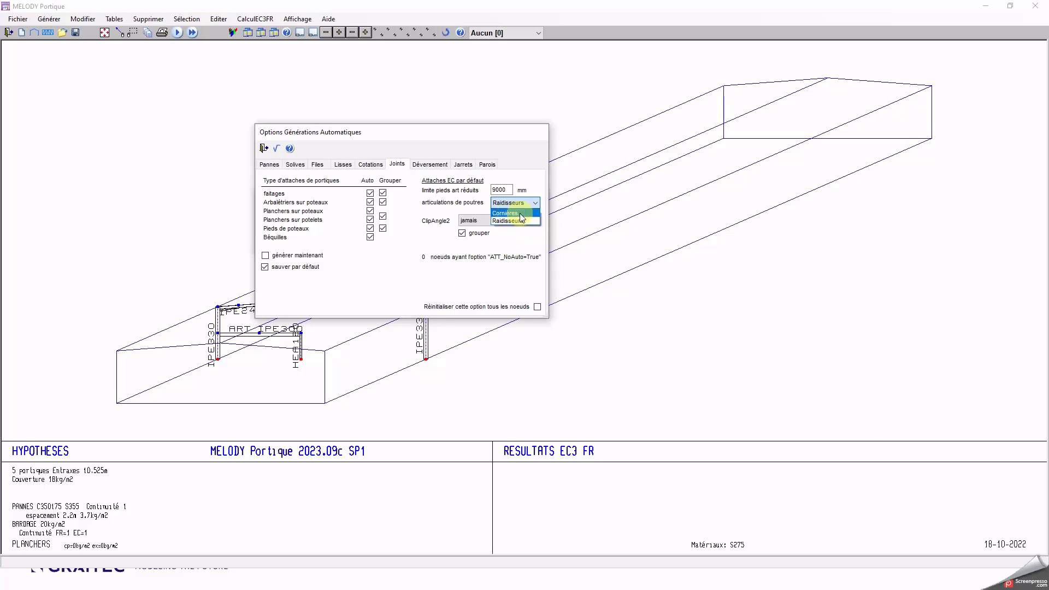
left_click(512, 221)
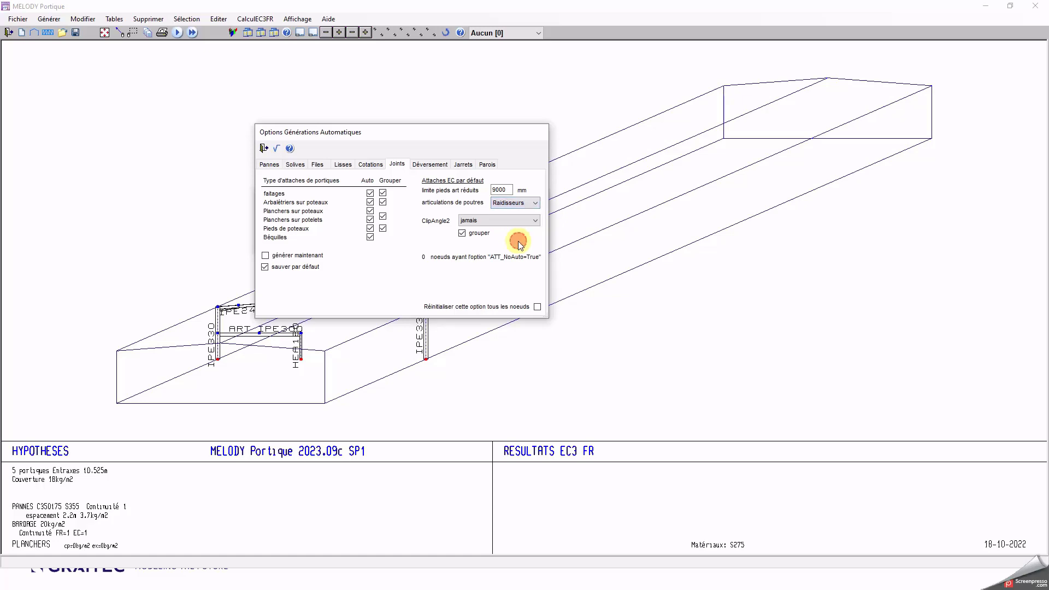
left_click(266, 148)
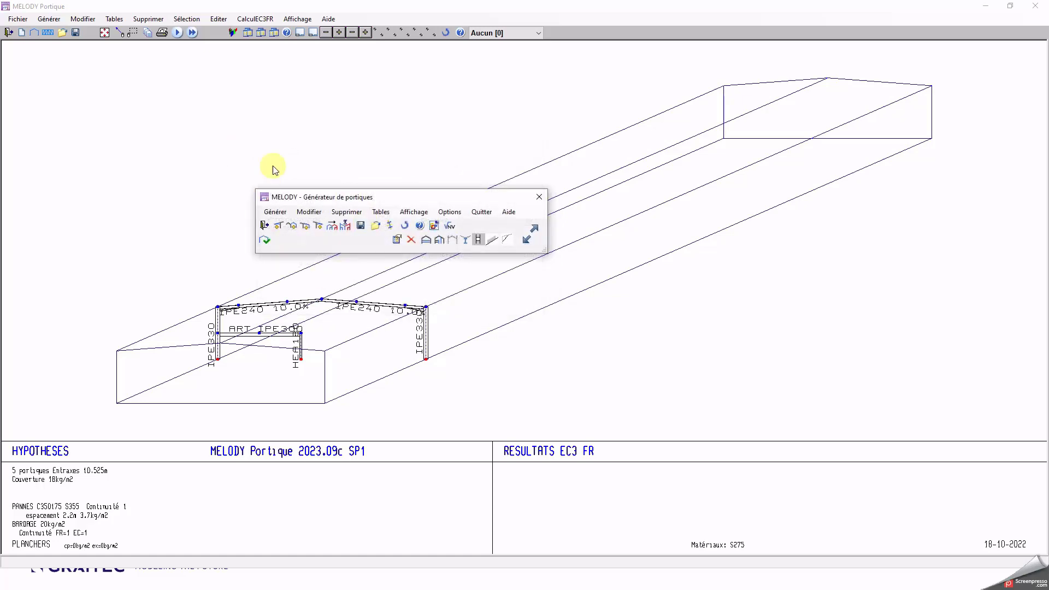
Step: Validate and calculate the generated frame with its climatic loads, and open the floor beam-to-column joint in Advance Design Steel Connection
left_click(448, 227)
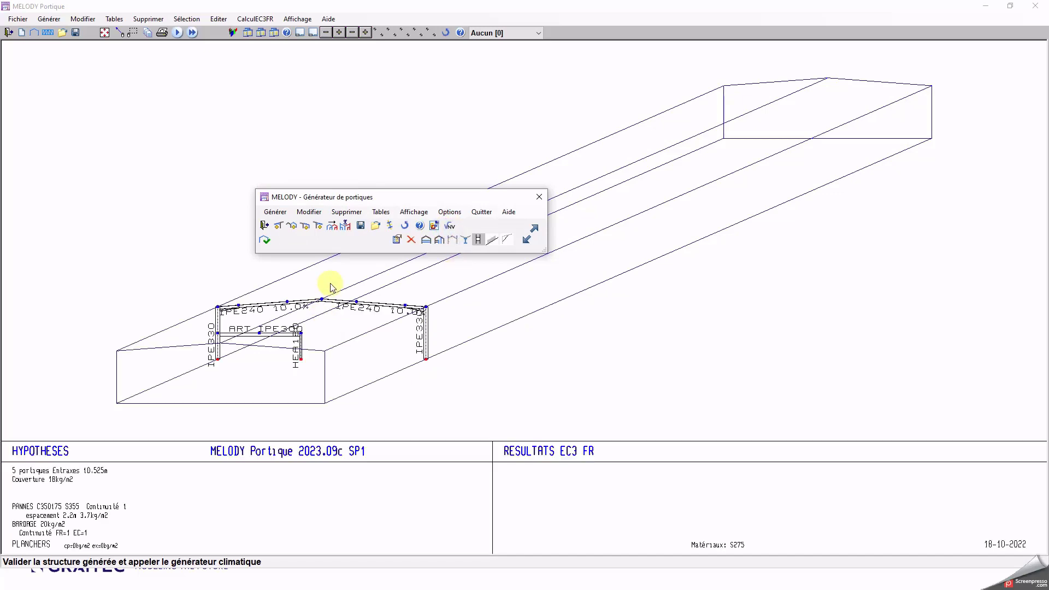
left_click(319, 117)
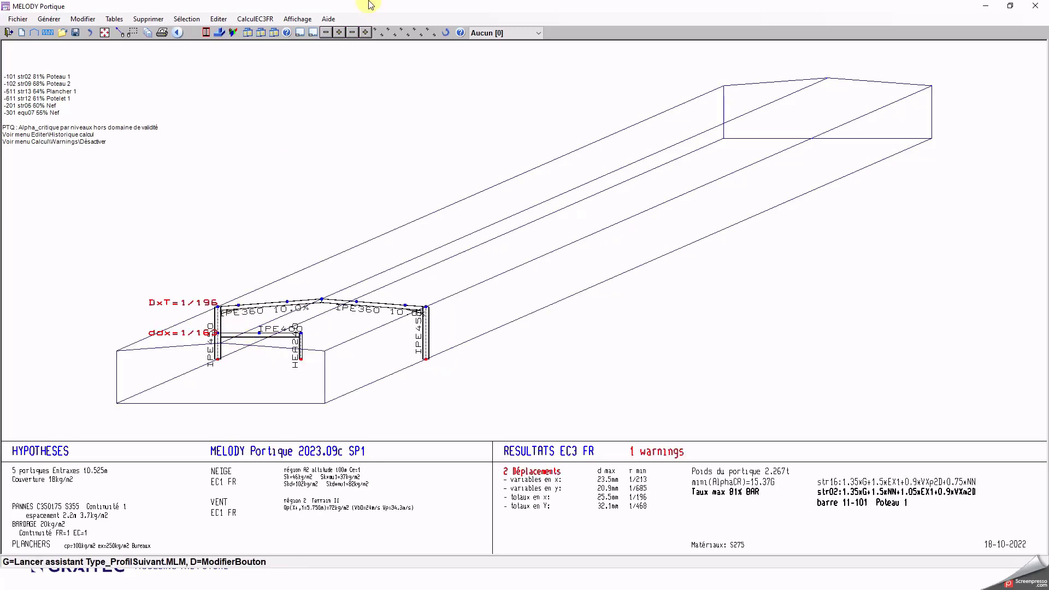
left_click(206, 31)
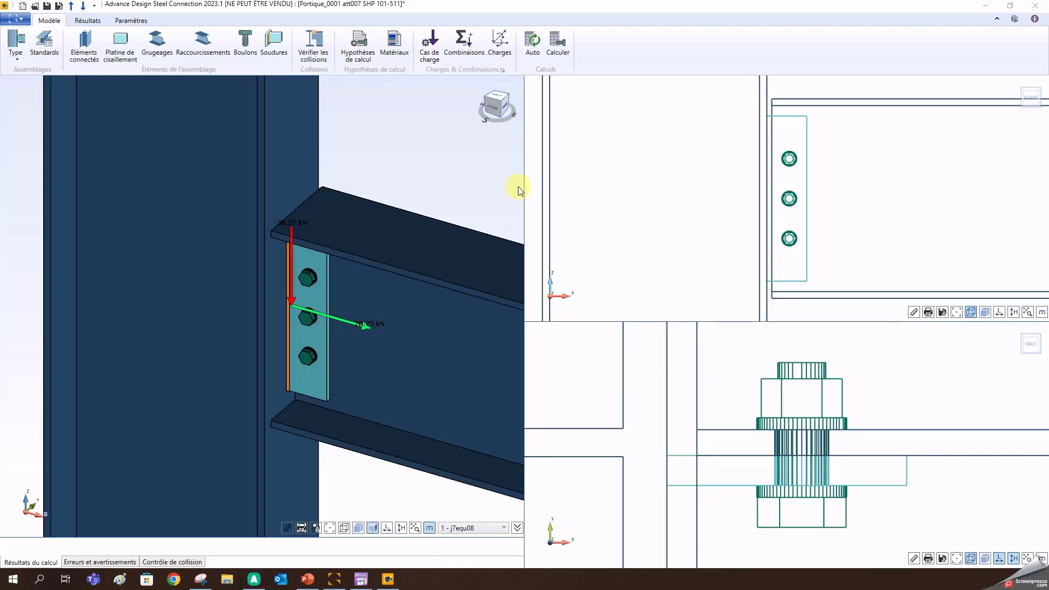
Step: Examine the section and orientation properties of the joint's main and secondary beams
left_click(267, 163)
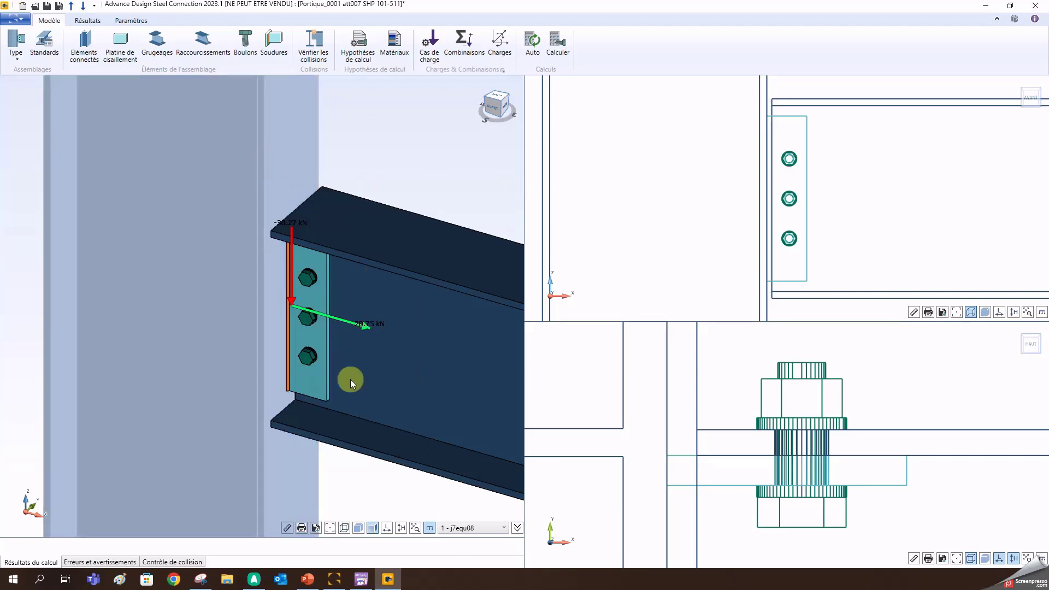
left_click(254, 153)
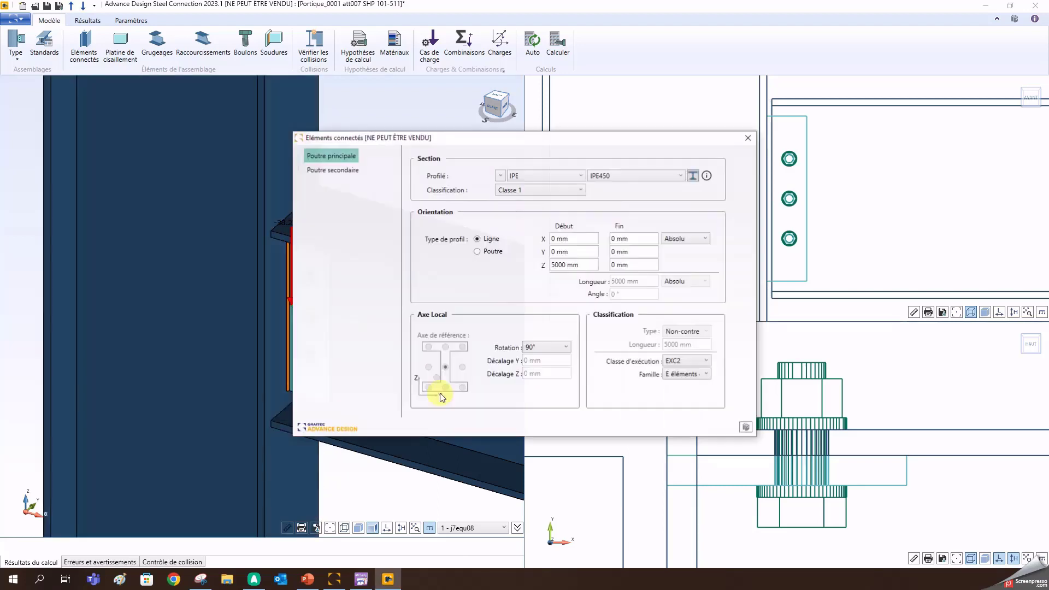
left_click(748, 137)
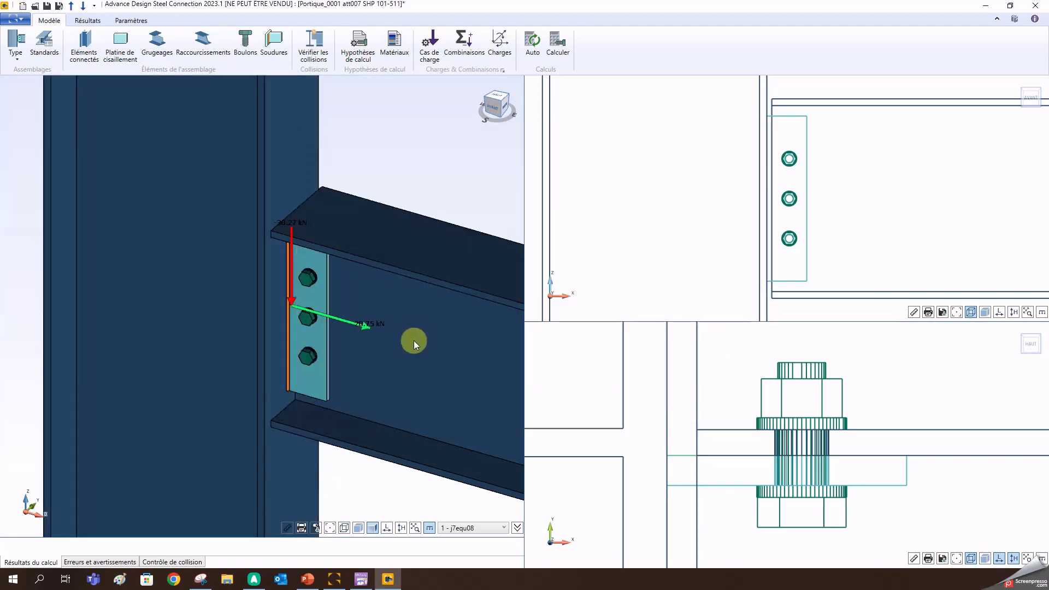
double_click(418, 349)
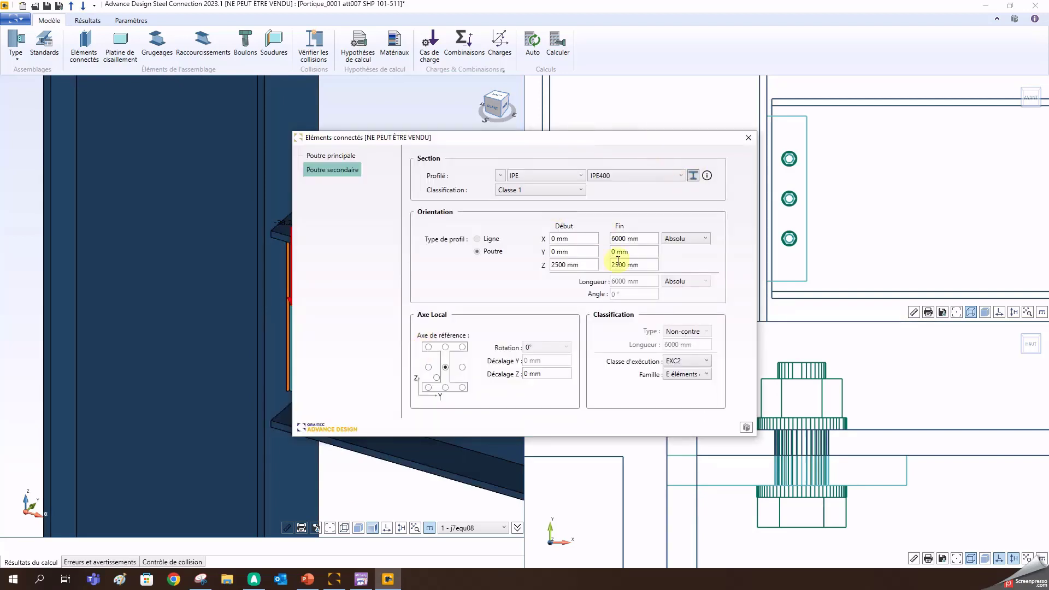
left_click(748, 137)
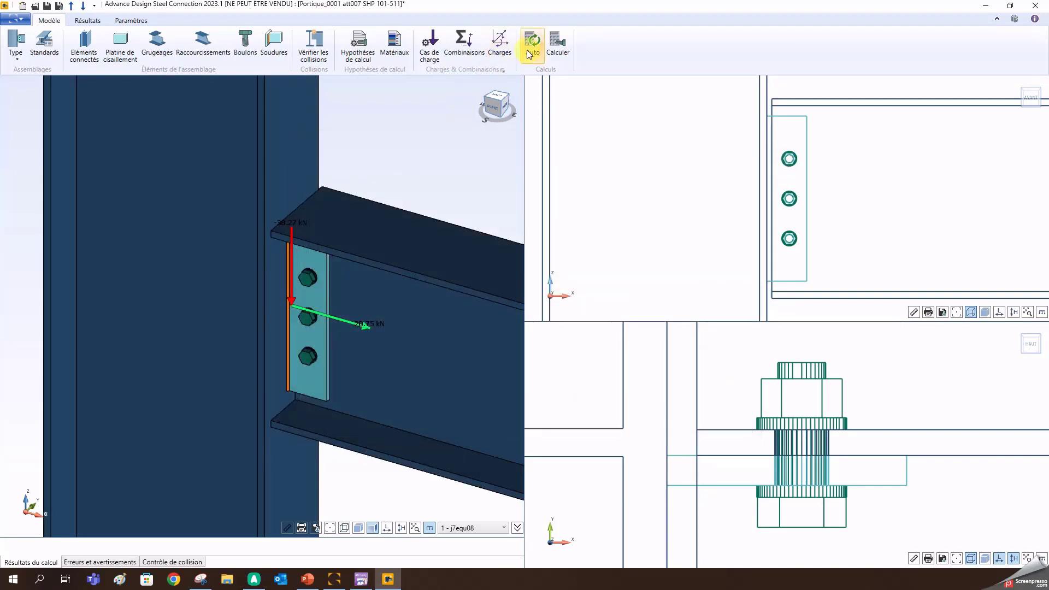
Step: Examine the V, M and N forces defined for each load case on the secondary beam
left_click(499, 43)
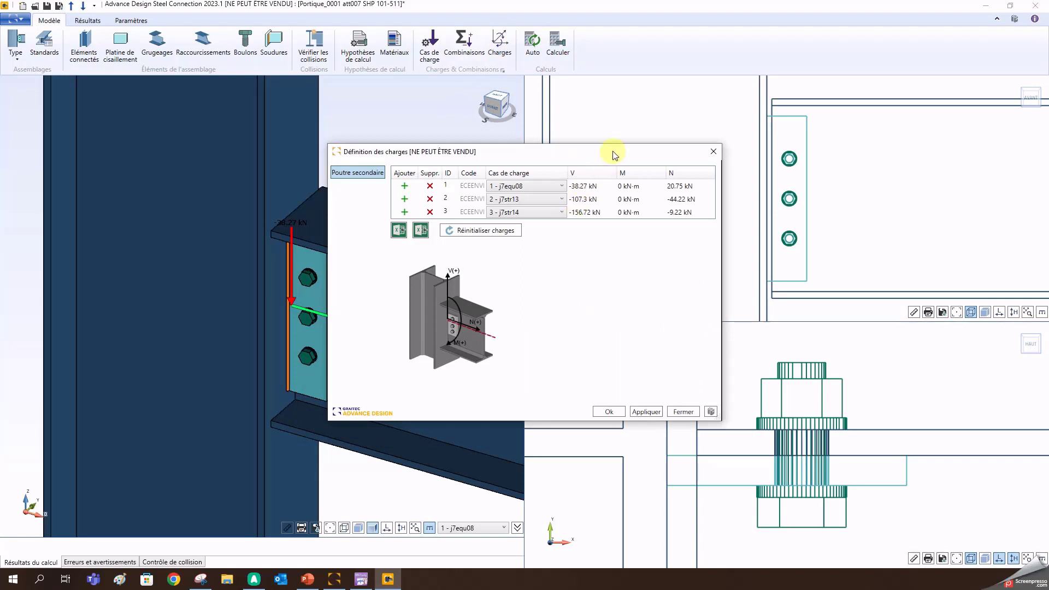
left_click_drag(590, 153, 383, 216)
left_click(506, 216)
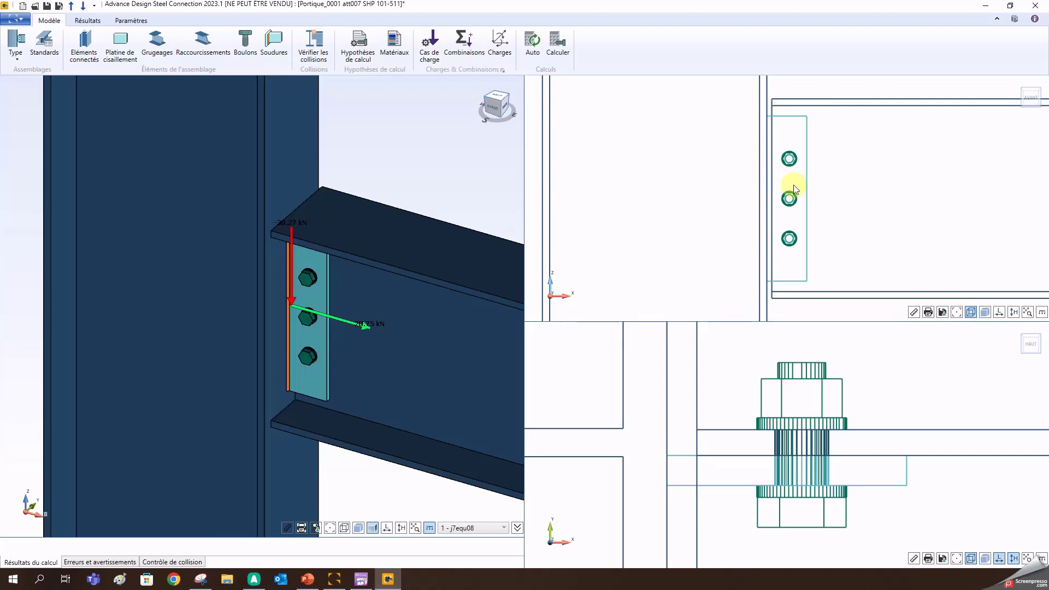
Step: Switch the shear plate's height to Valeur absolue and set it to 150 mm
left_click(123, 49)
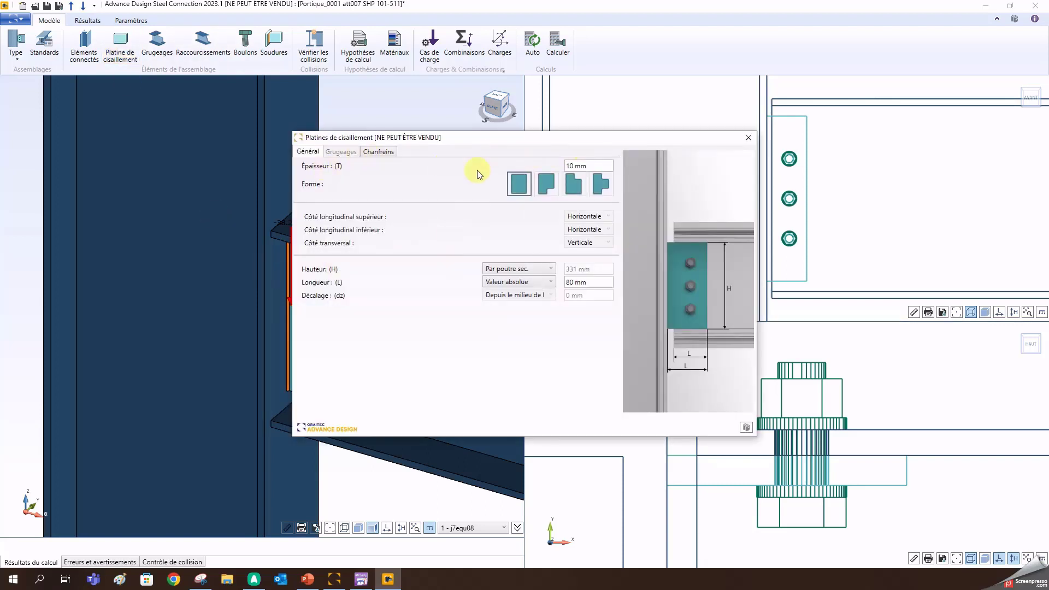
left_click_drag(609, 139, 368, 210)
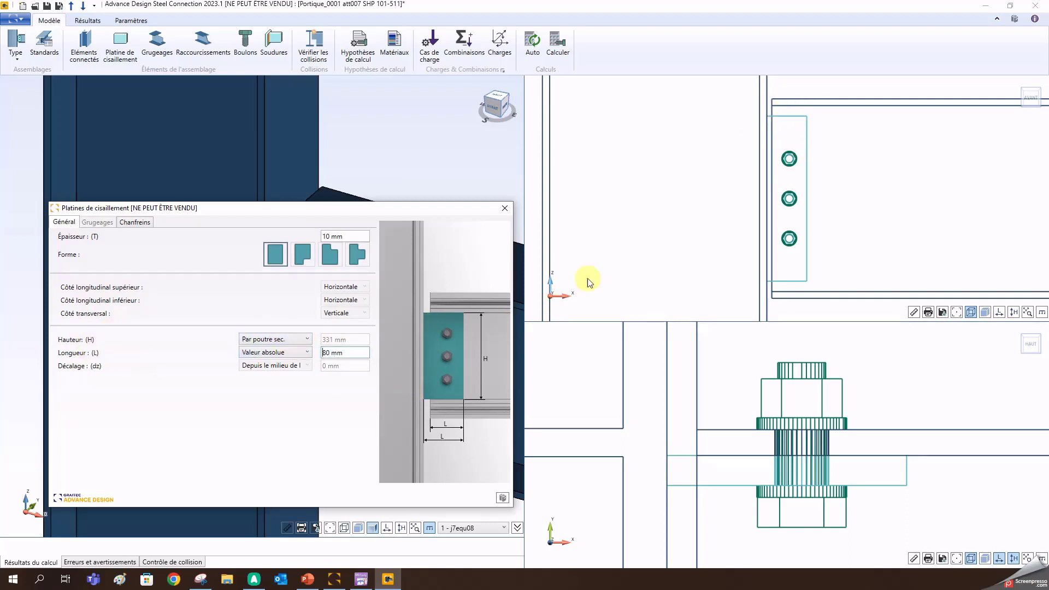
left_click(284, 339)
left_click(290, 351)
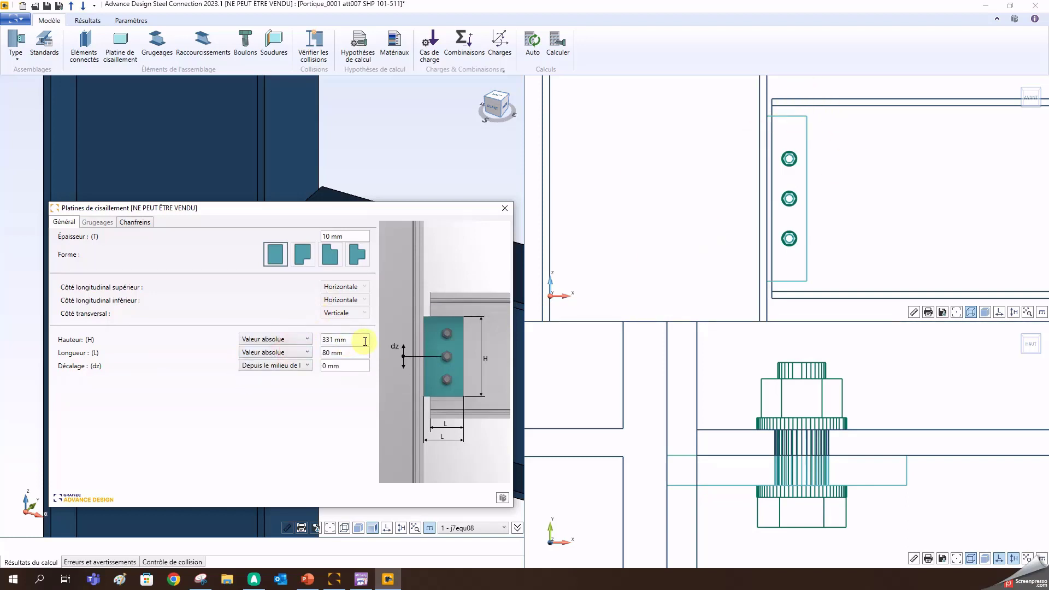
left_click(363, 340)
type("150")
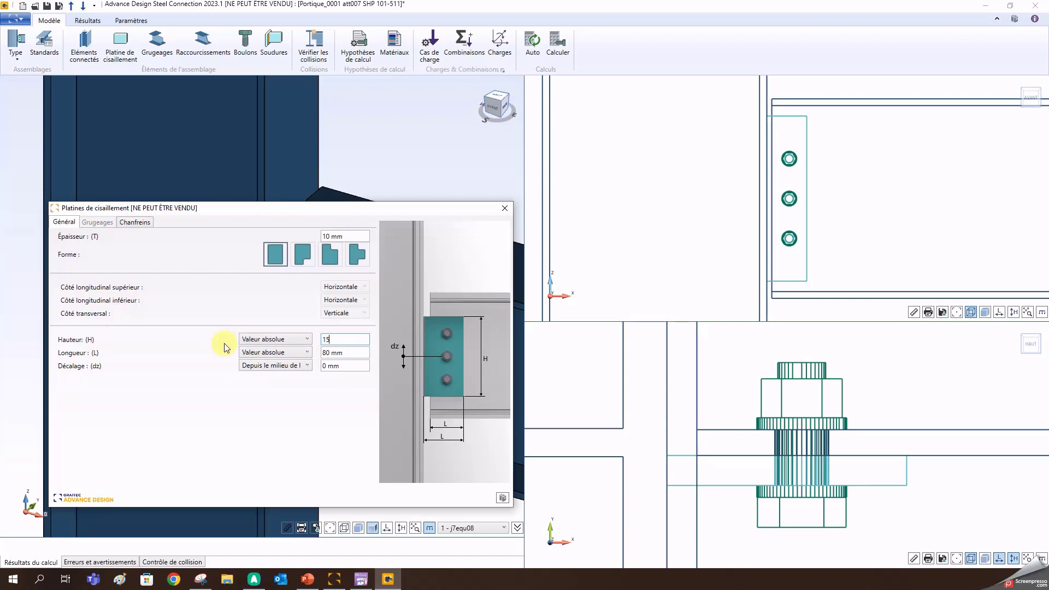
key("Return")
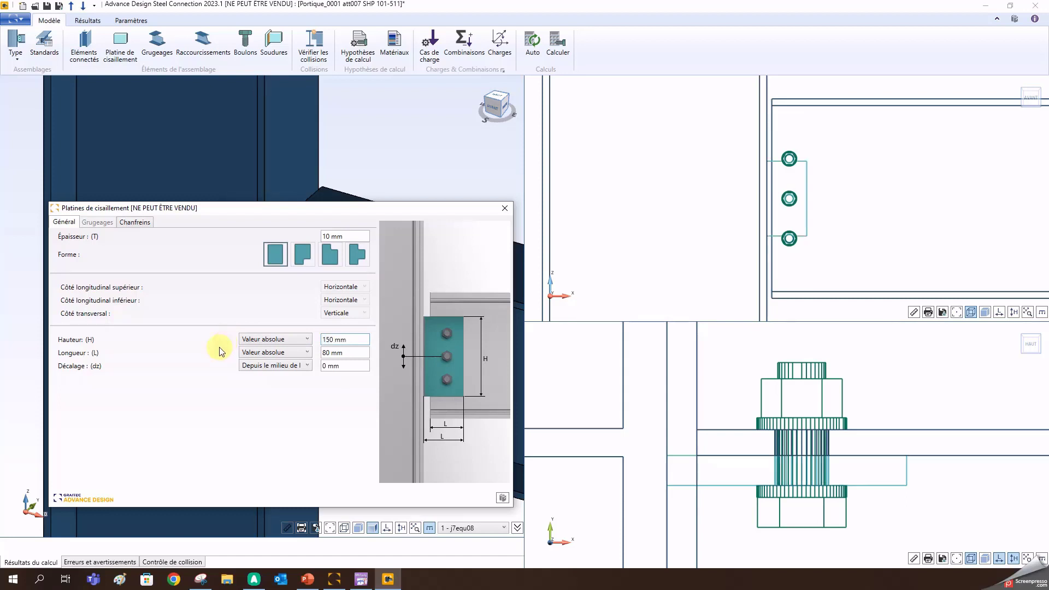
Step: Set the shear plate's absolute height to 200 mm
left_click(357, 341)
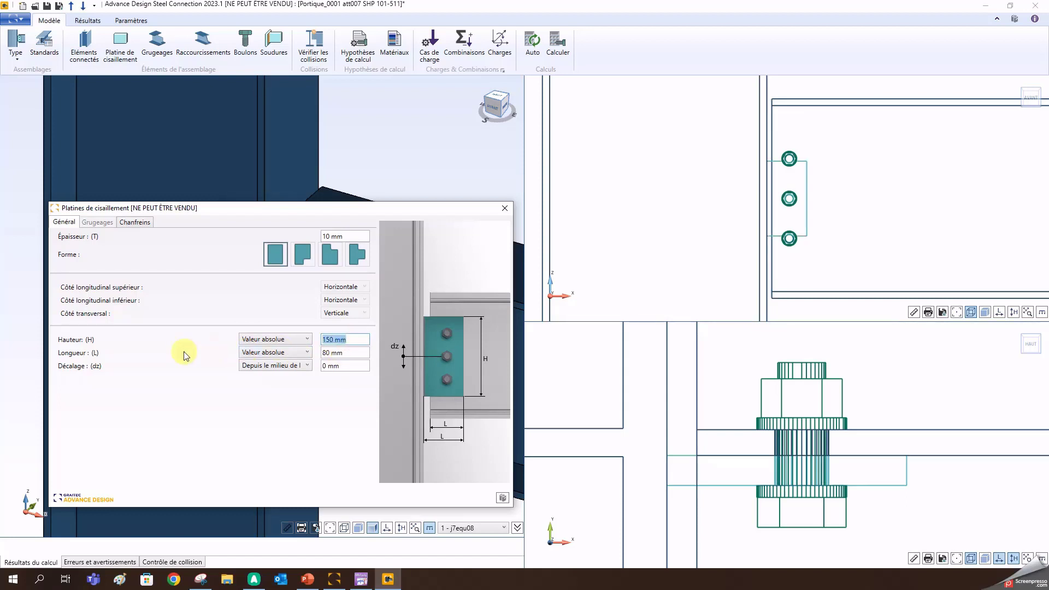
type("200")
key("Return")
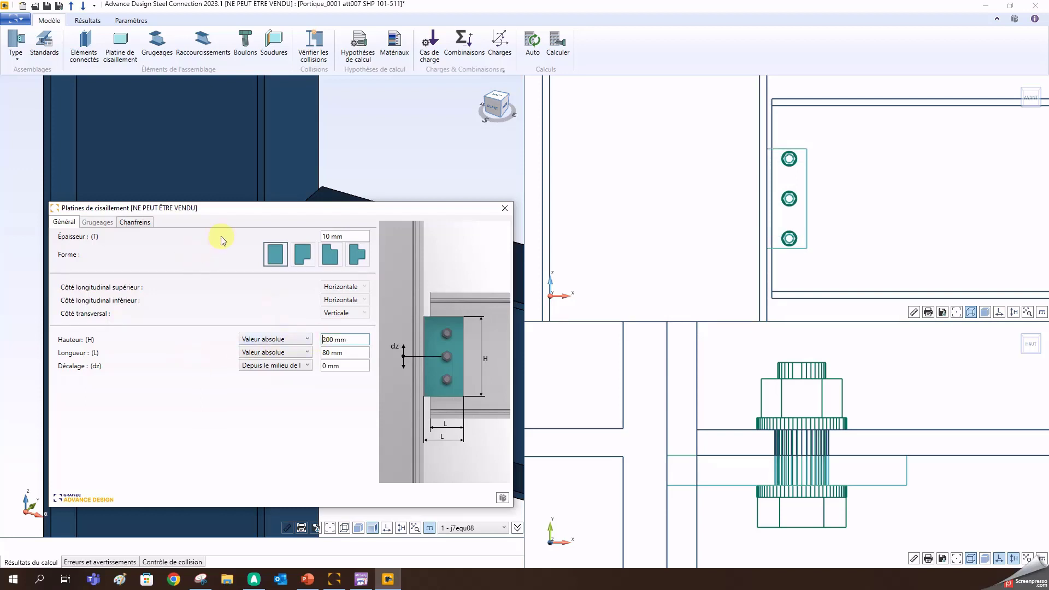
left_click(504, 208)
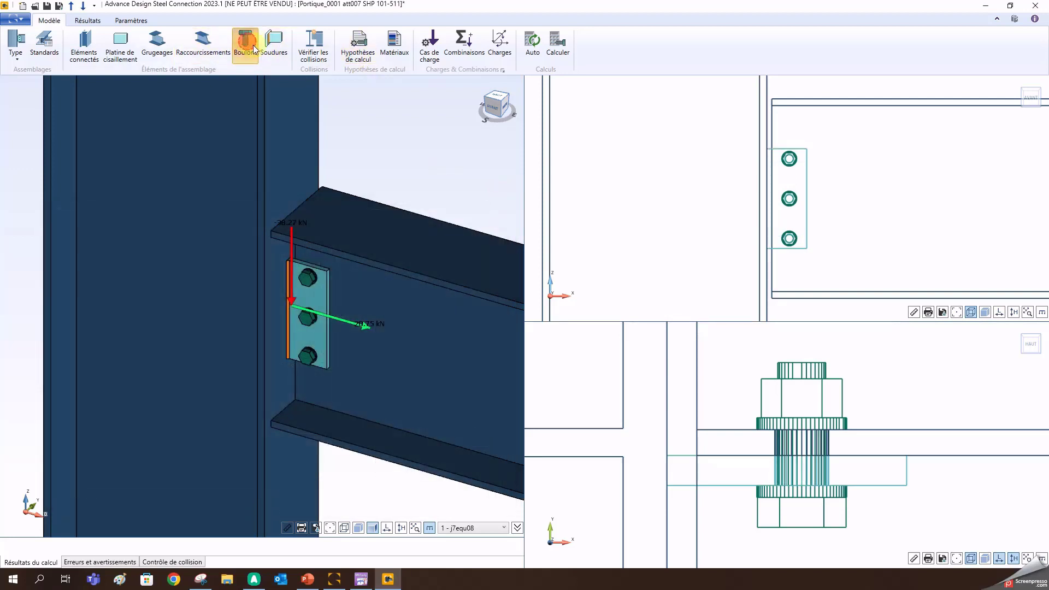
Step: Set the intermediate spacing (di2) of bolt Groupe 1 on the secondary beam to 60 mm
left_click(254, 49)
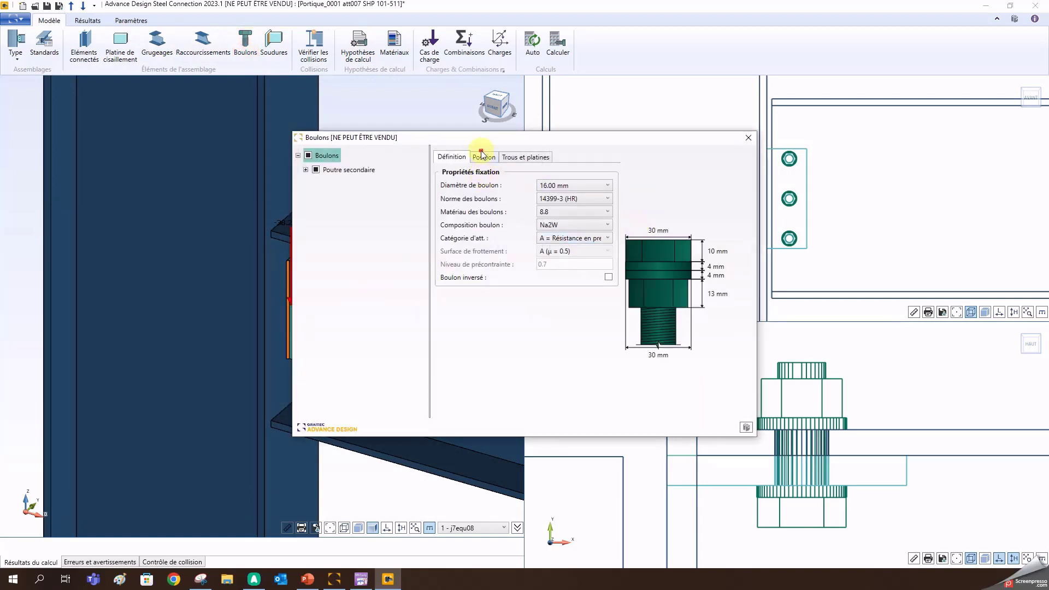
left_click(481, 154)
left_click(305, 169)
left_click(344, 189)
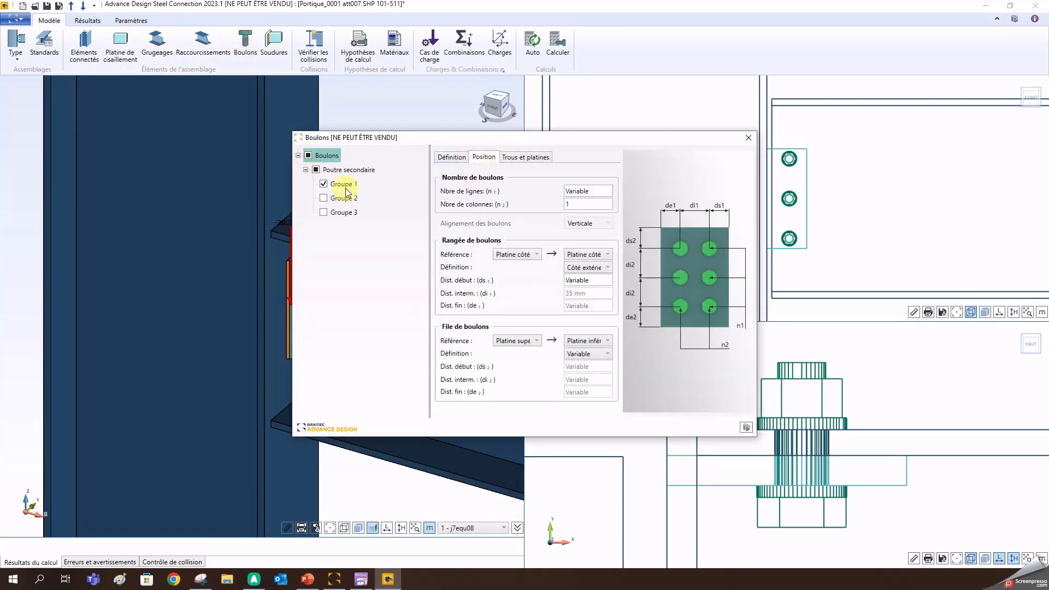
left_click(344, 186)
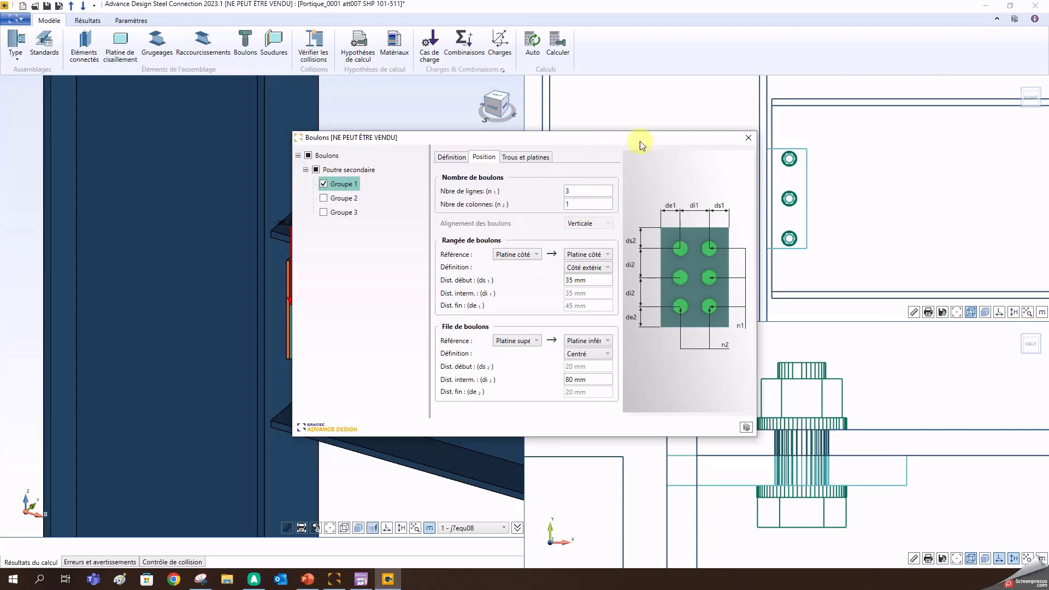
left_click_drag(642, 138, 478, 224)
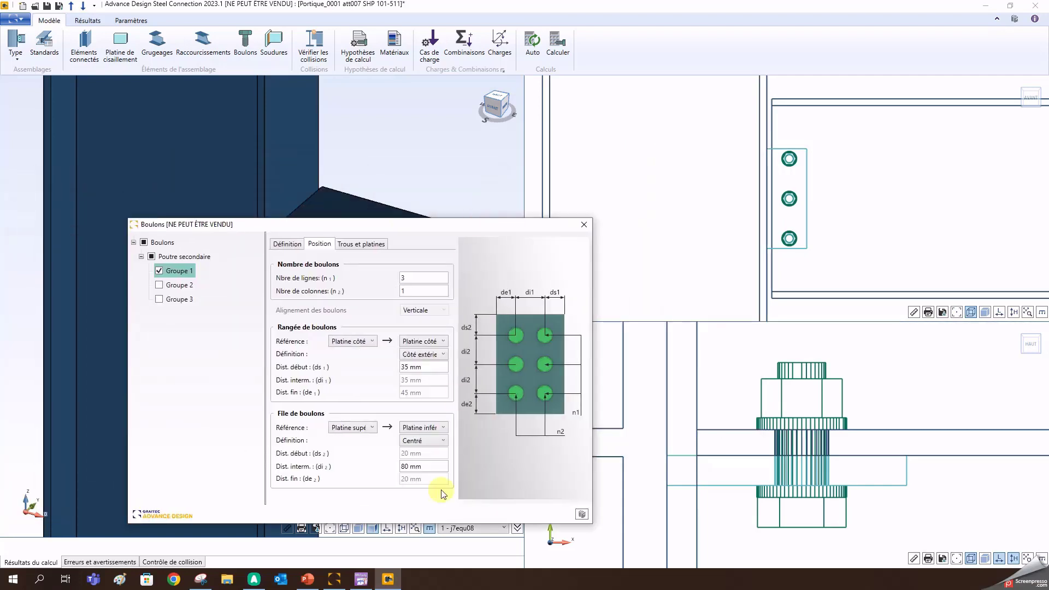
left_click(426, 465)
type("60")
key("Return")
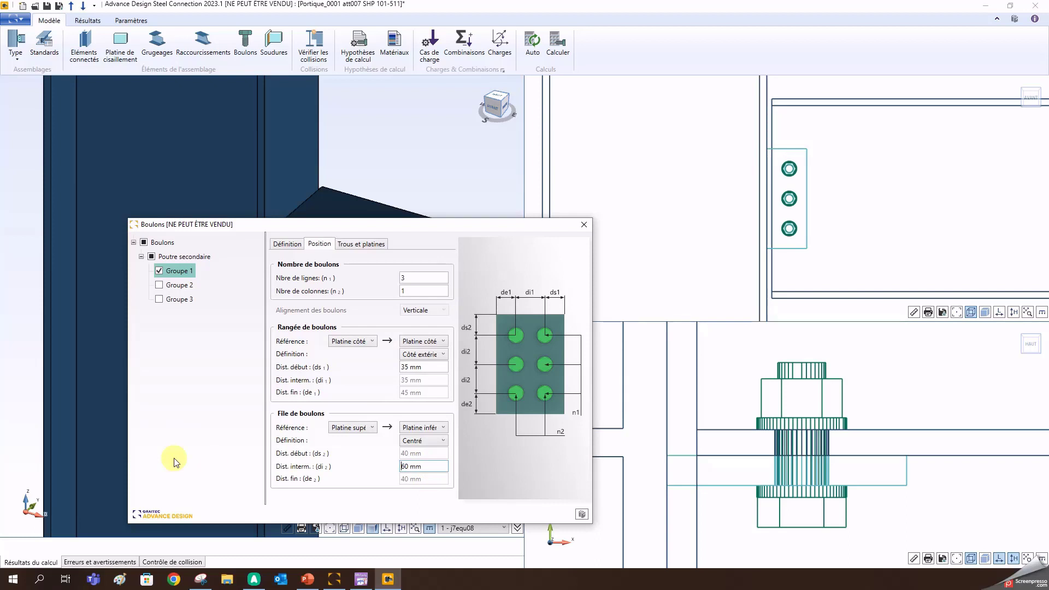
Step: Set Groupe 1's intermediate bolt spacing (di2) to 70 mm and turn on automatic calculation of the joint
left_click(428, 465)
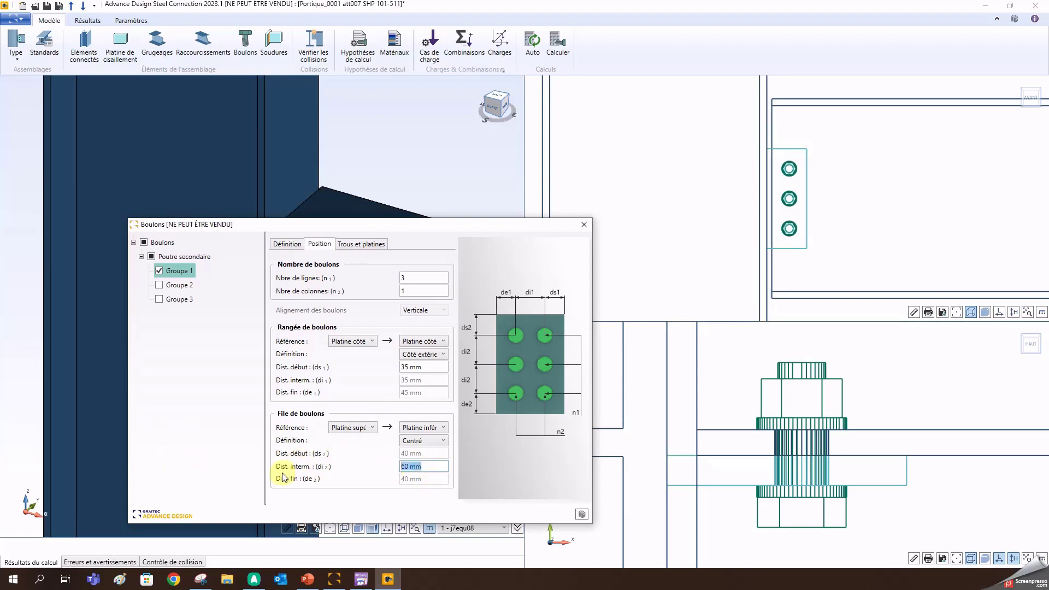
type("70")
key("Return")
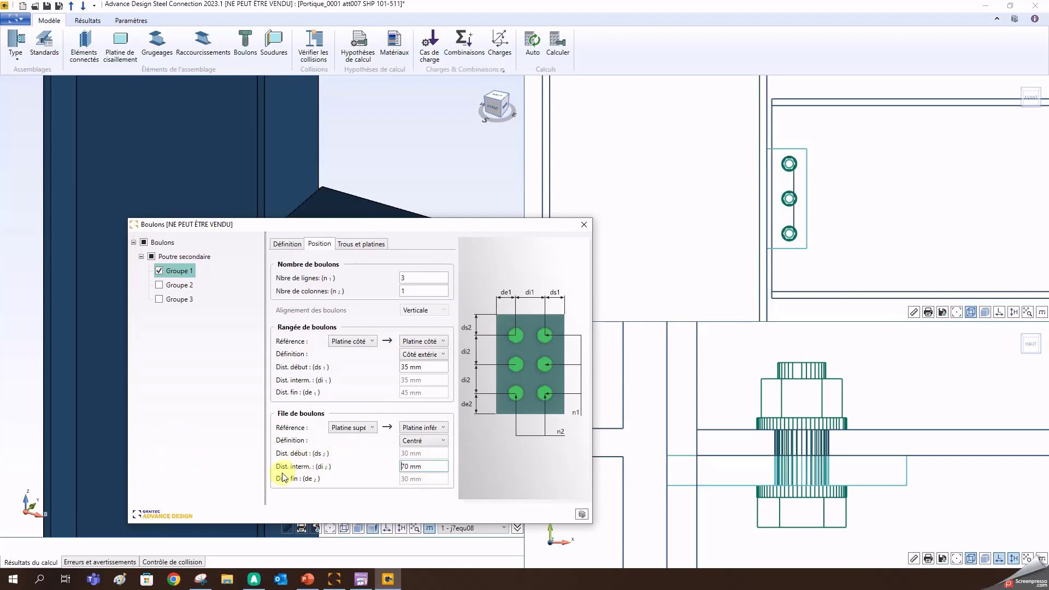
left_click(583, 224)
left_click(527, 44)
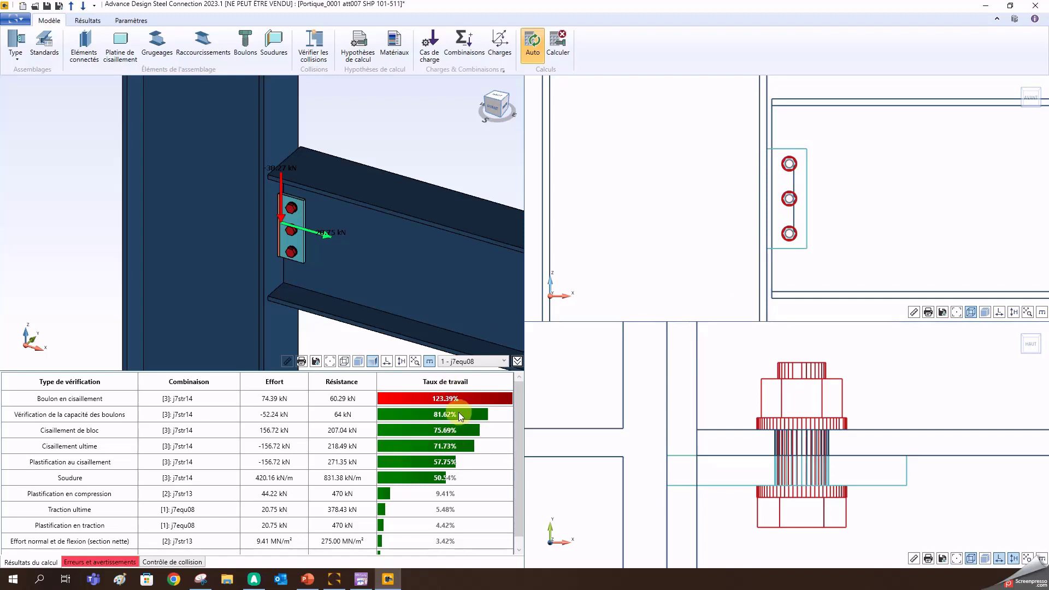
Step: Set the shear plate's absolute height to 270 mm
left_click(120, 44)
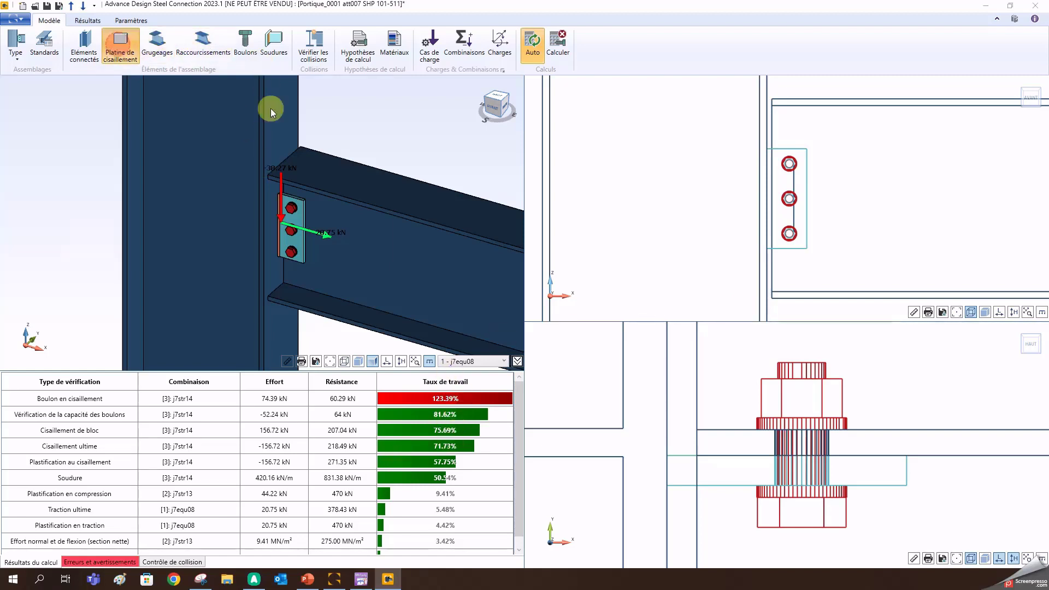
left_click(347, 340)
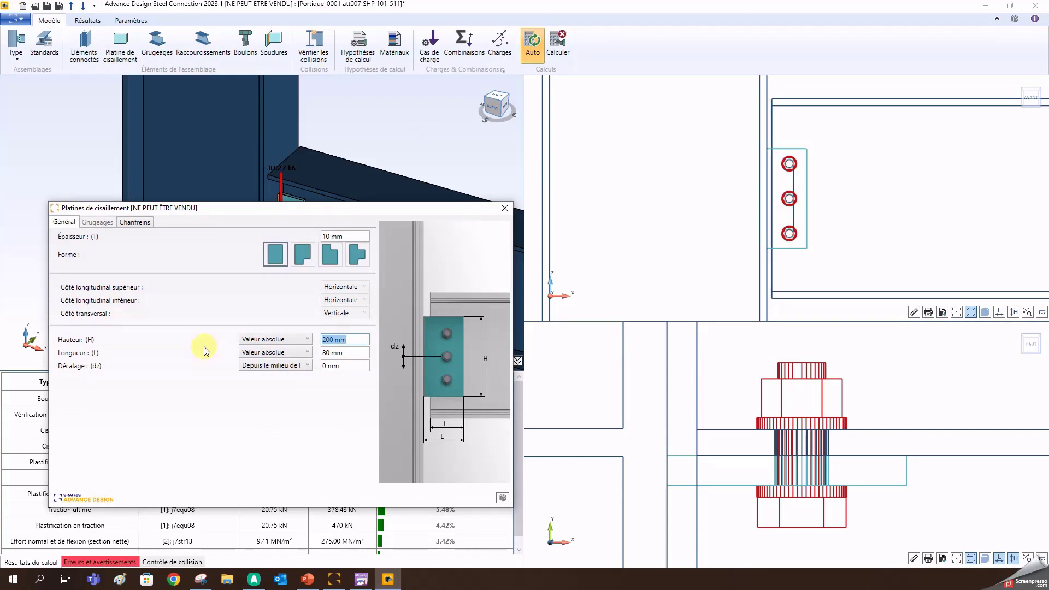
type("2")
key("Return")
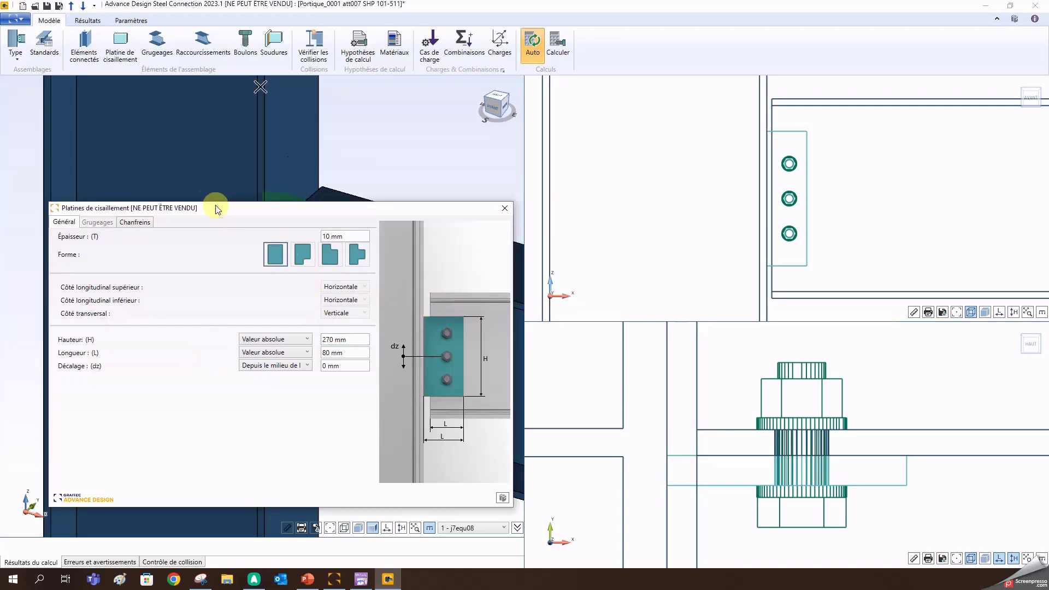
left_click(505, 208)
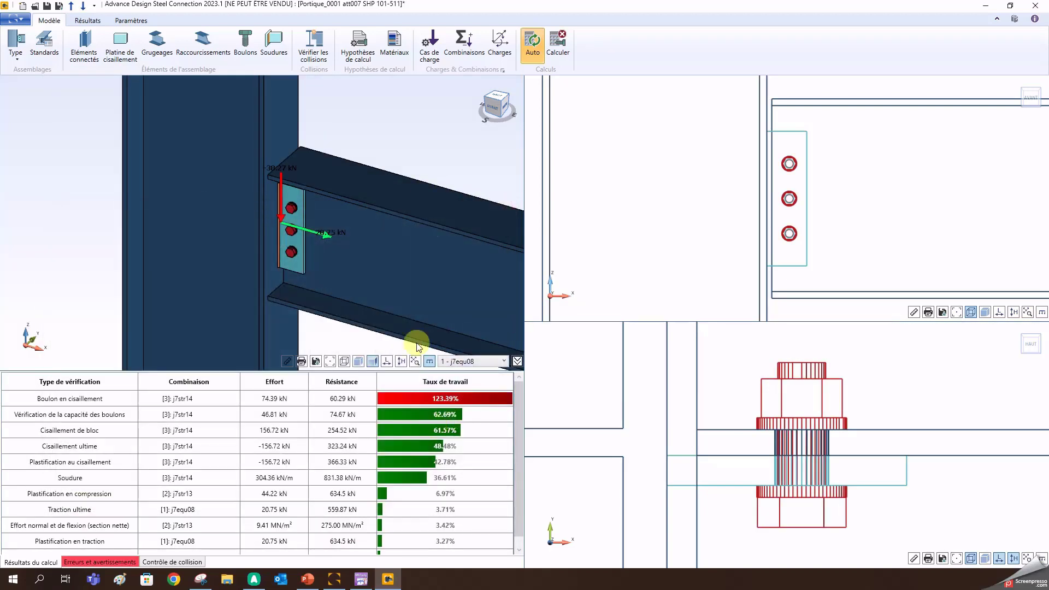
Step: Set the number of bolt rows (n1) in Groupe 1 to 4
left_click(242, 50)
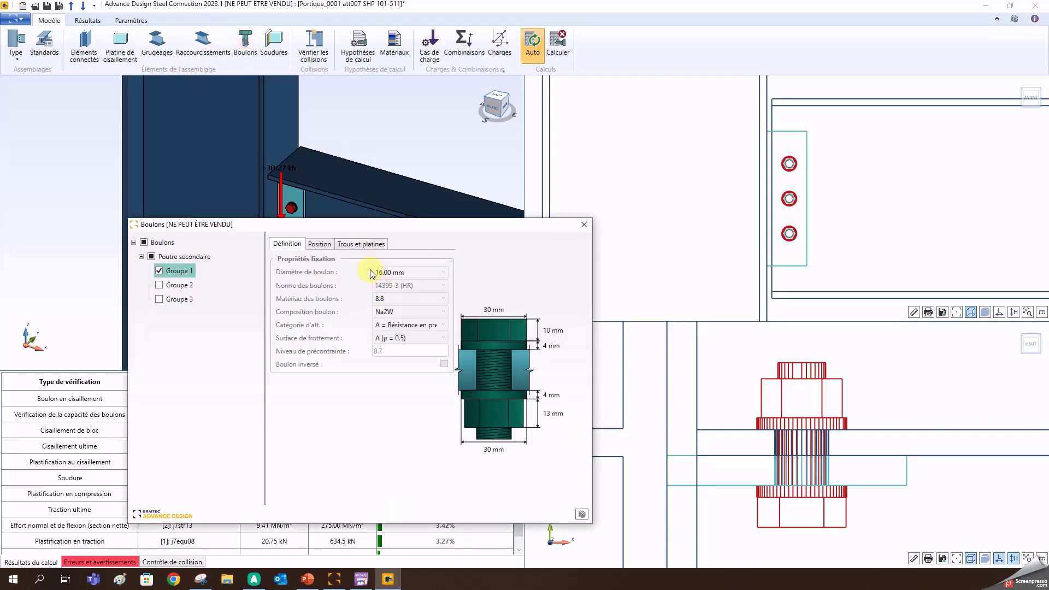
left_click(319, 243)
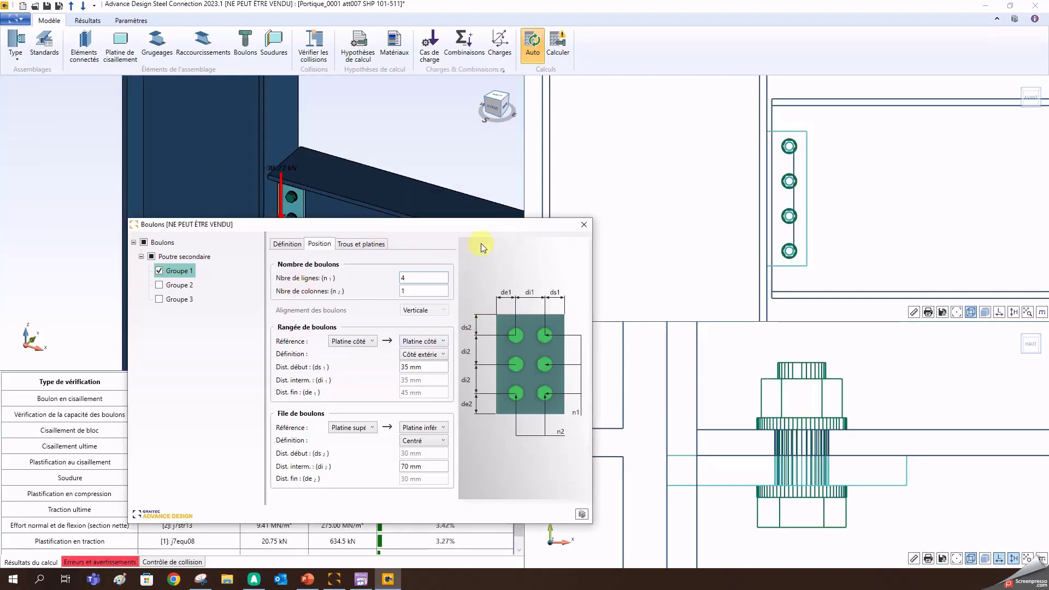
left_click_drag(405, 227, 817, 271)
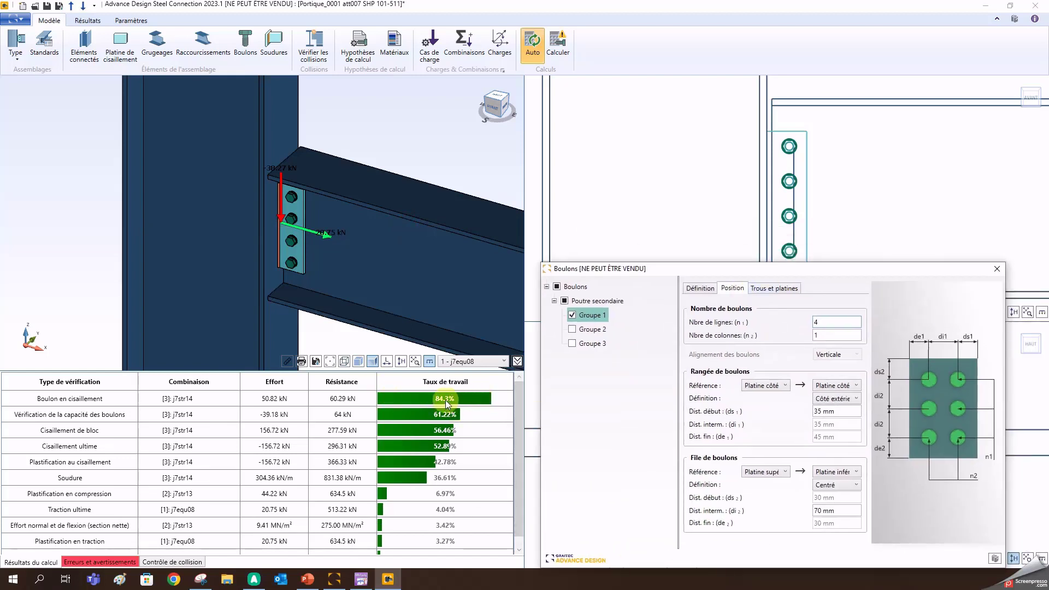
left_click(995, 269)
Step: Generate a preview of the Note de calcul d'attache with all of its sections included
left_click(88, 20)
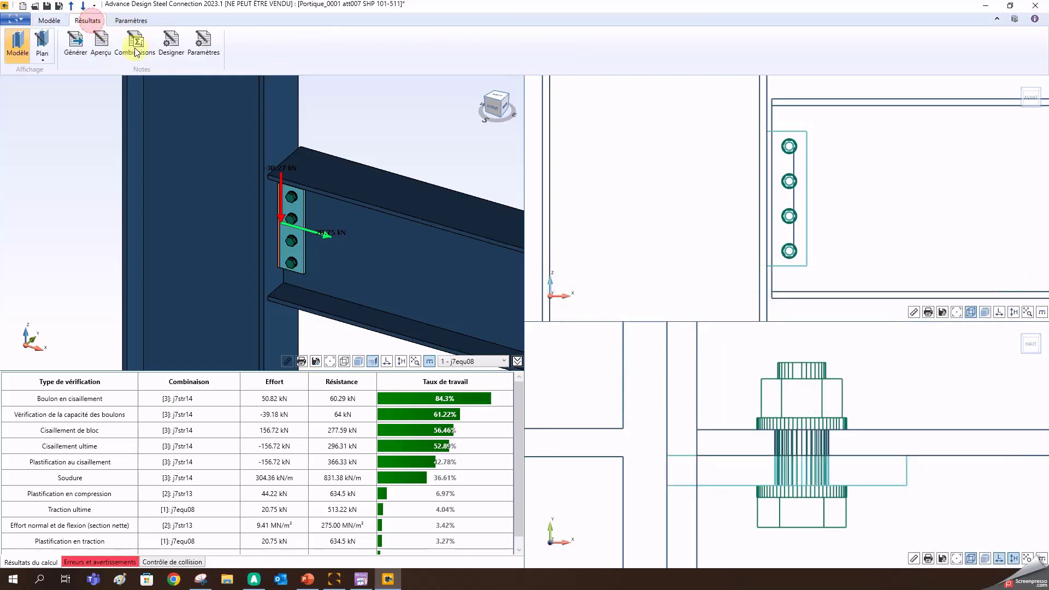
left_click(213, 48)
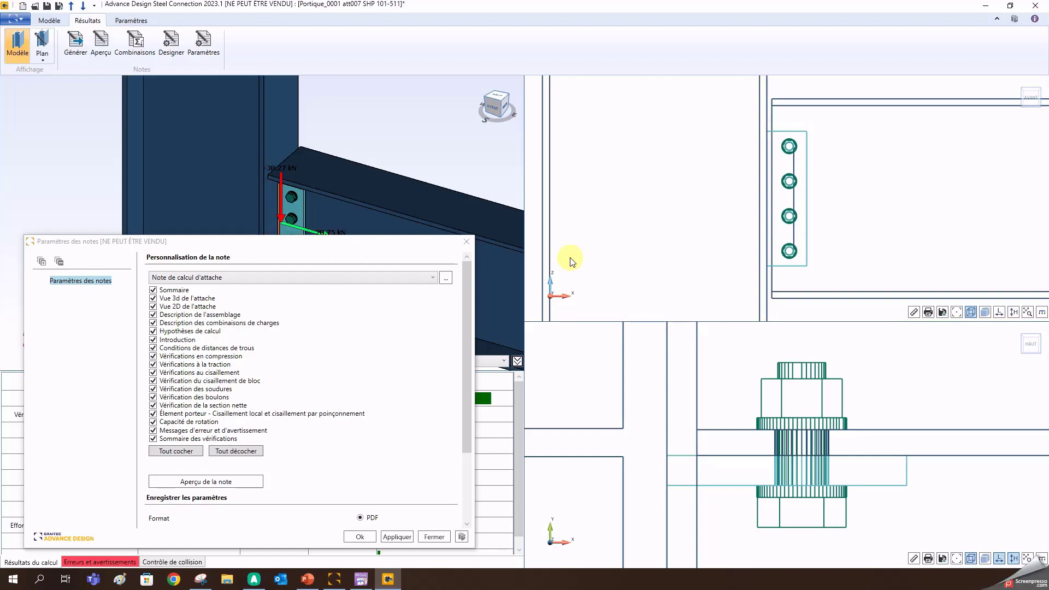
left_click(206, 481)
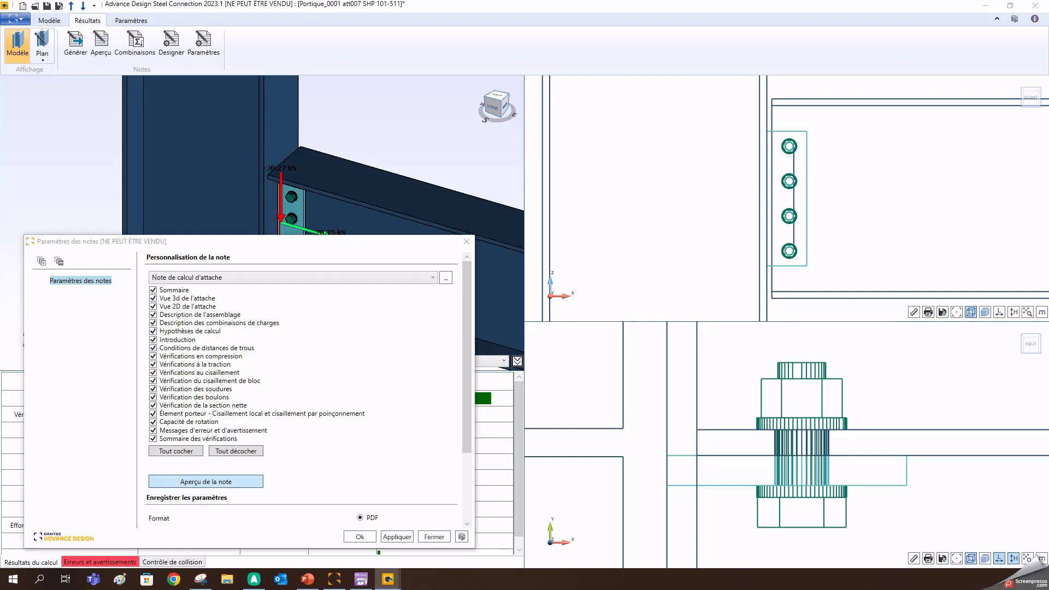
left_click(374, 174)
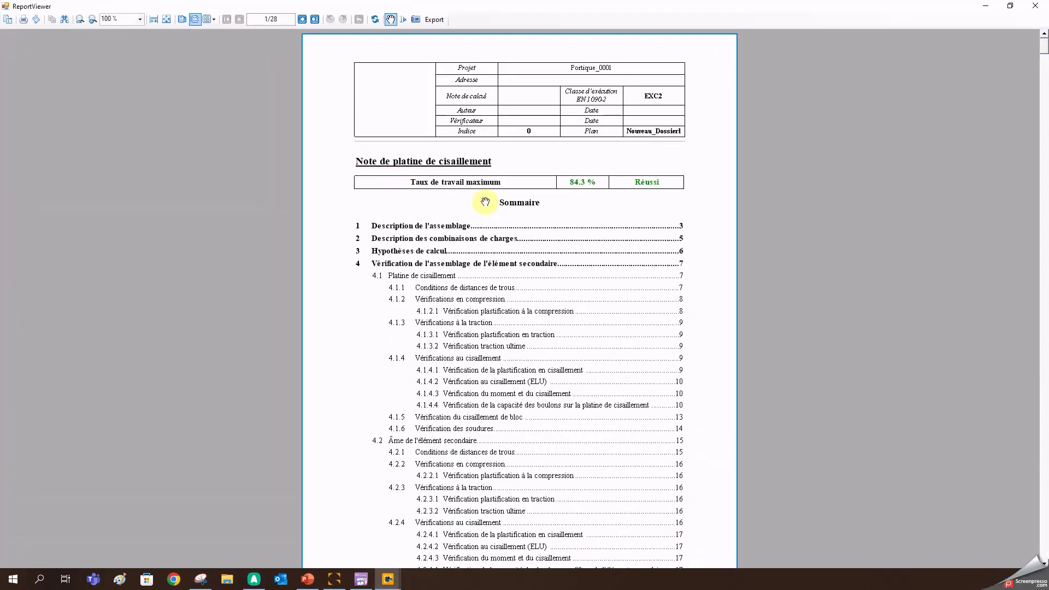
Step: Review the calculation note's contents, joint drawings, load combinations and plate checks, and close the report and the joint design program
scroll(539, 227, "down", 10)
scroll(539, 233, "down", 10)
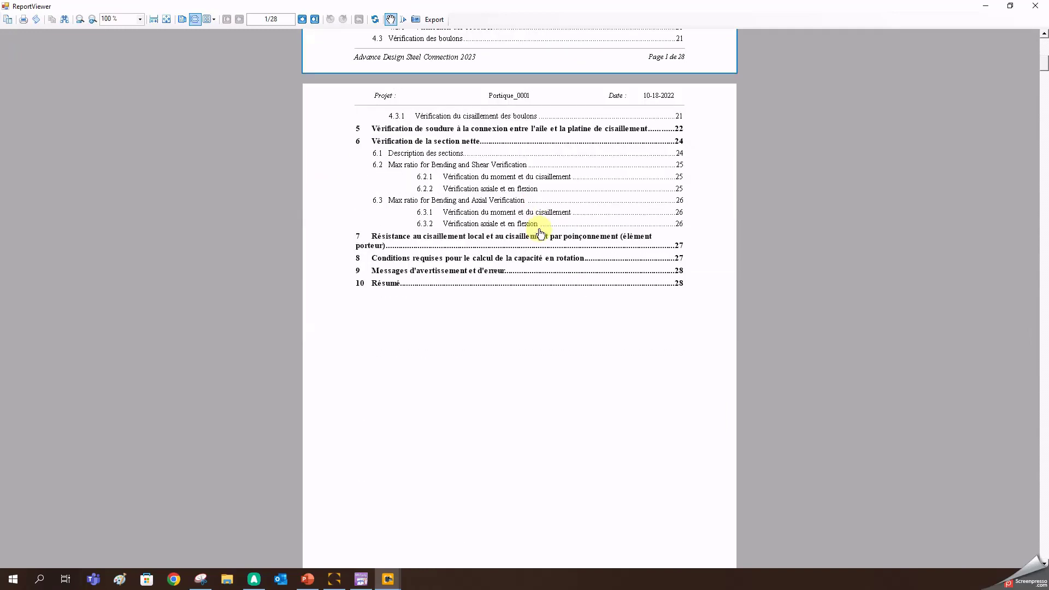
scroll(540, 234, "down", 12)
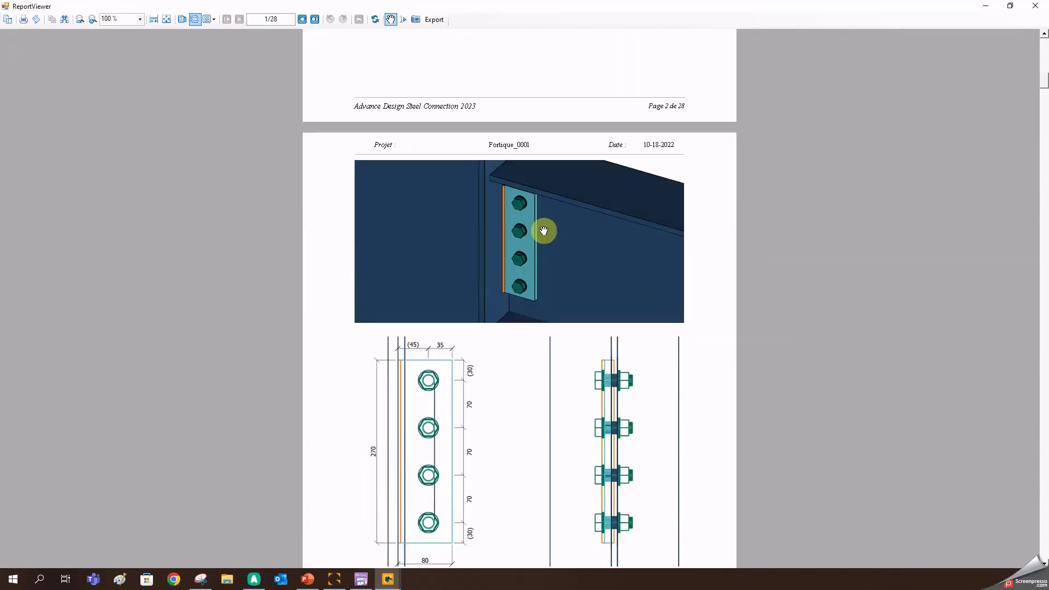
scroll(543, 231, "down", 8)
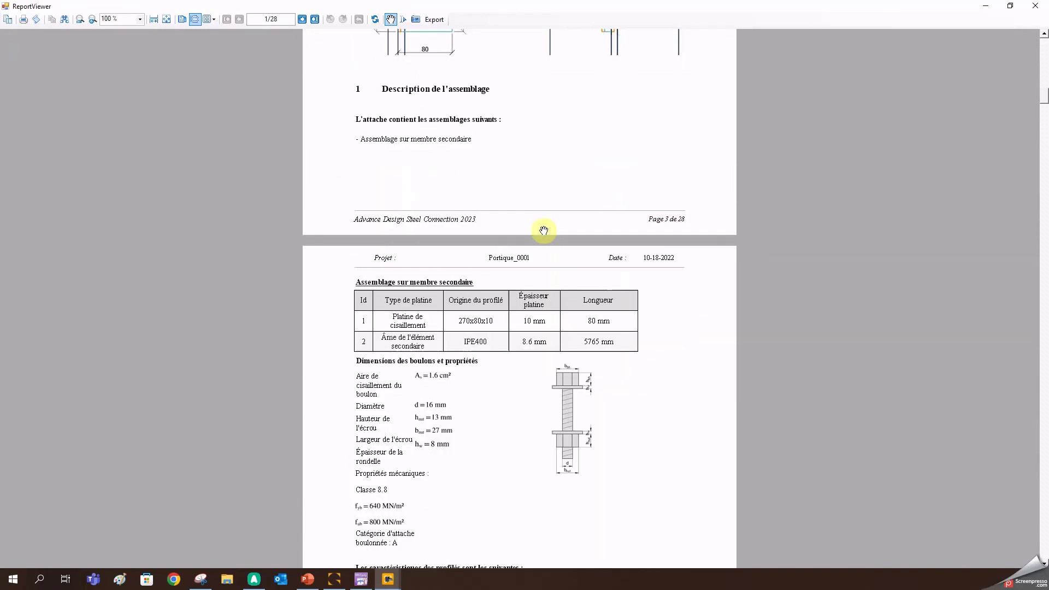
scroll(544, 230, "down", 9)
scroll(544, 231, "down", 20)
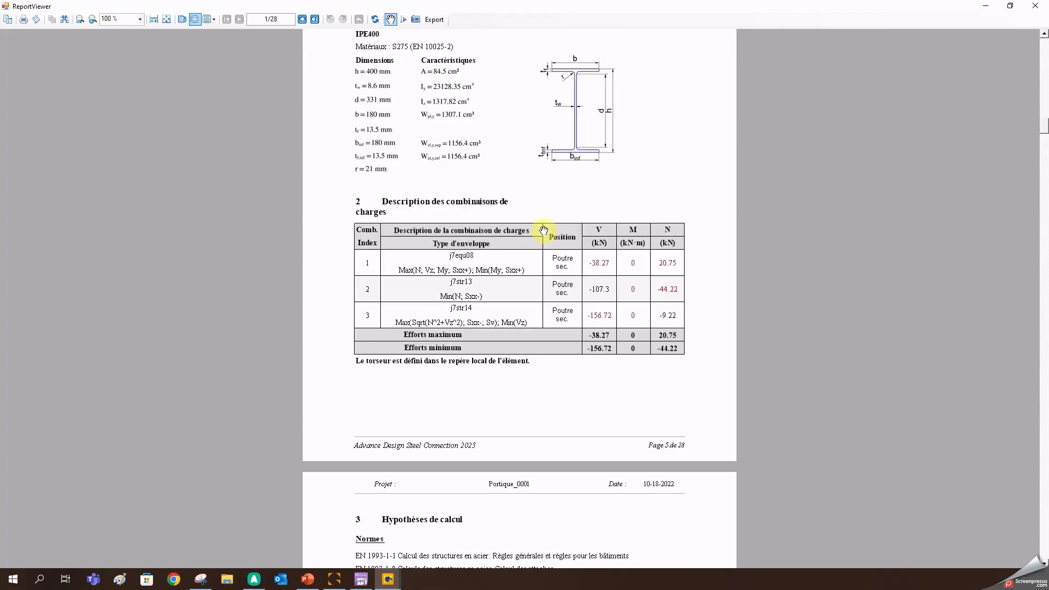
scroll(543, 231, "down", 20)
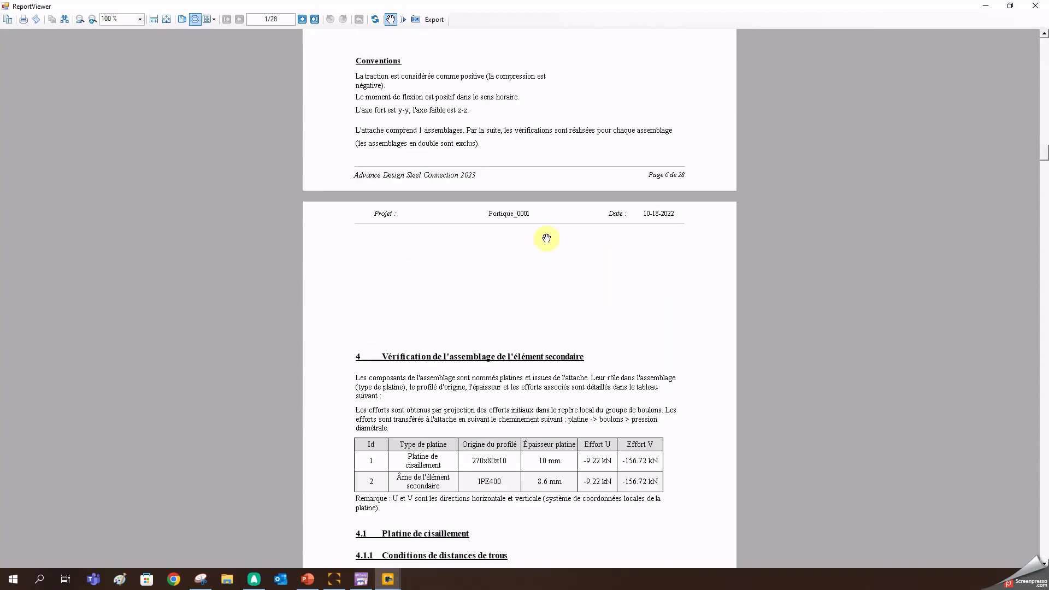
scroll(546, 242, "down", 19)
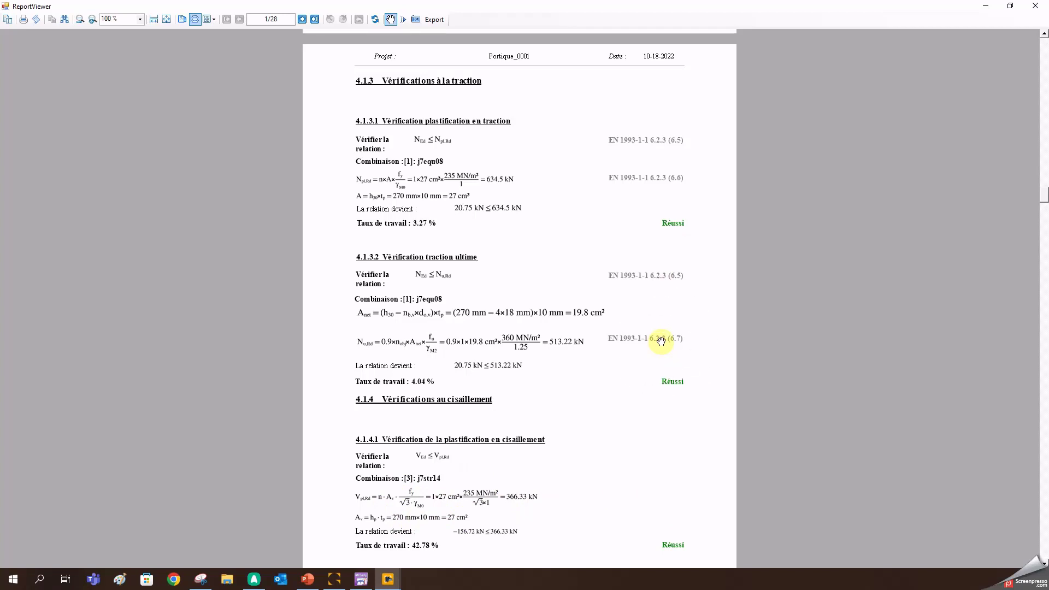
left_click(1034, 5)
left_click(1035, 4)
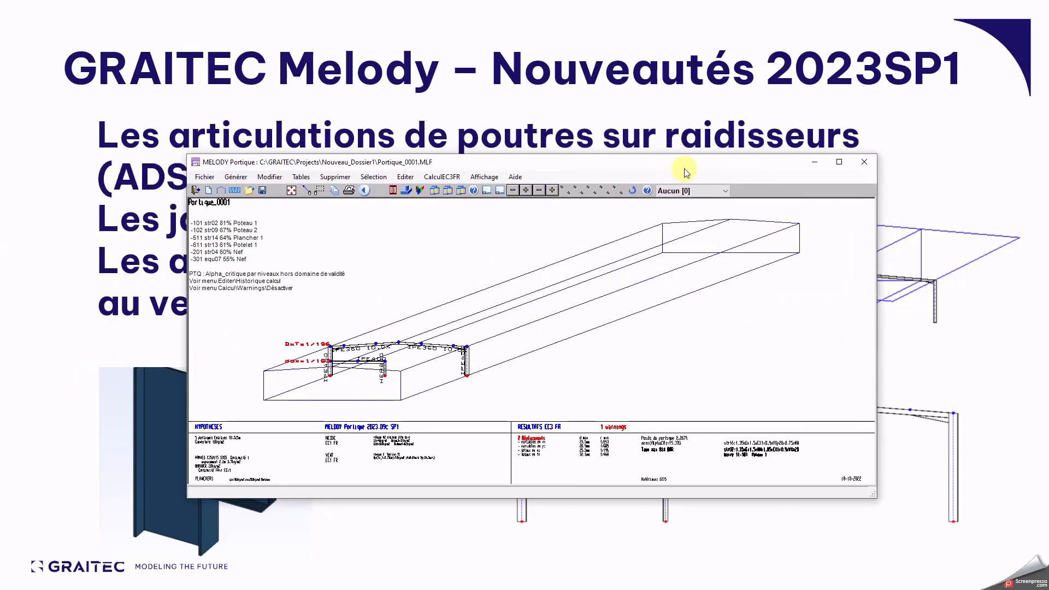
Step: Generate a new symmetrical nave in MELODY Portique with a 20 m span, 5 m columns and a 10% slope, including floors
left_click(220, 190)
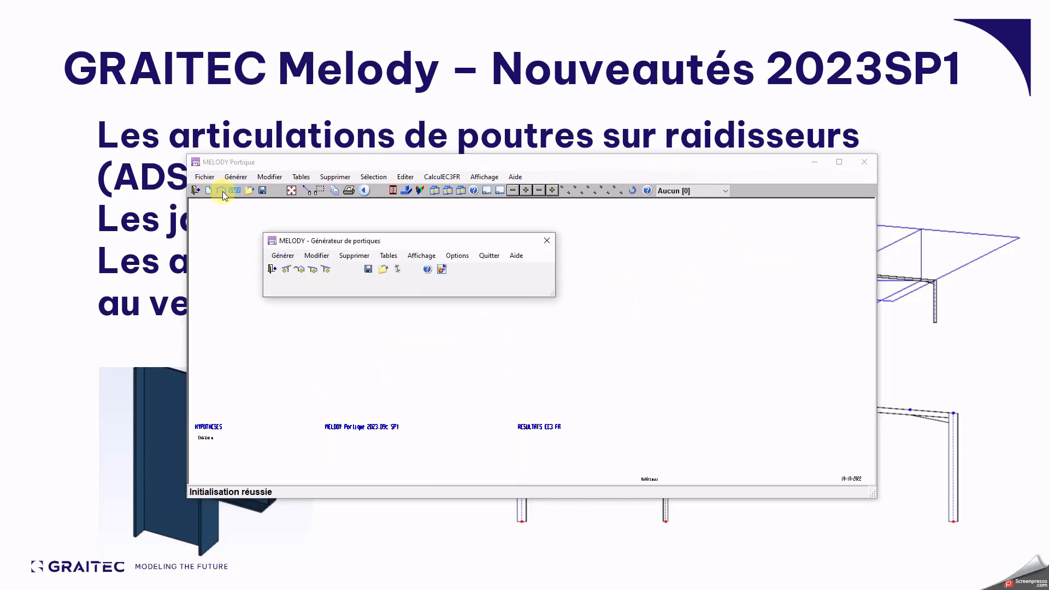
left_click(306, 271)
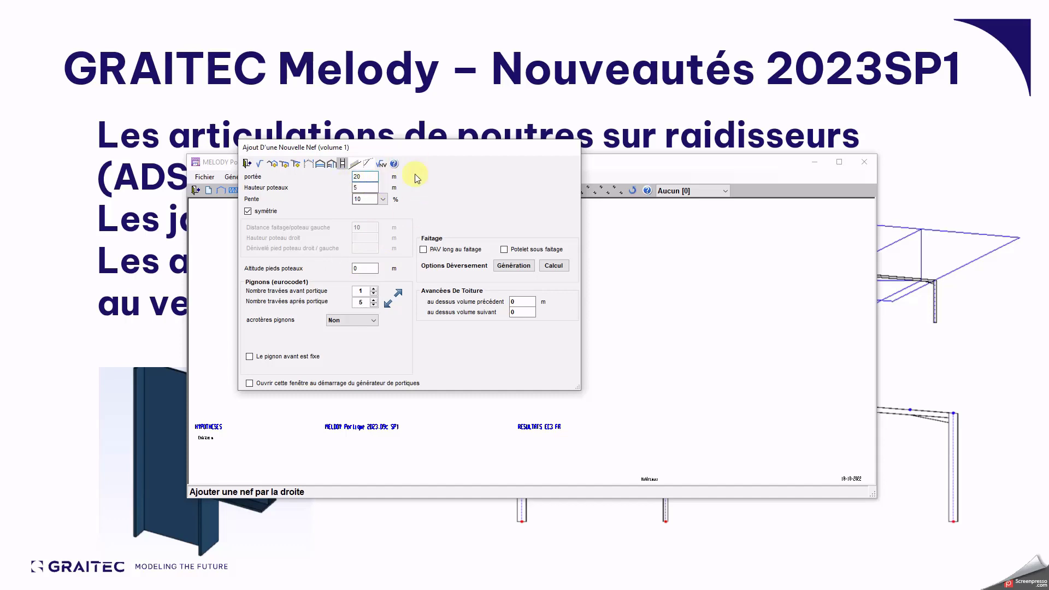
left_click(320, 164)
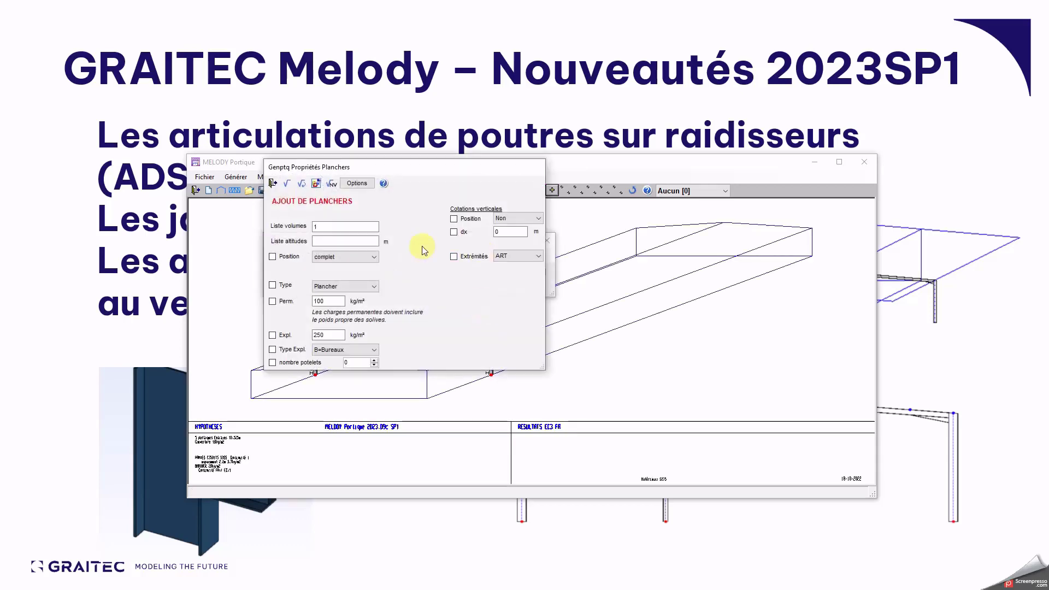
Step: Add a full floor to volume 1 at altitude 2.5 m with 3 potelets and JAR end connections
left_click(327, 239)
type("2.5")
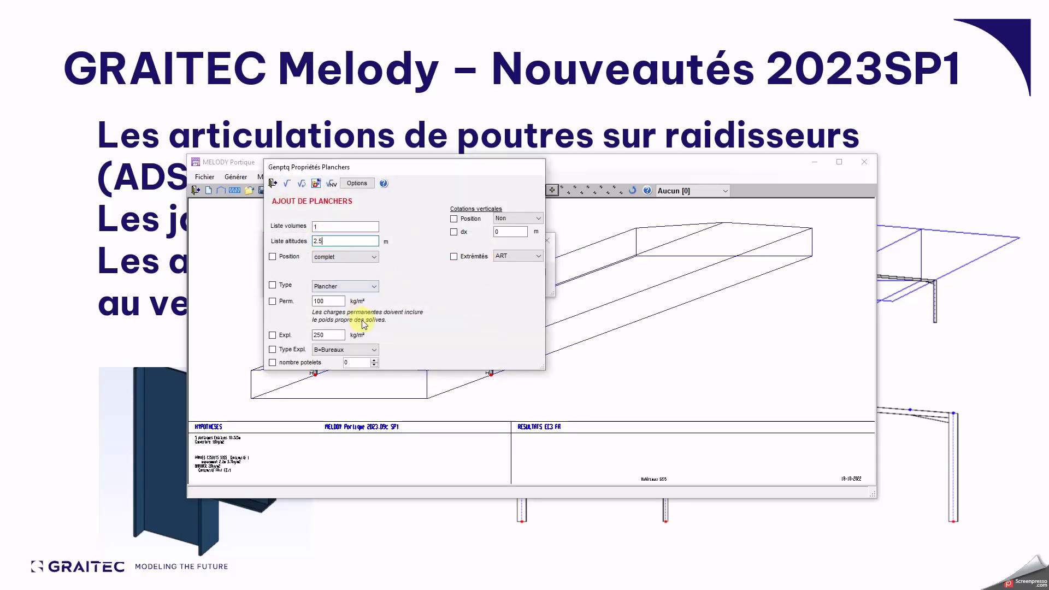
double_click(355, 363)
type("3")
left_click(515, 256)
left_click(505, 280)
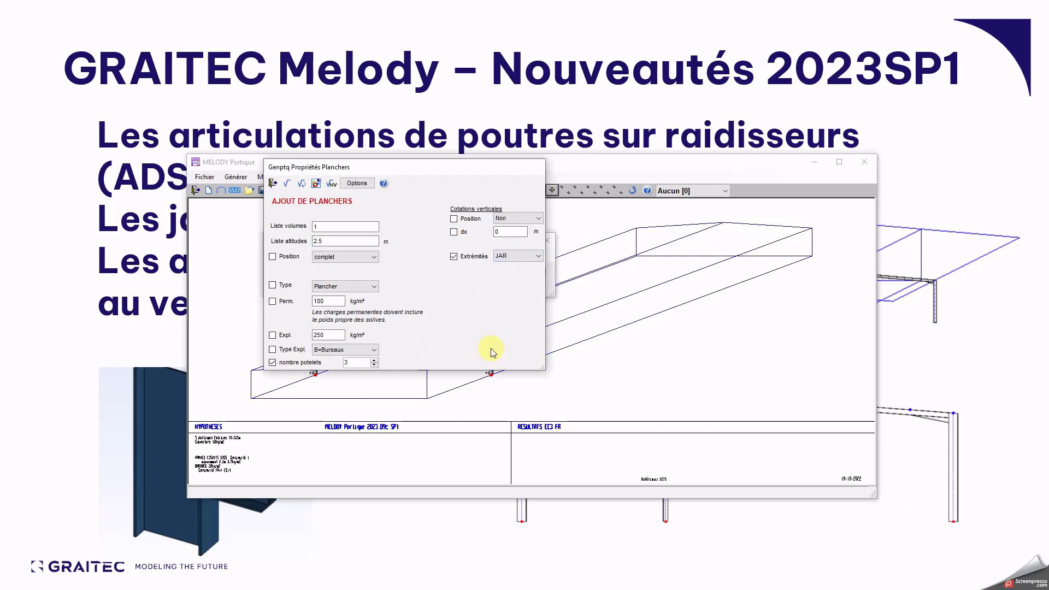
left_click(287, 186)
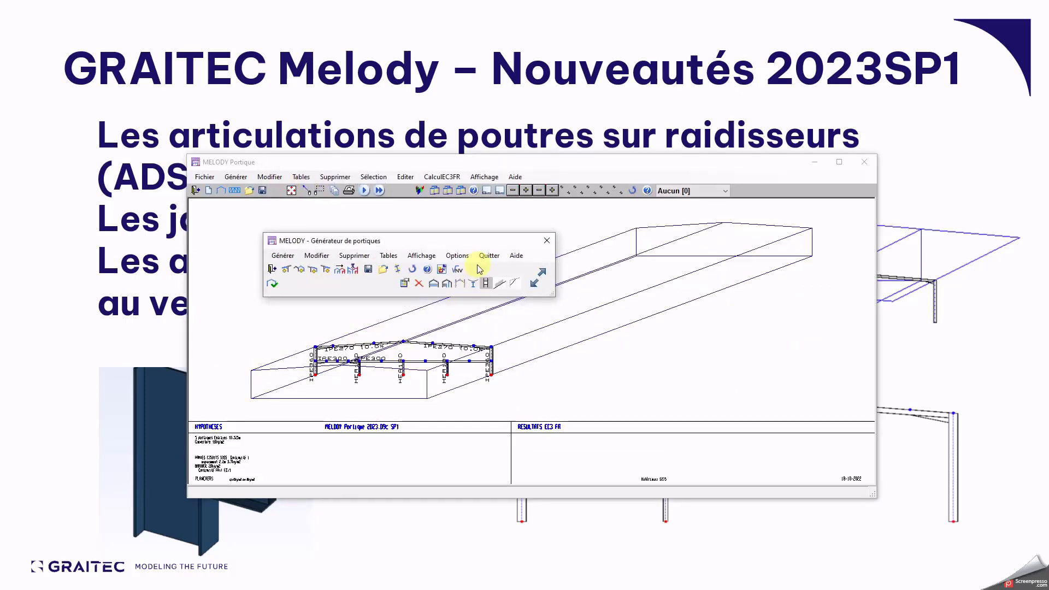
Step: Validate the generated structure and generate its loading with EC1 snow for region A2 at 100 m altitude
left_click(845, 166)
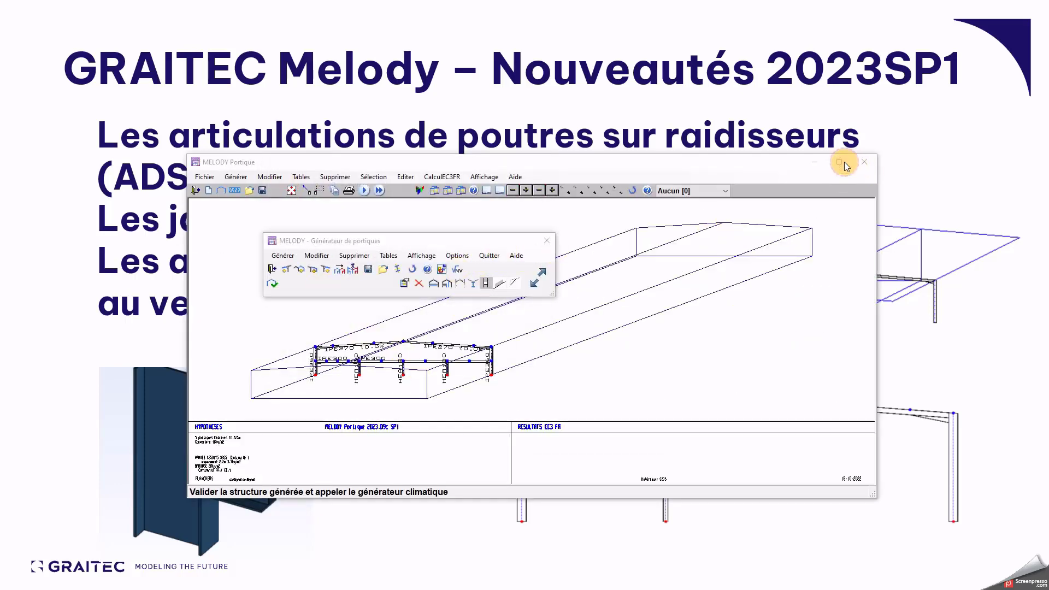
left_click(458, 270)
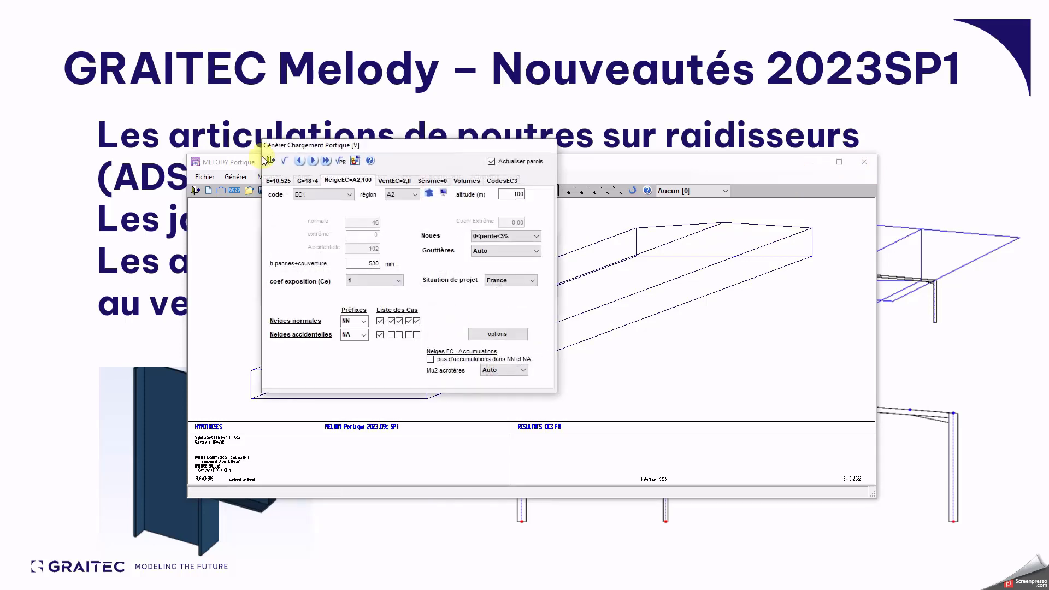
left_click(285, 159)
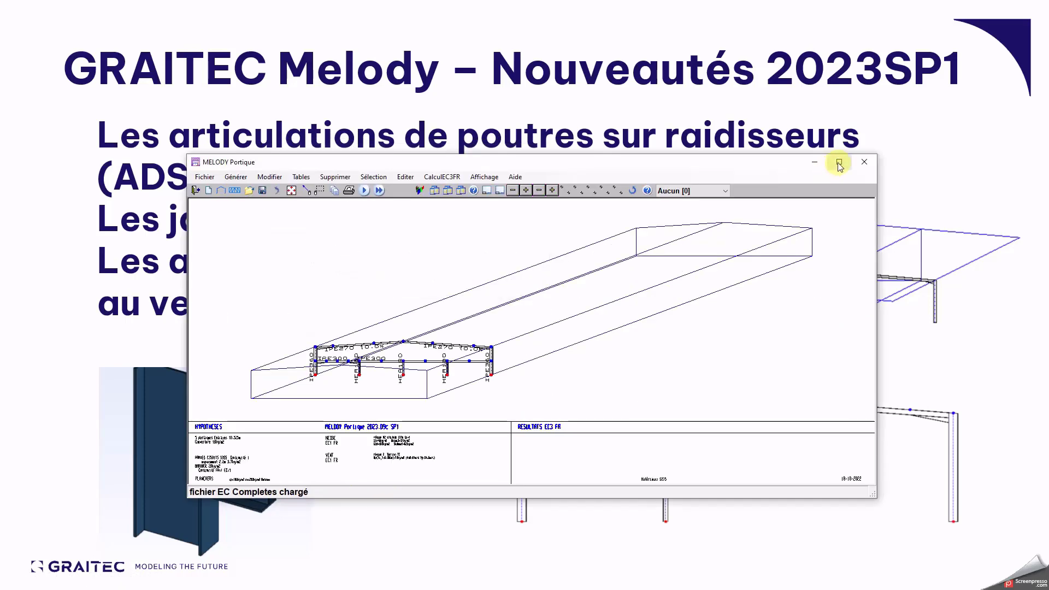
Step: Divide the two floor beam bars between the first and second potelets in half
left_click(839, 162)
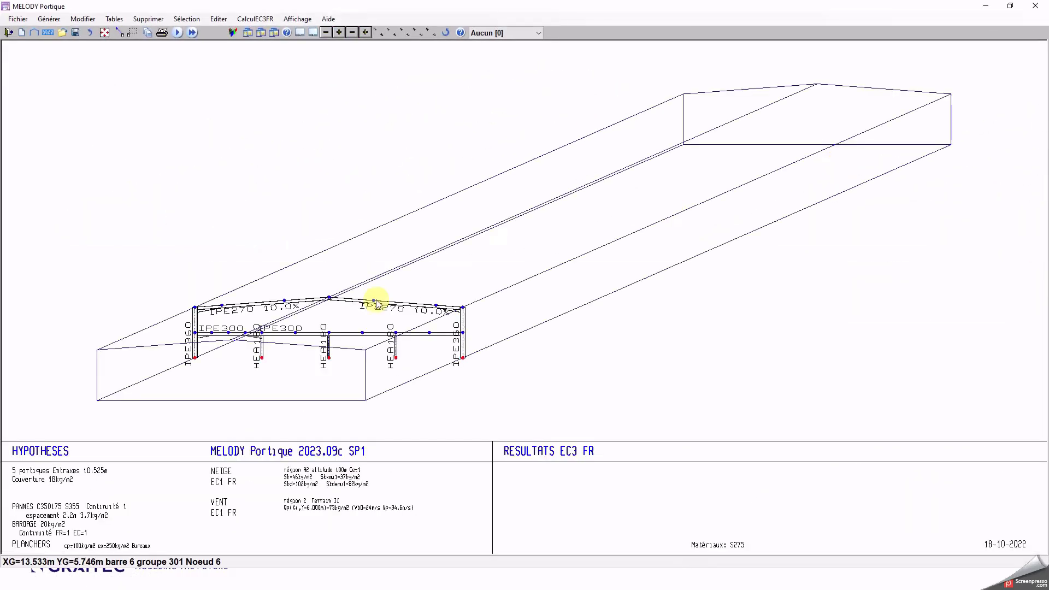
left_click(376, 303)
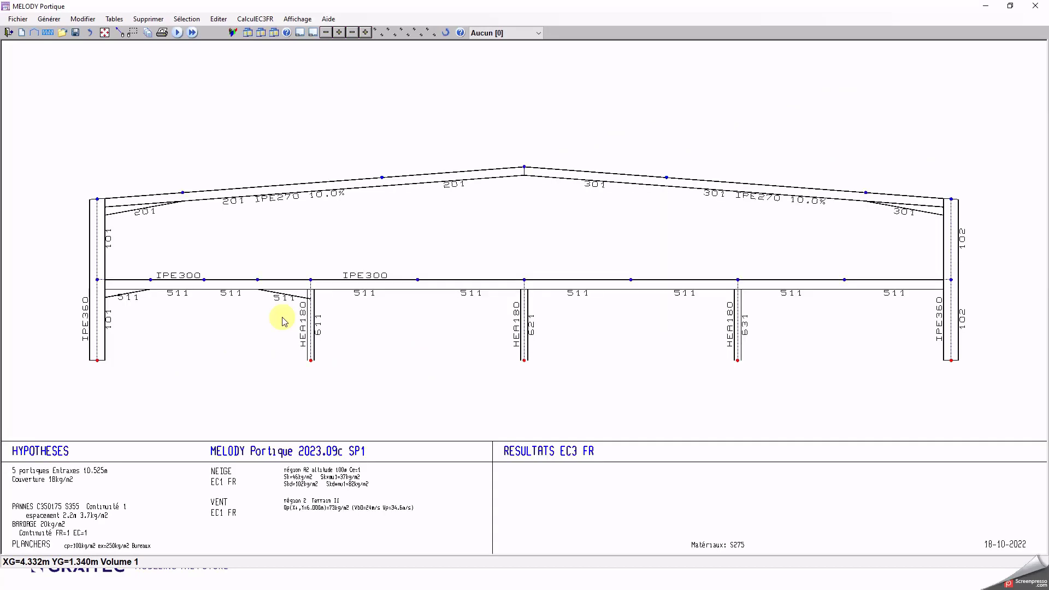
scroll(283, 321, "up", 2)
right_click(261, 330)
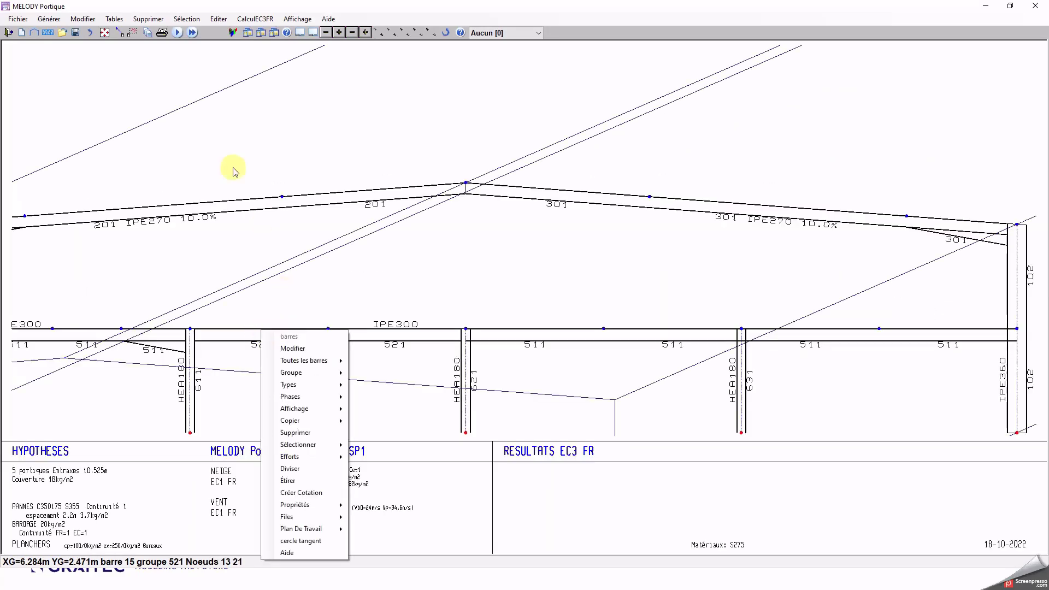
left_click(120, 34)
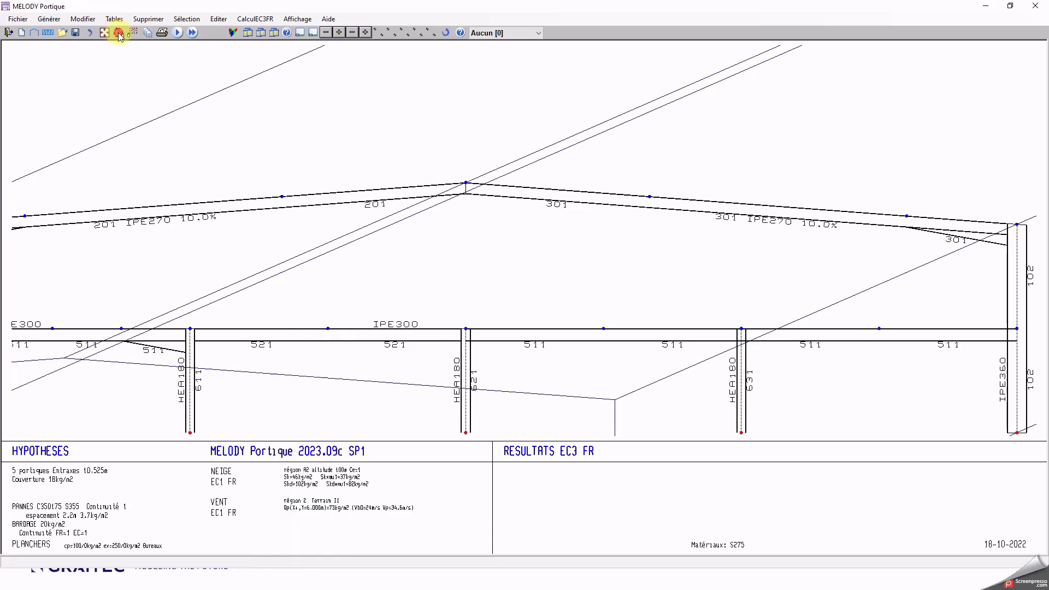
left_click(70, 46)
scroll(41, 86, "up", 2)
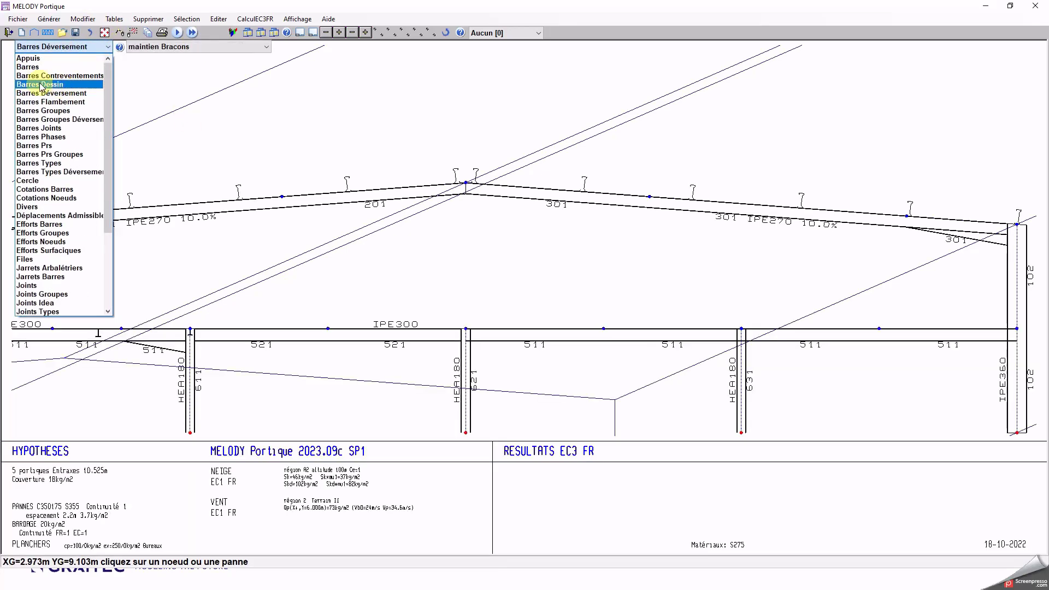
left_click(30, 67)
left_click(191, 46)
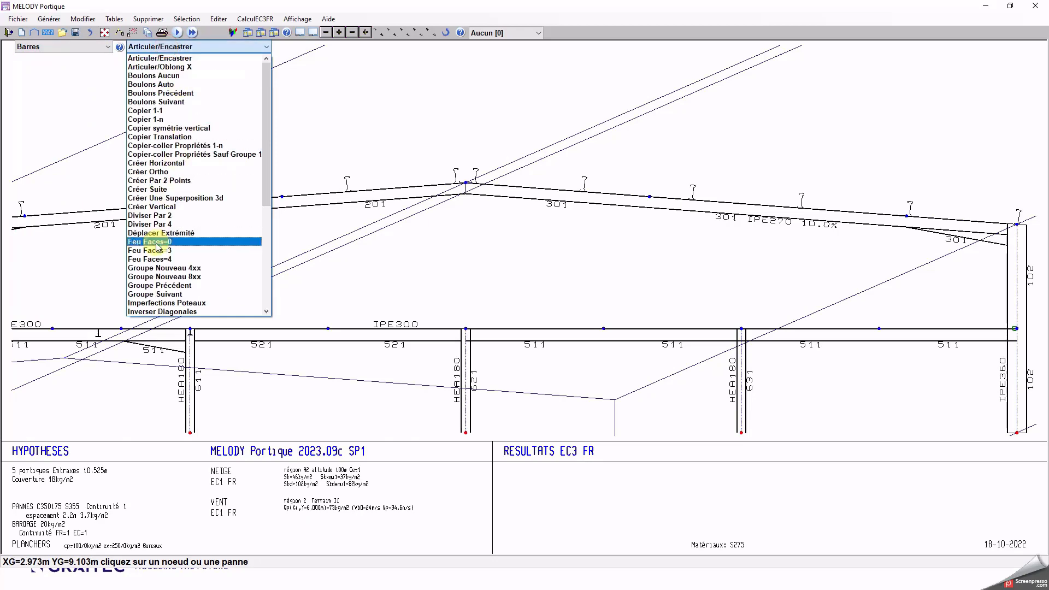
left_click(164, 215)
left_click(267, 329)
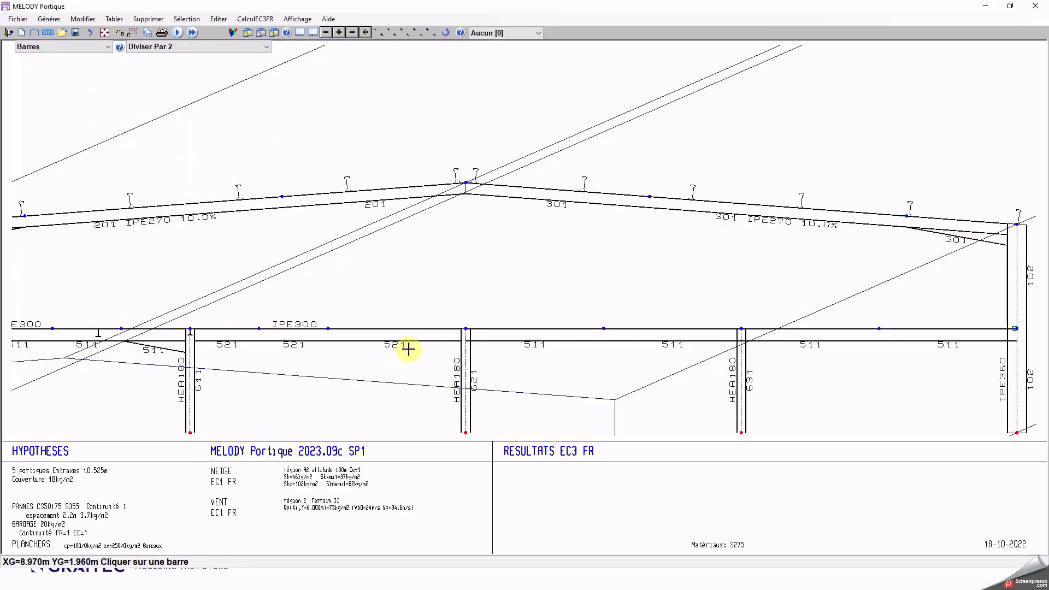
left_click(420, 328)
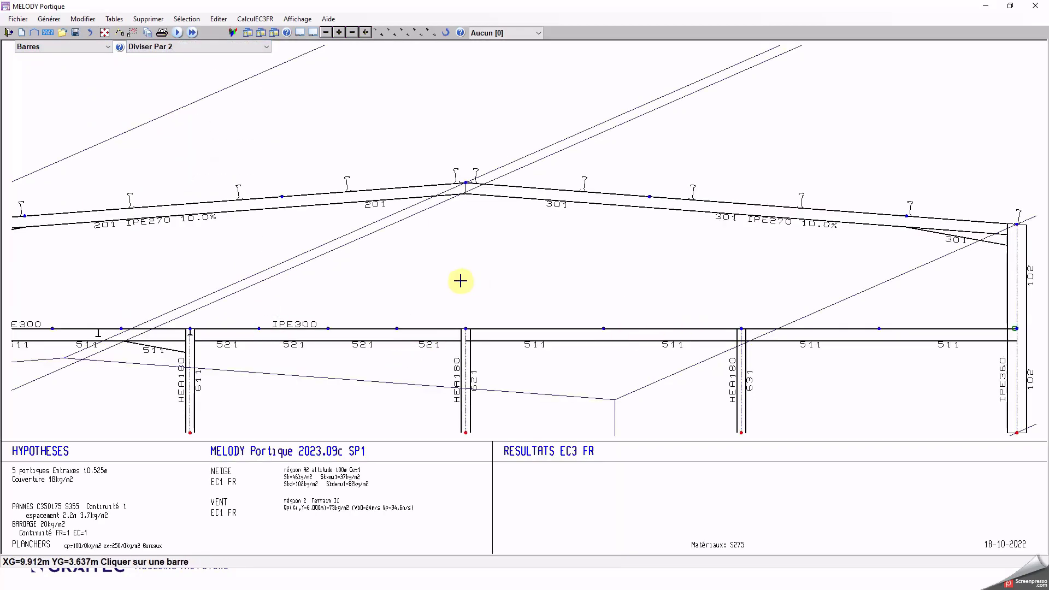
key("Escape")
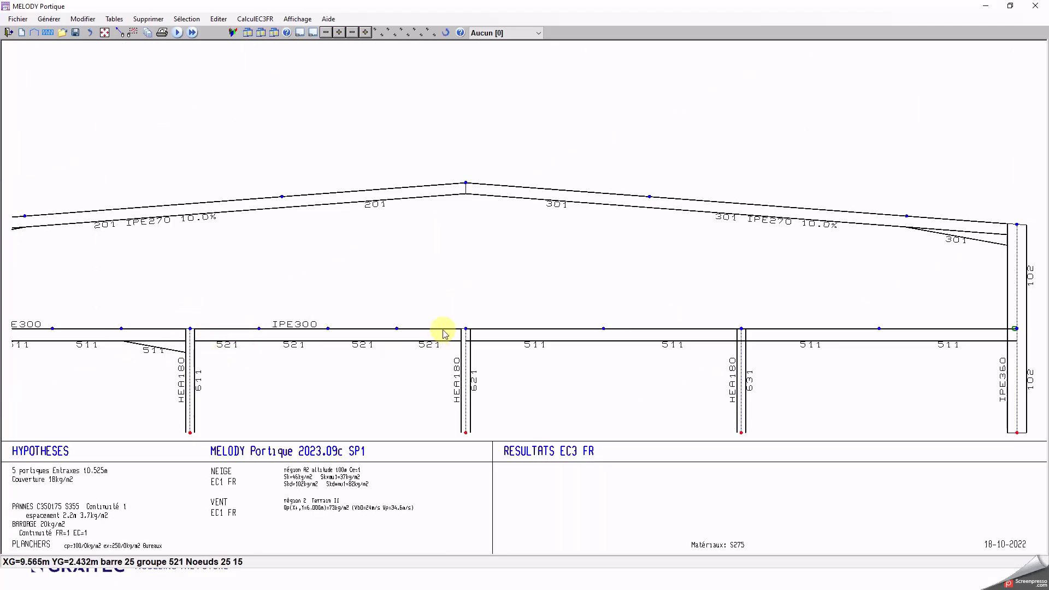
Step: Create bar haunches at both ends of the floor beam between the first two potelets and on the beam just beyond the second
left_click(124, 35)
left_click(65, 47)
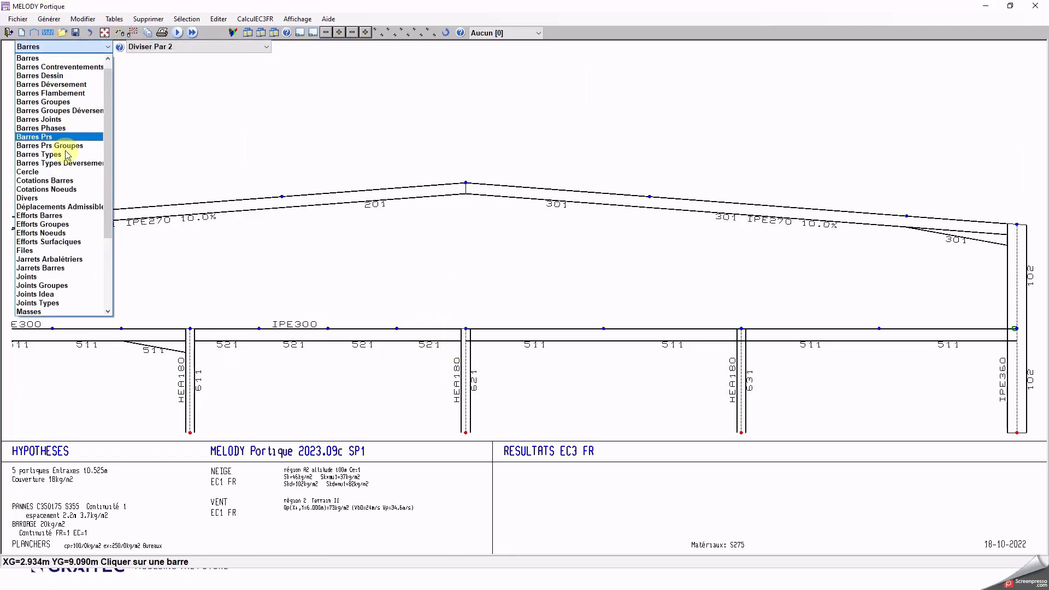
left_click(57, 268)
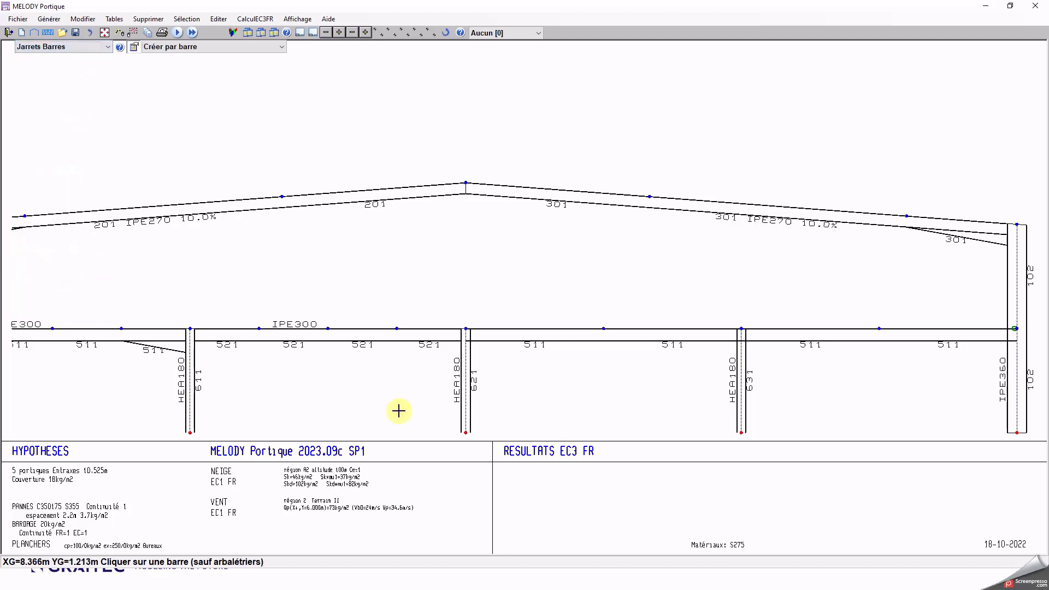
left_click(198, 331)
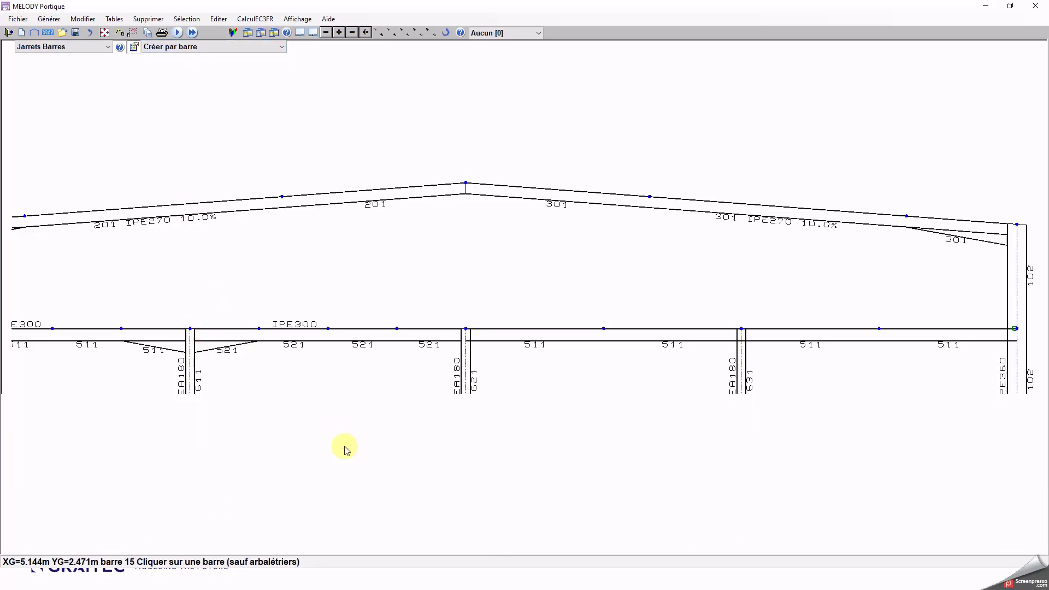
left_click(458, 331)
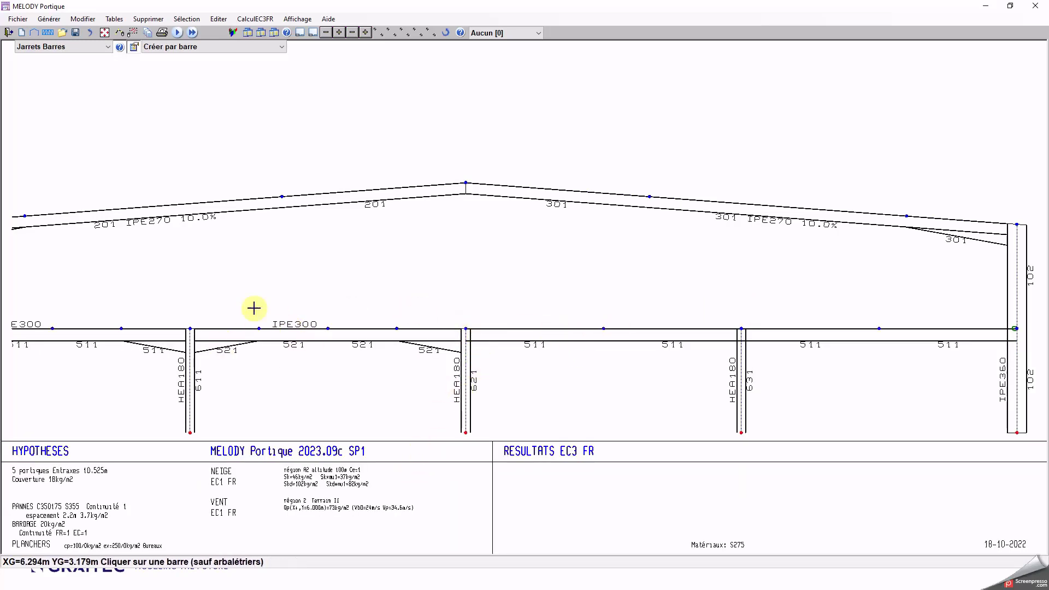
left_click(474, 329)
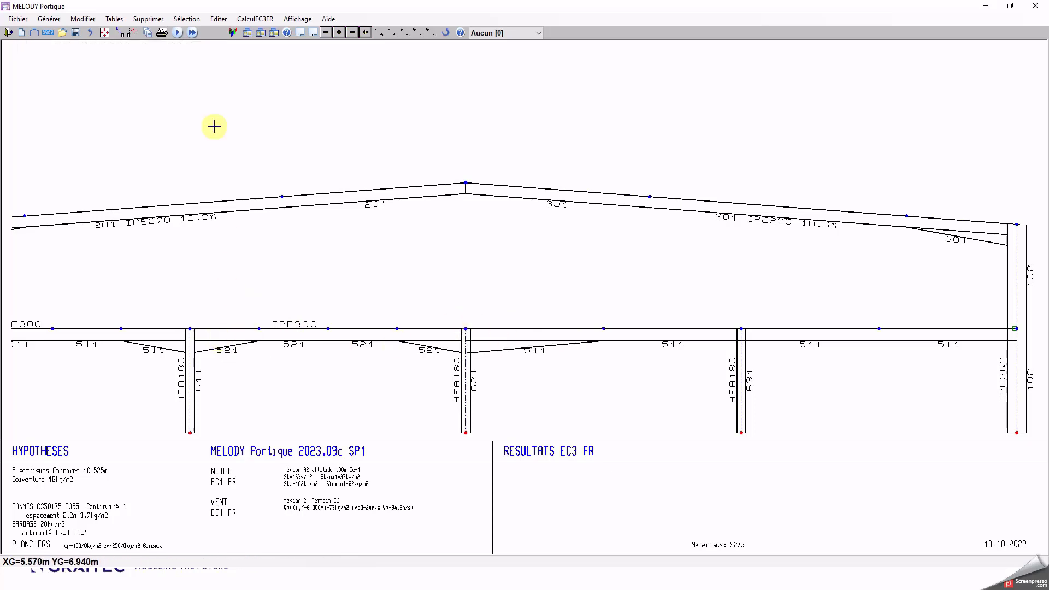
left_click(120, 32)
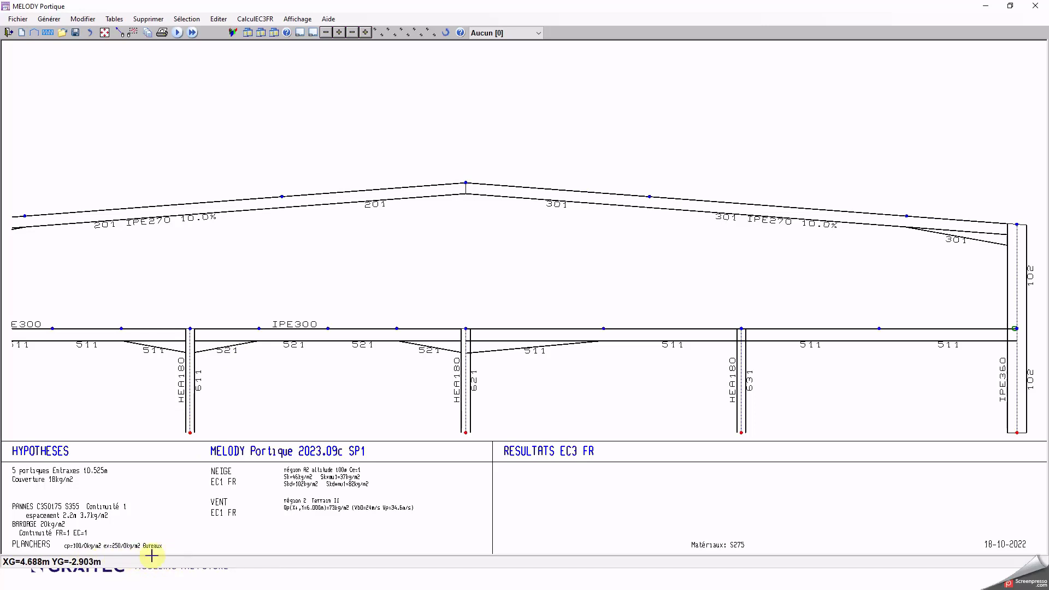
Step: Set the height of the haunch starting at the first potelet to a profile ratio of 3
left_click(219, 348)
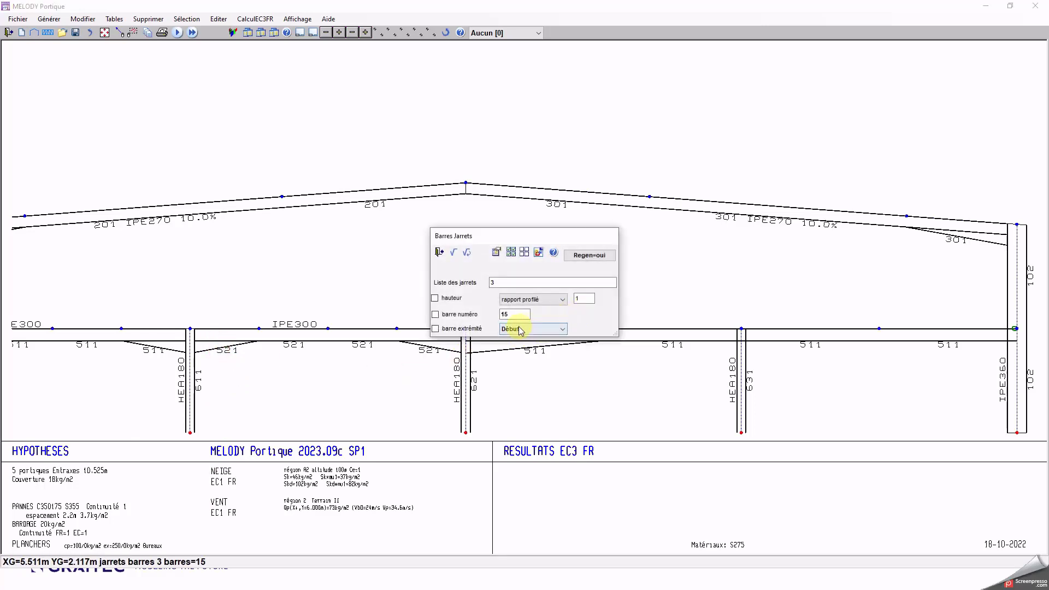
left_click(589, 297)
type("3")
left_click(467, 252)
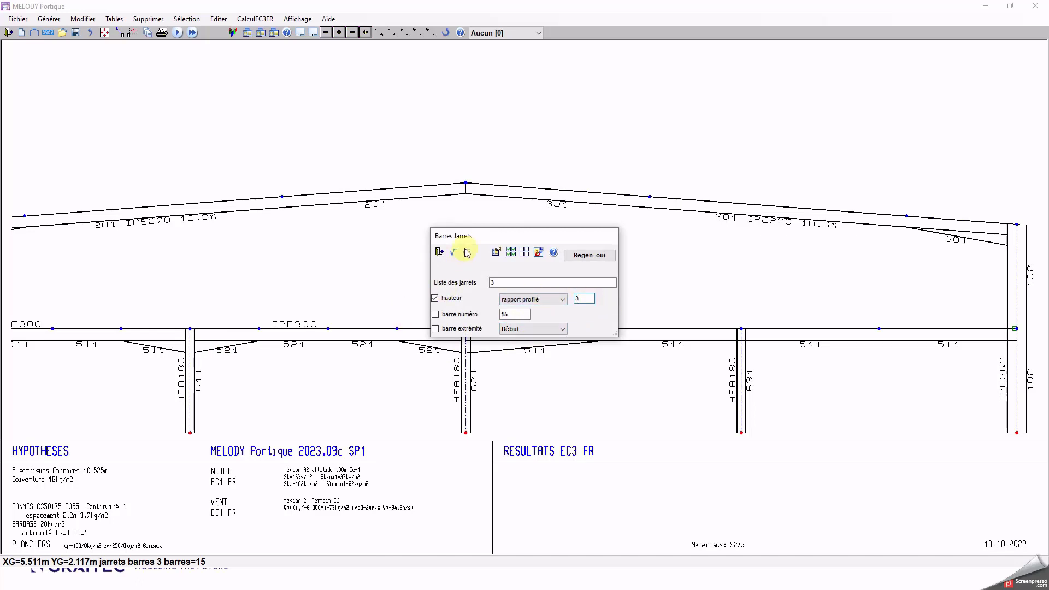
left_click(527, 299)
left_click(516, 275)
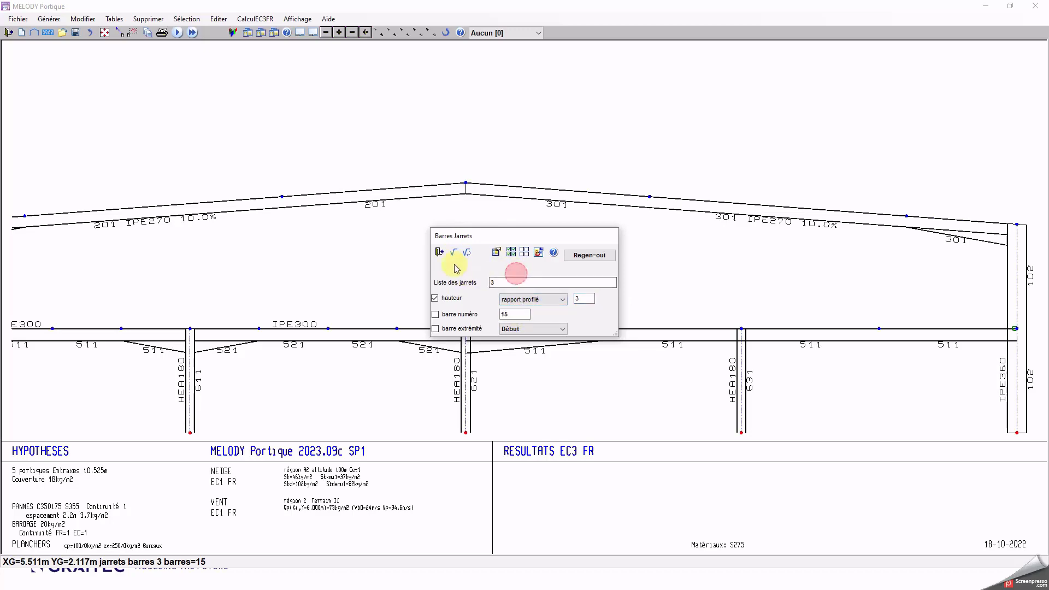
left_click(453, 251)
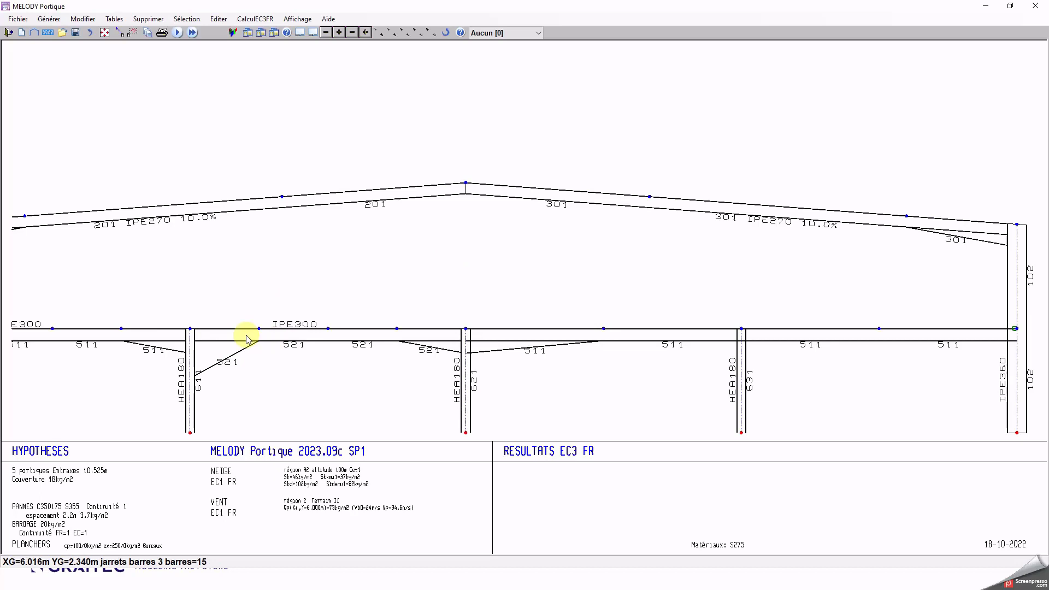
left_click(216, 345)
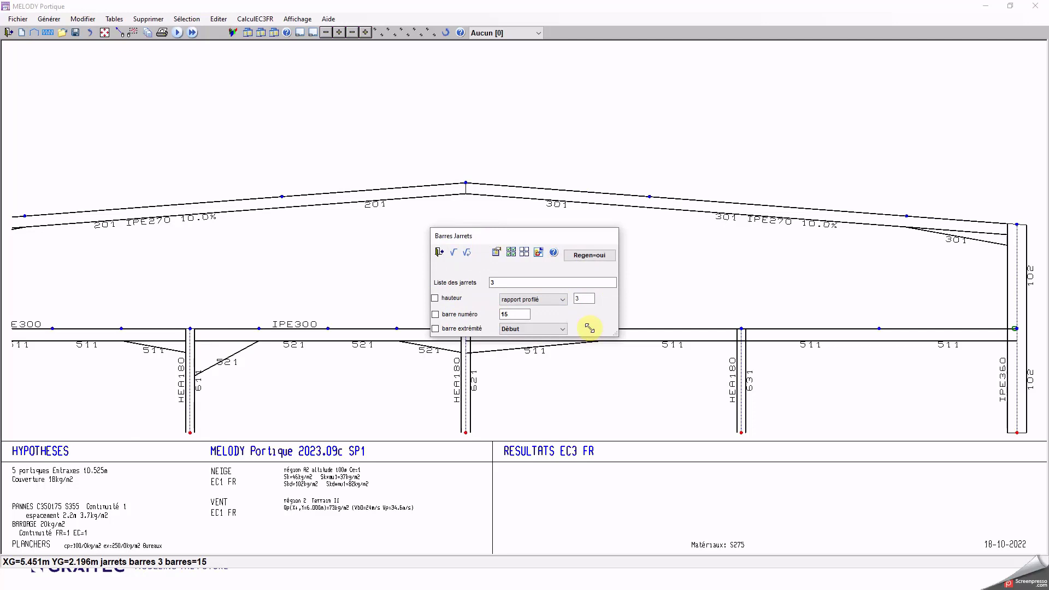
key("Return")
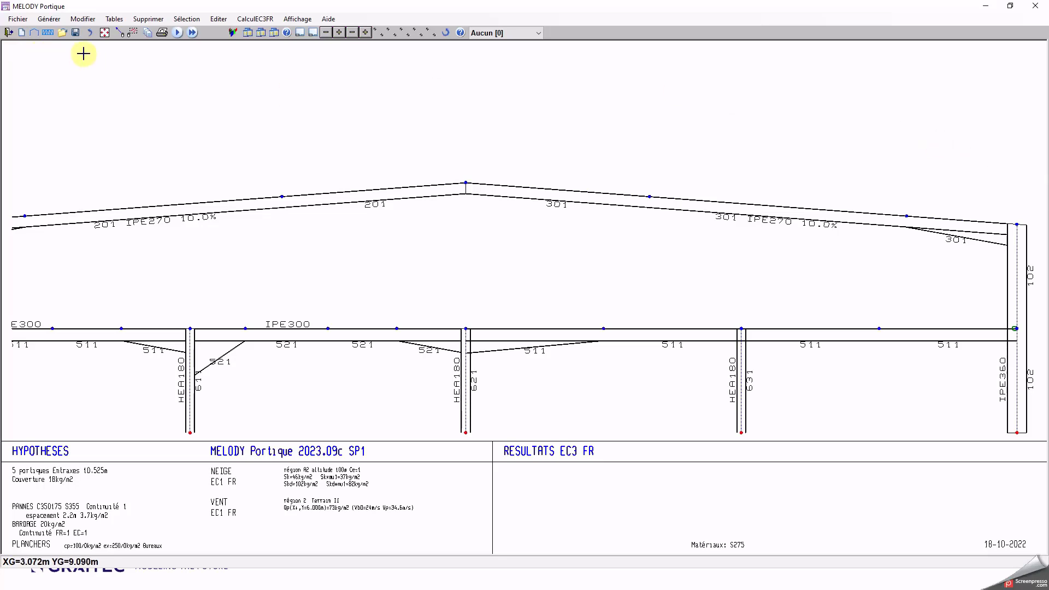
Step: Start a new frame without saving, with a lean-to followed by a symmetrical nave of 20 m span, 6 m columns and 10% slope
left_click(34, 32)
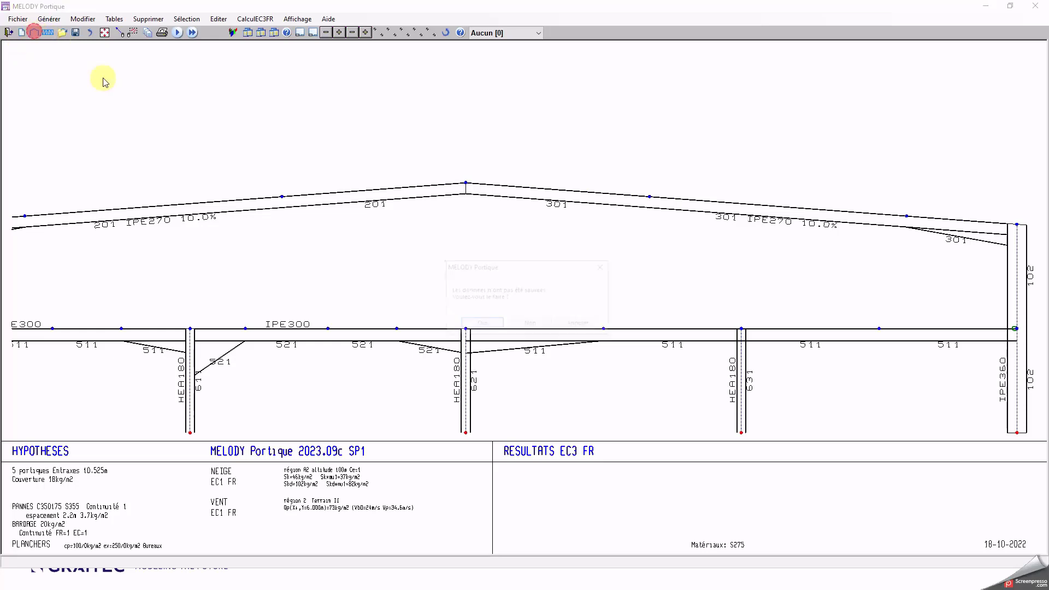
left_click(533, 323)
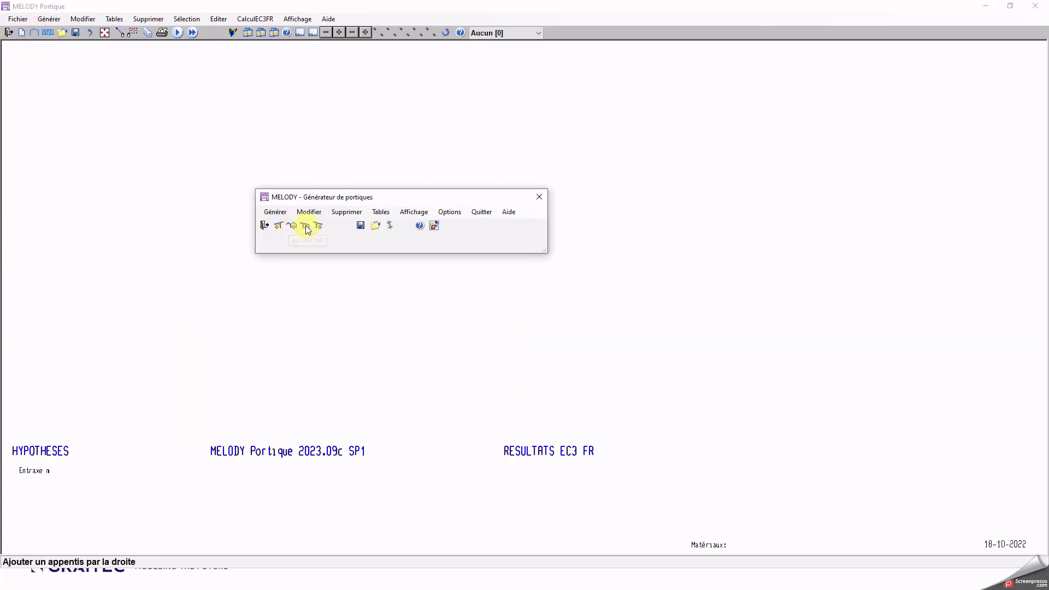
left_click(306, 225)
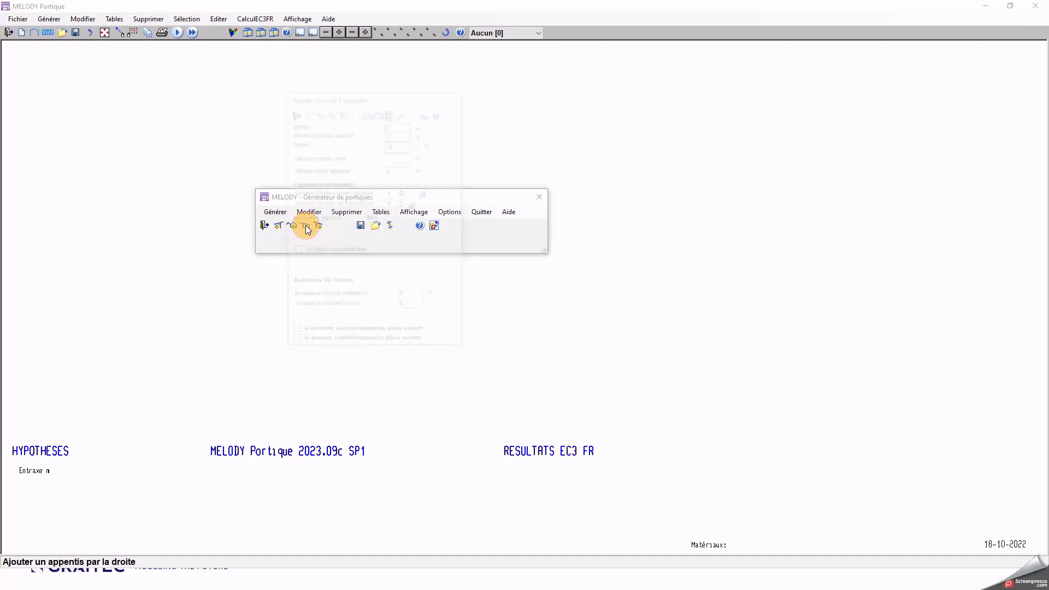
left_click(306, 112)
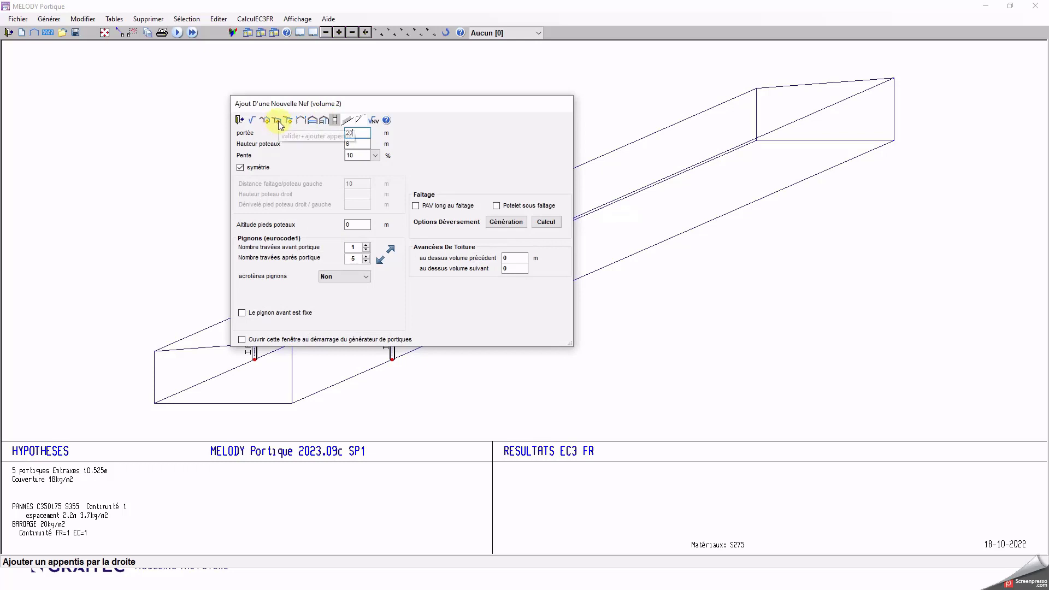
left_click(278, 121)
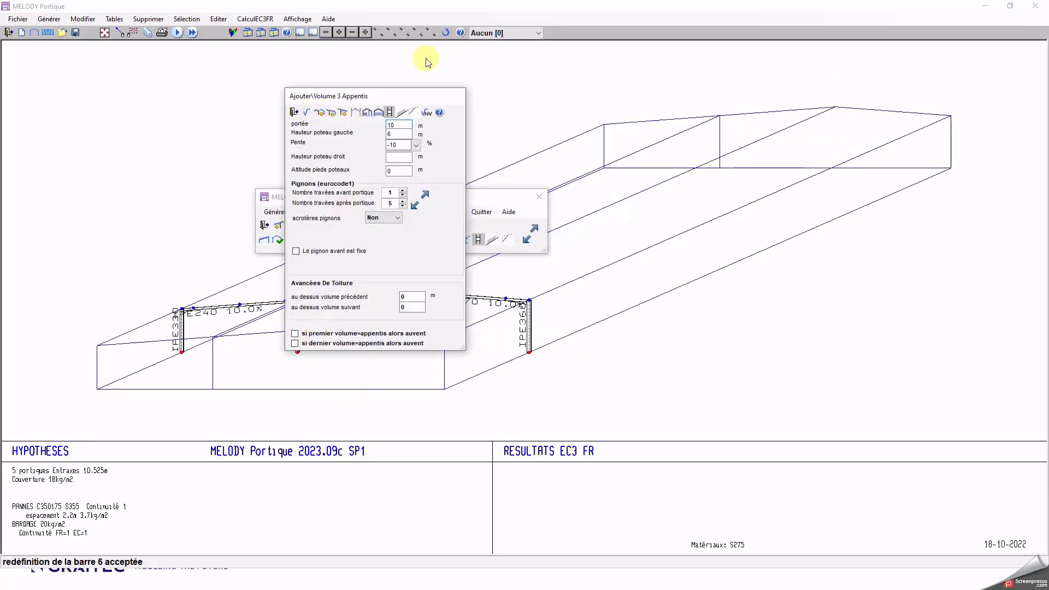
Step: Add a 10 m lean-to at -10% slope as volume 3 and treat both the first and last lean-tos as canopies
left_click_drag(375, 101, 758, 134)
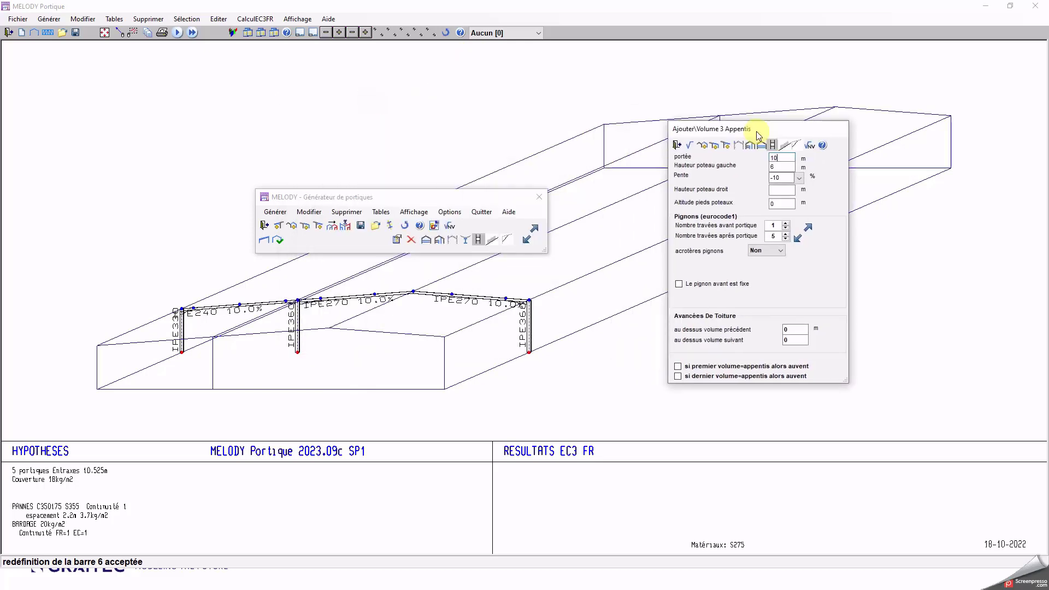
left_click(677, 366)
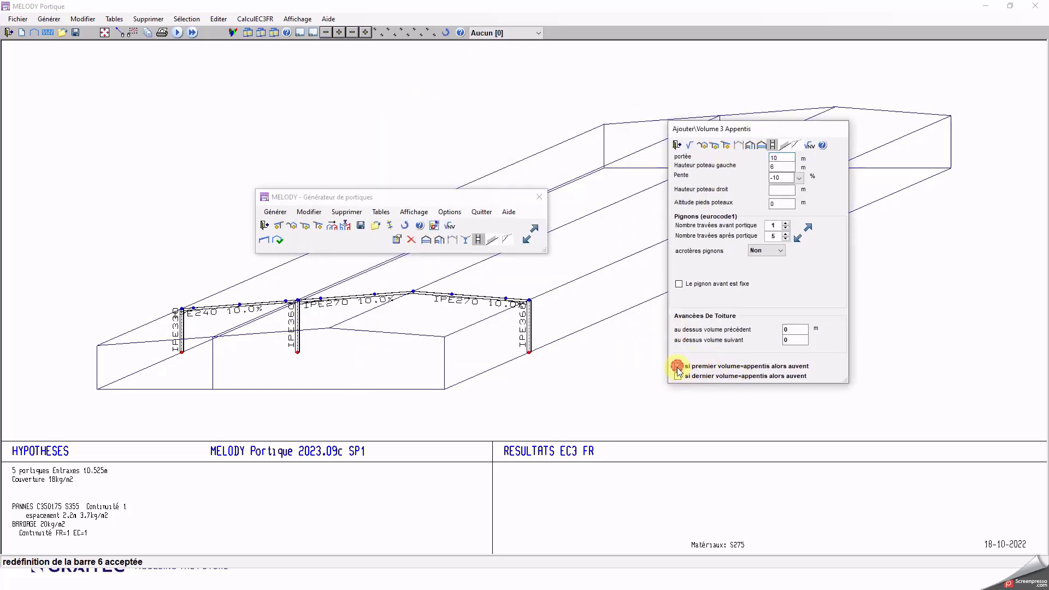
left_click(678, 376)
left_click(689, 145)
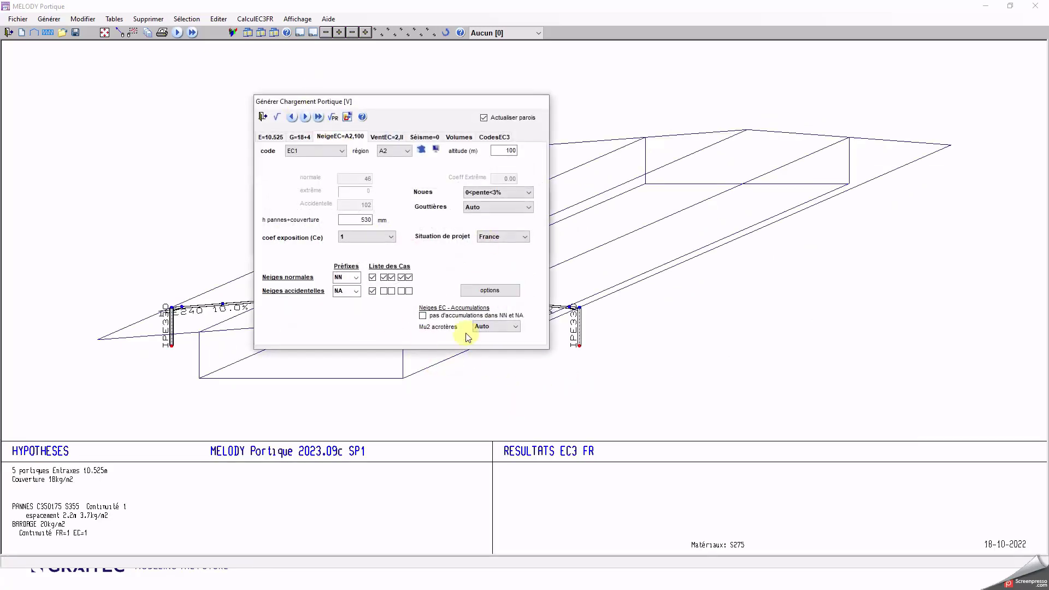
Step: Turn off the canopy option for the last lean-to, keep it for the first, and generate the frame's loading
left_click(389, 137)
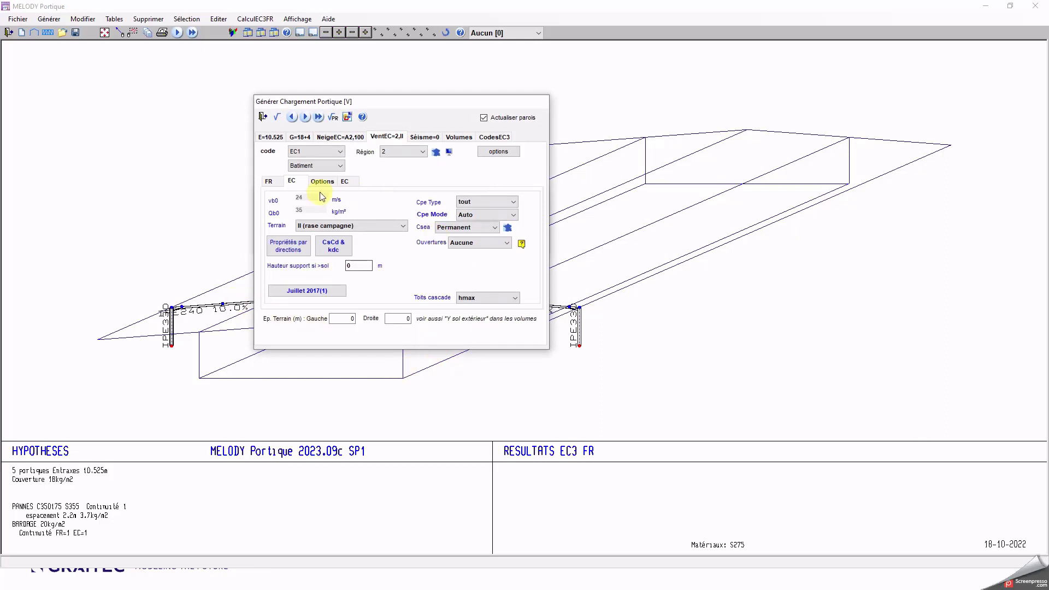
left_click(345, 180)
left_click(328, 182)
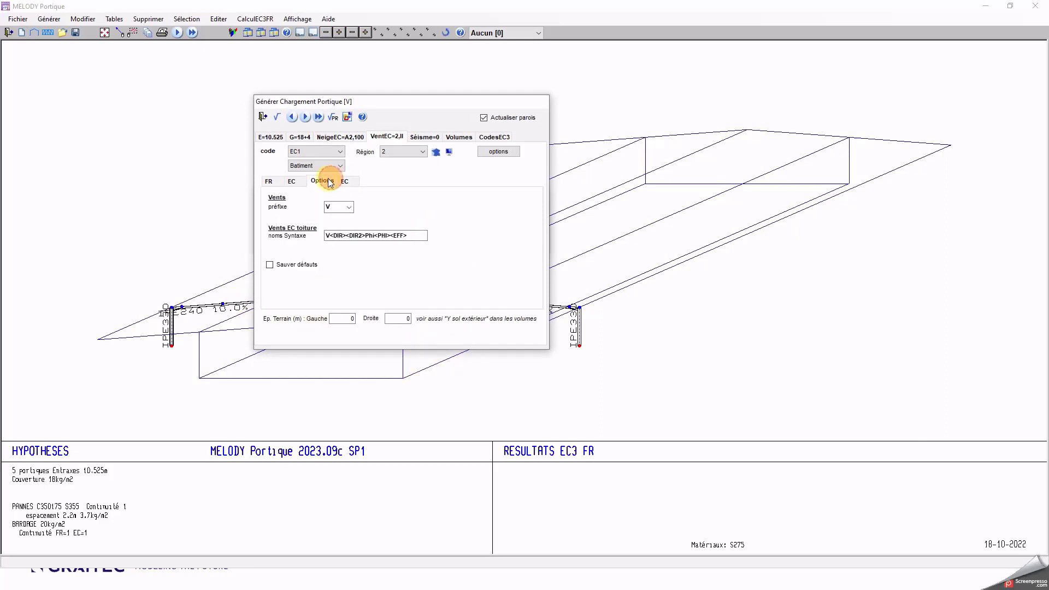
left_click(453, 140)
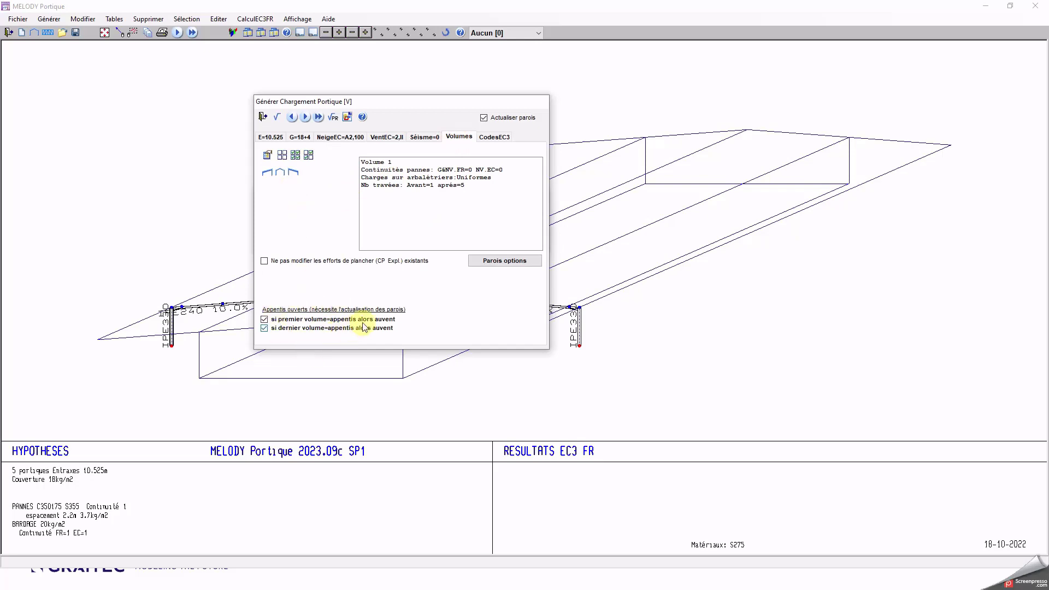
left_click_drag(401, 112, 752, 121)
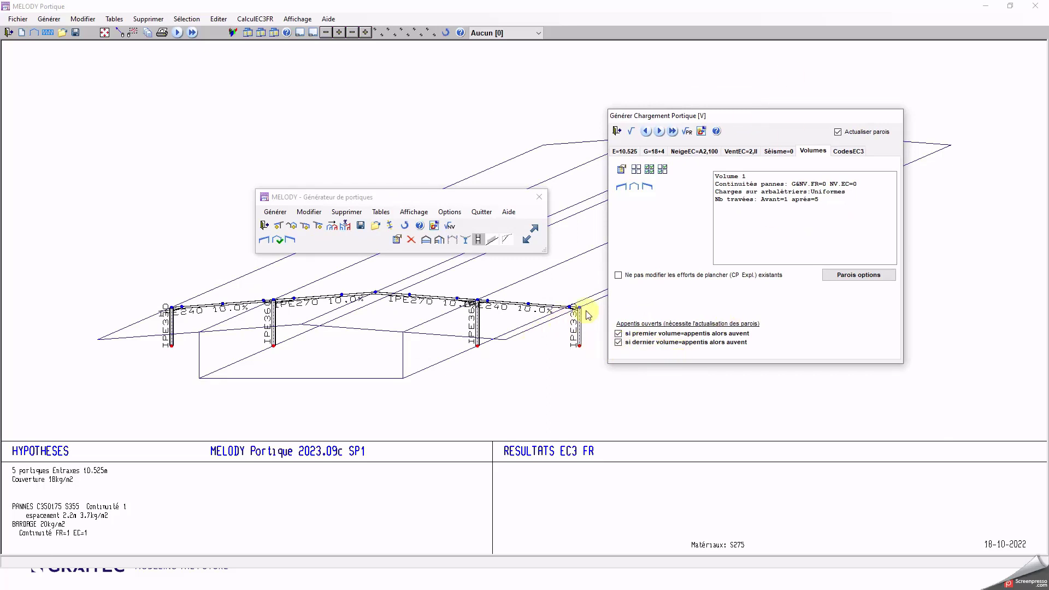
left_click(649, 342)
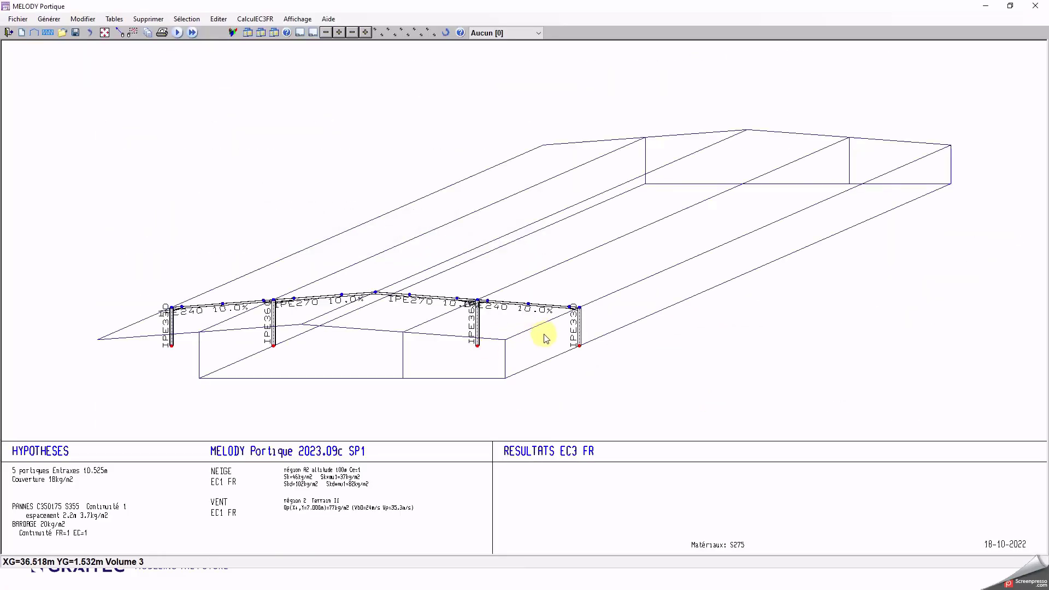
key("v")
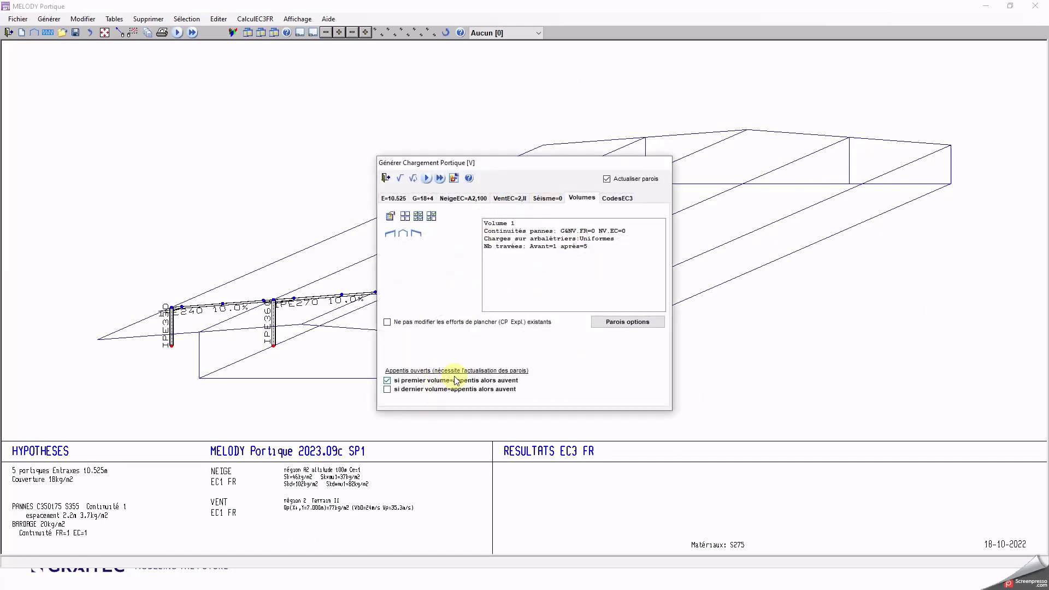
key("Escape")
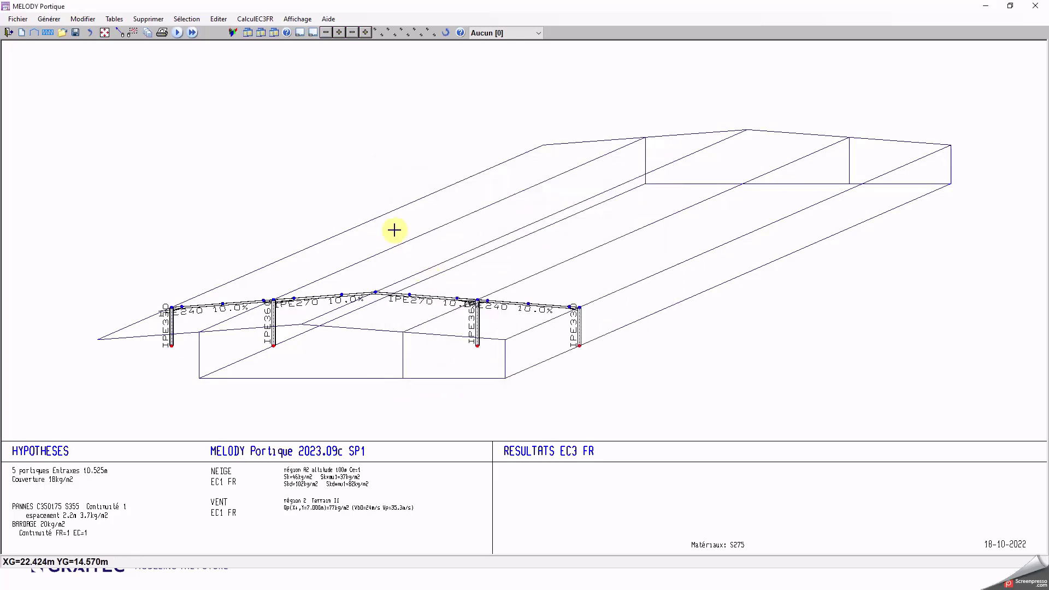